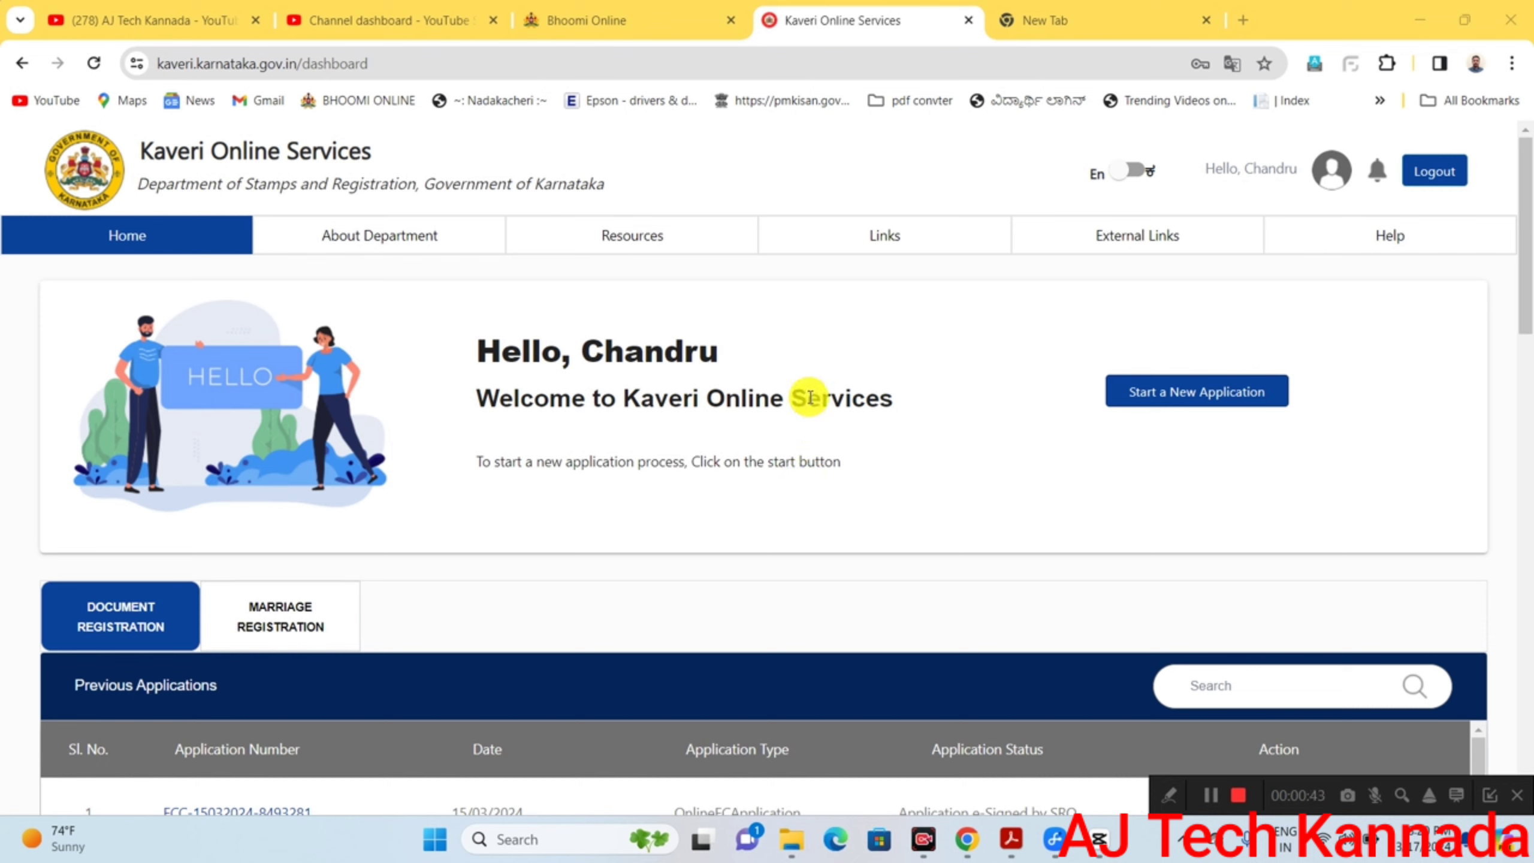
In the empty new tab, open the Kaveri Online Services landing page from the 'kav' address-bar suggestion
scroll(867, 382, down, 1)
scroll(867, 368, up, 1)
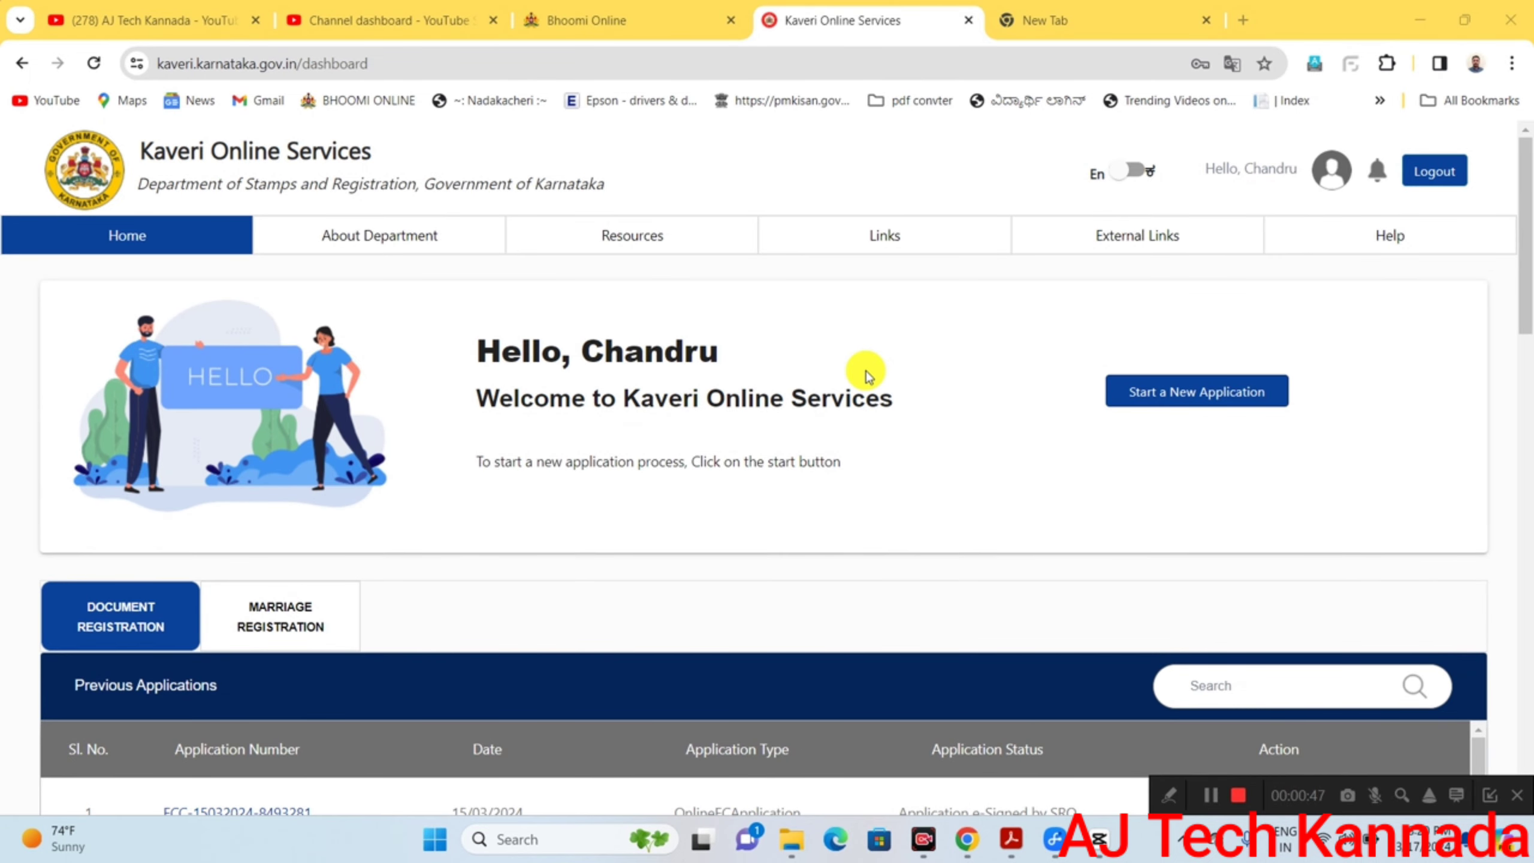
click(1096, 18)
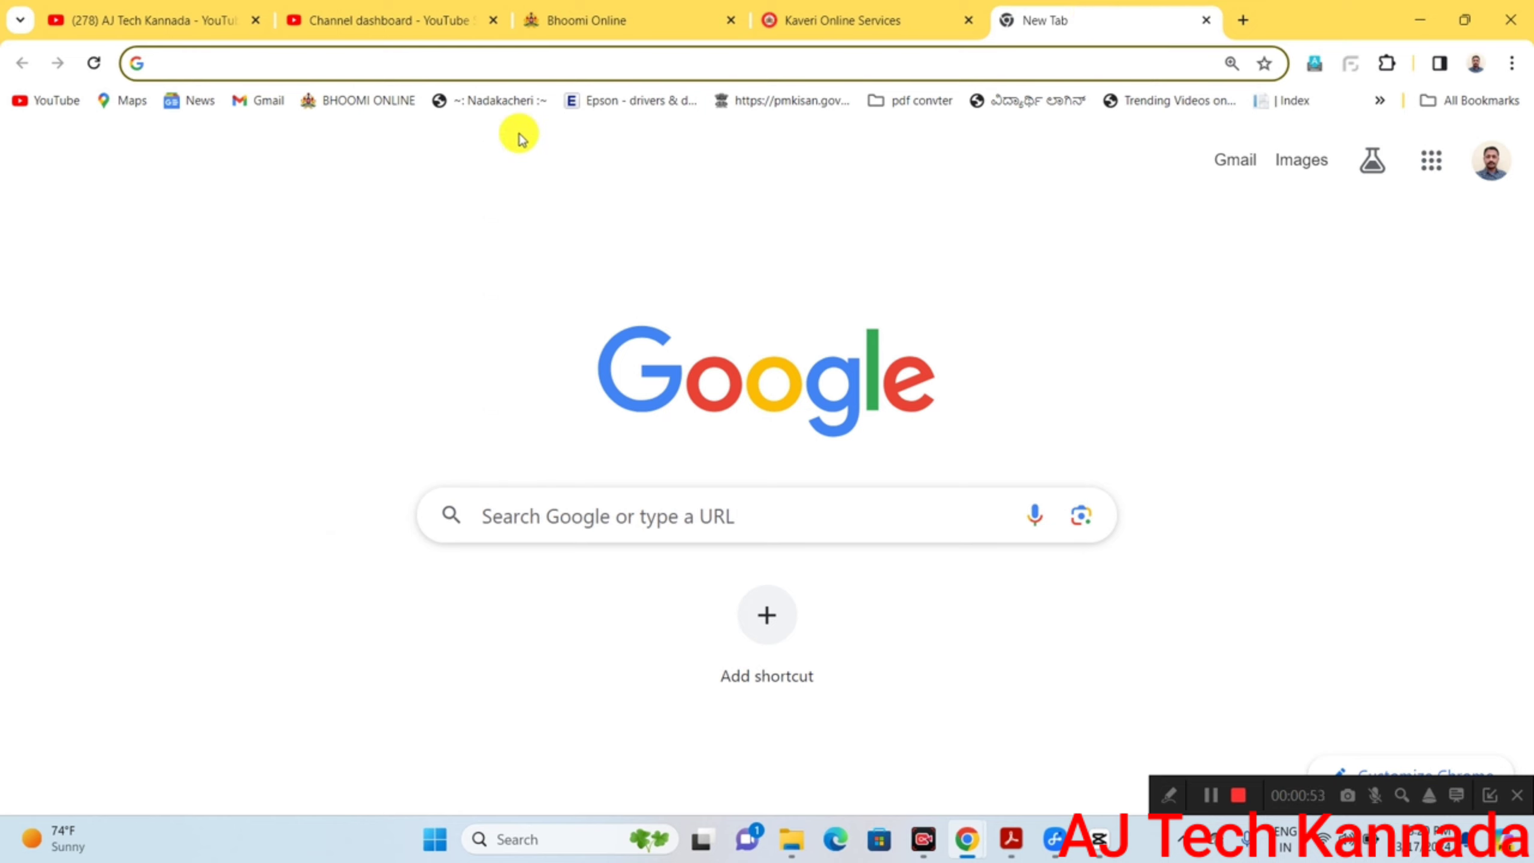
text(kav)
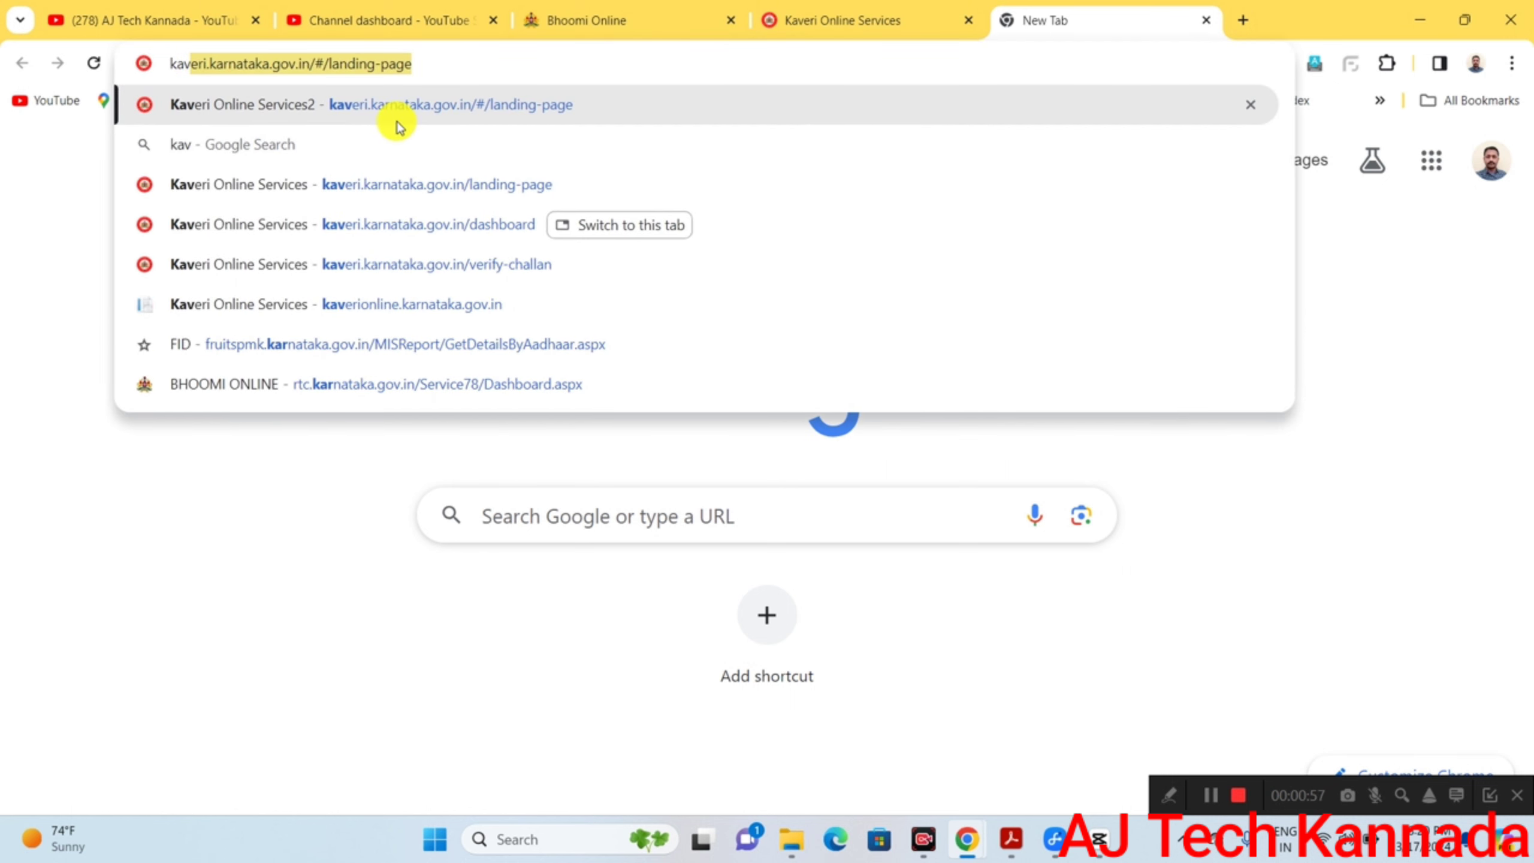
click(420, 110)
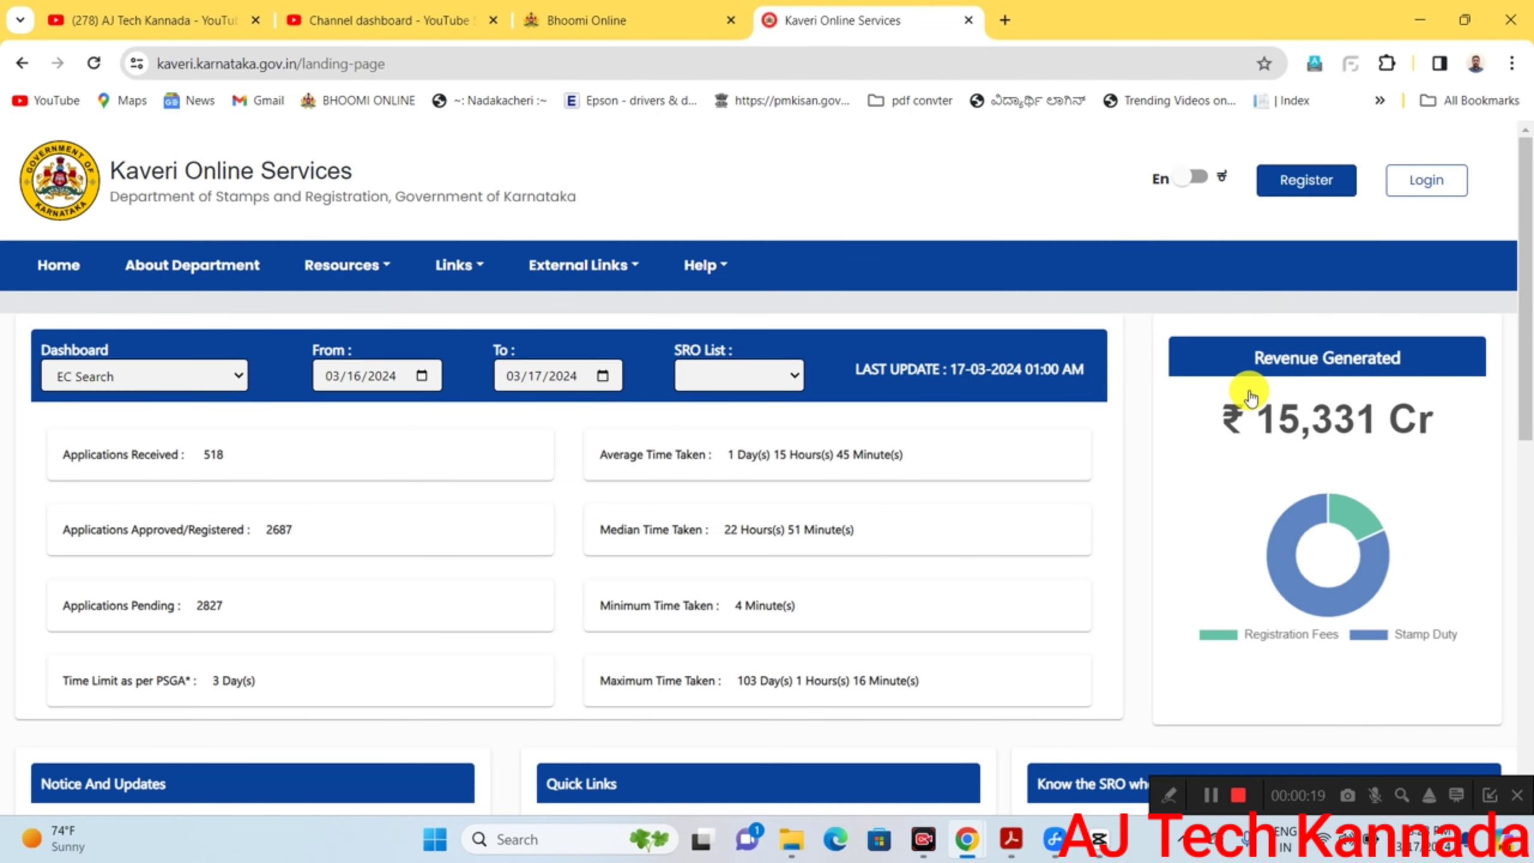
Submit the applicant login form with the account credentials and the captcha text
scroll(1246, 390, down, 3)
scroll(1248, 394, up, 3)
scroll(1248, 396, down, 1)
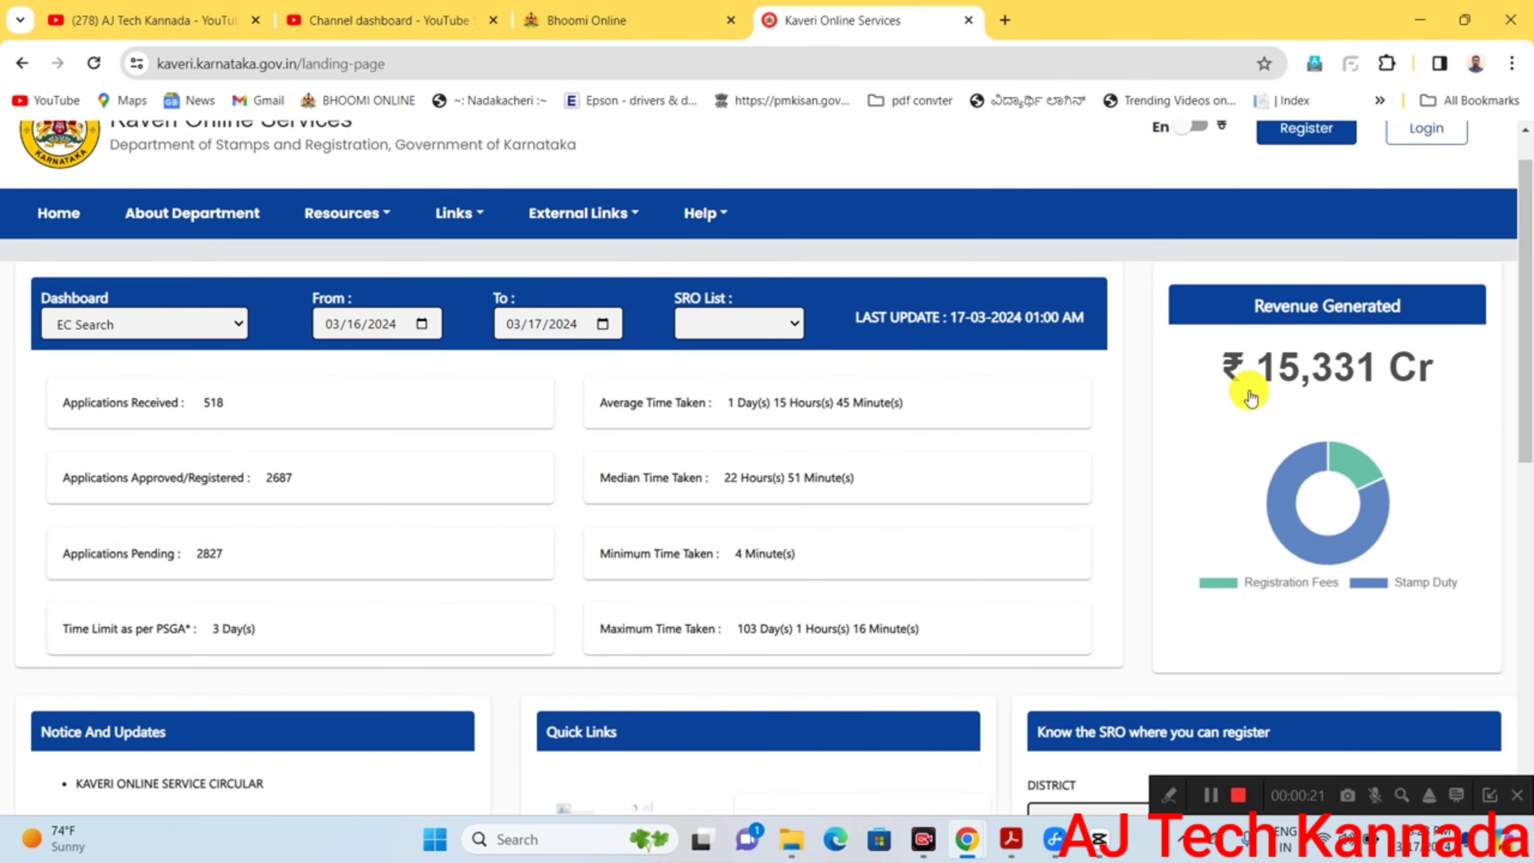
scroll(1248, 387, up, 1)
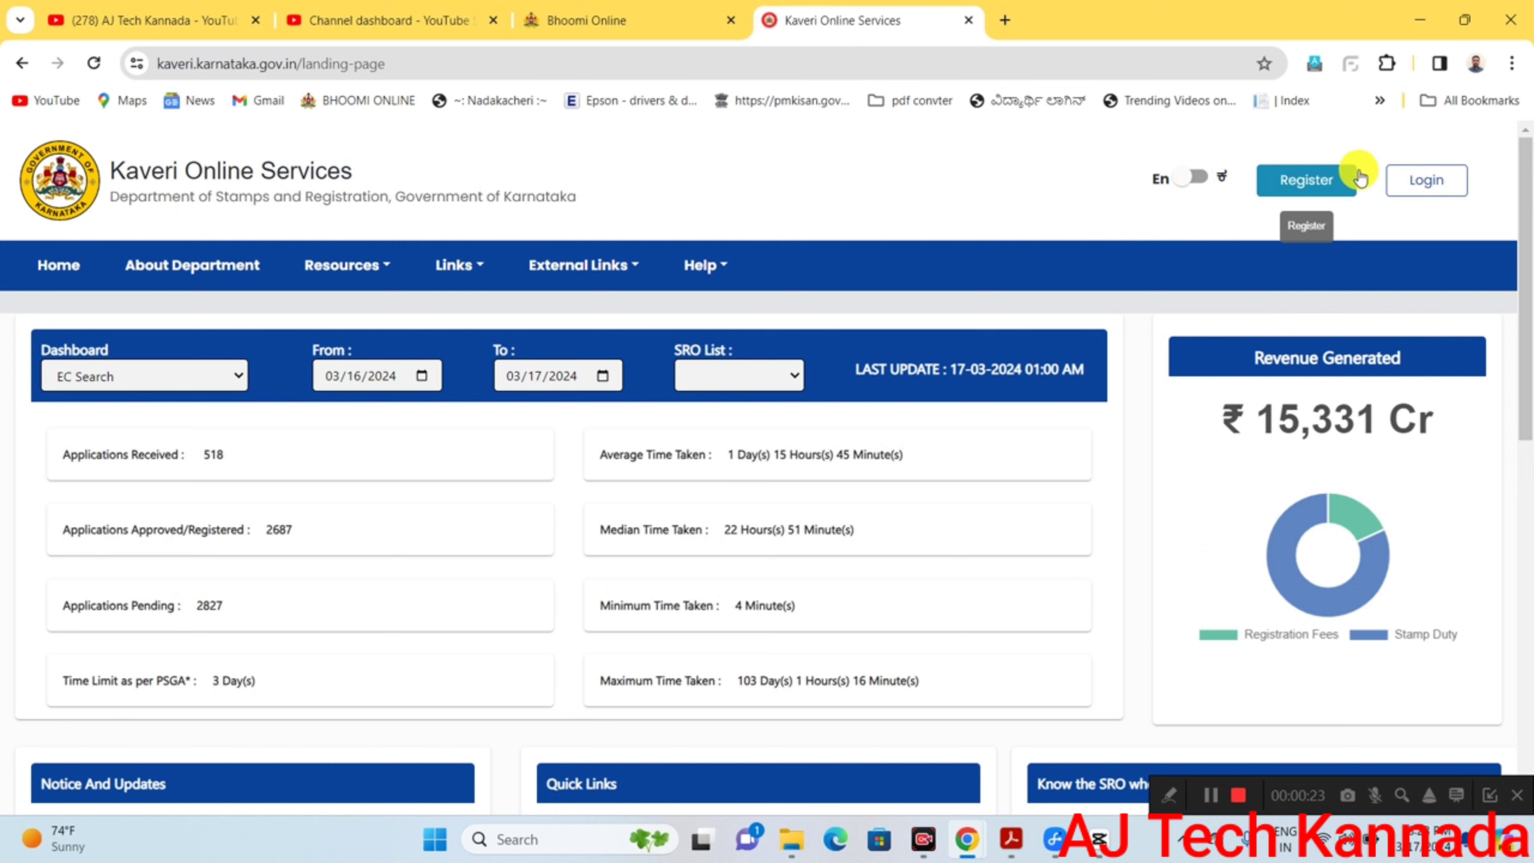
click(1435, 178)
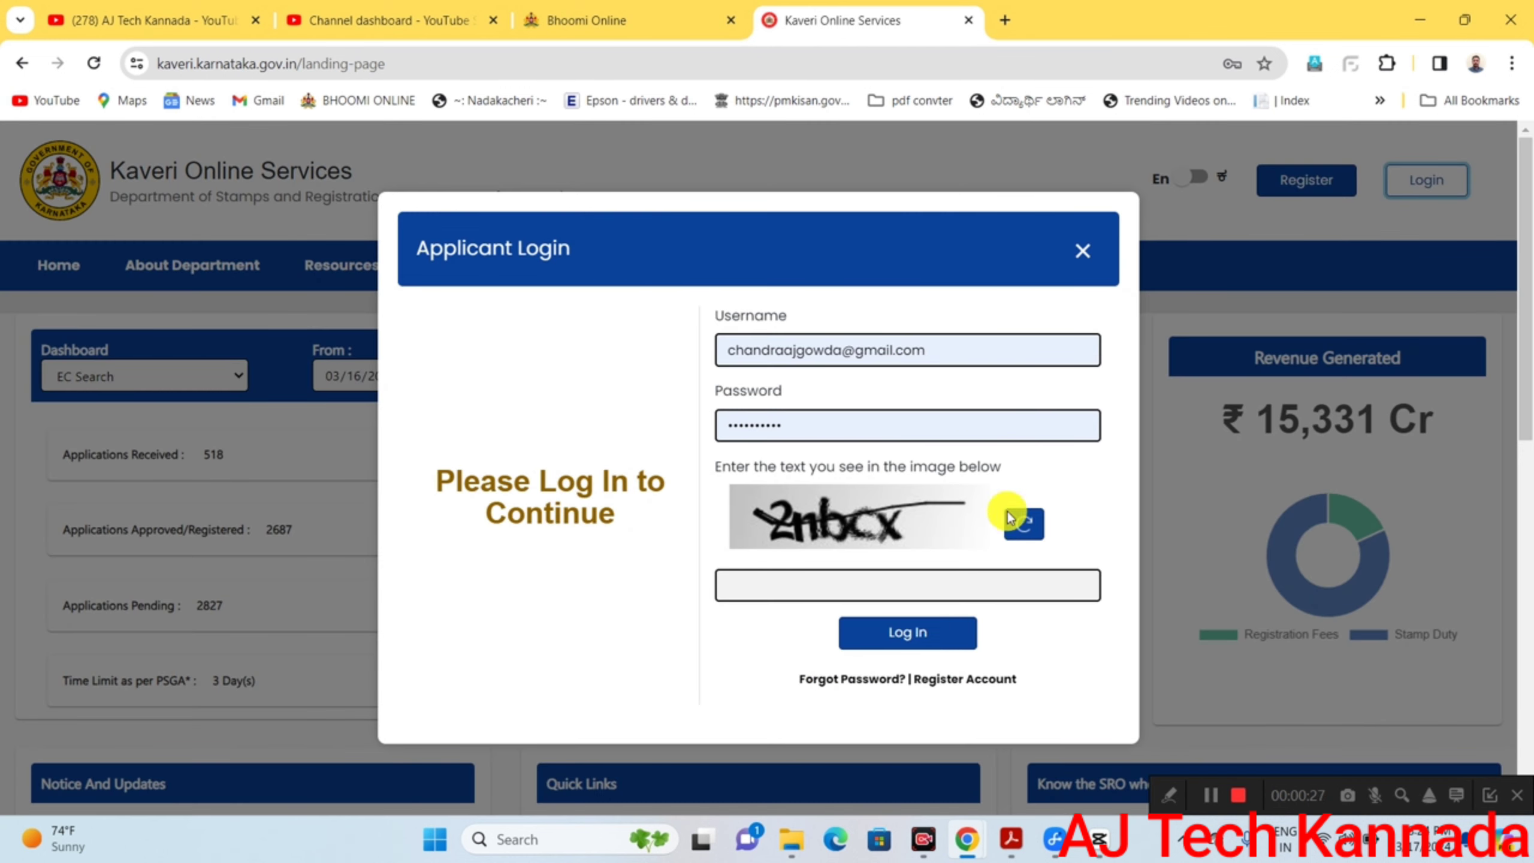
click(796, 590)
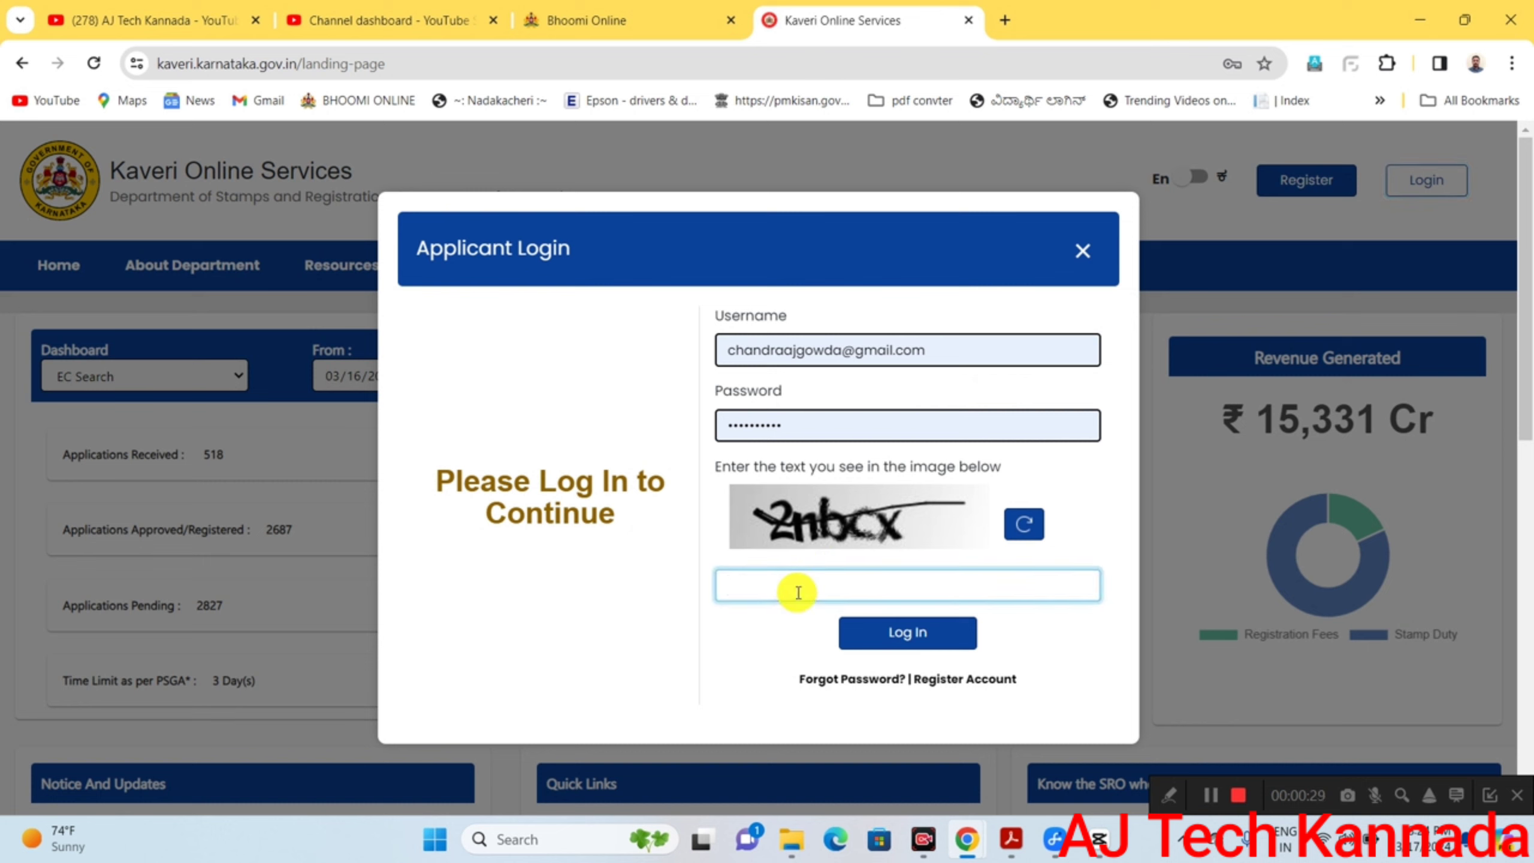
text(2nbcx)
click(908, 634)
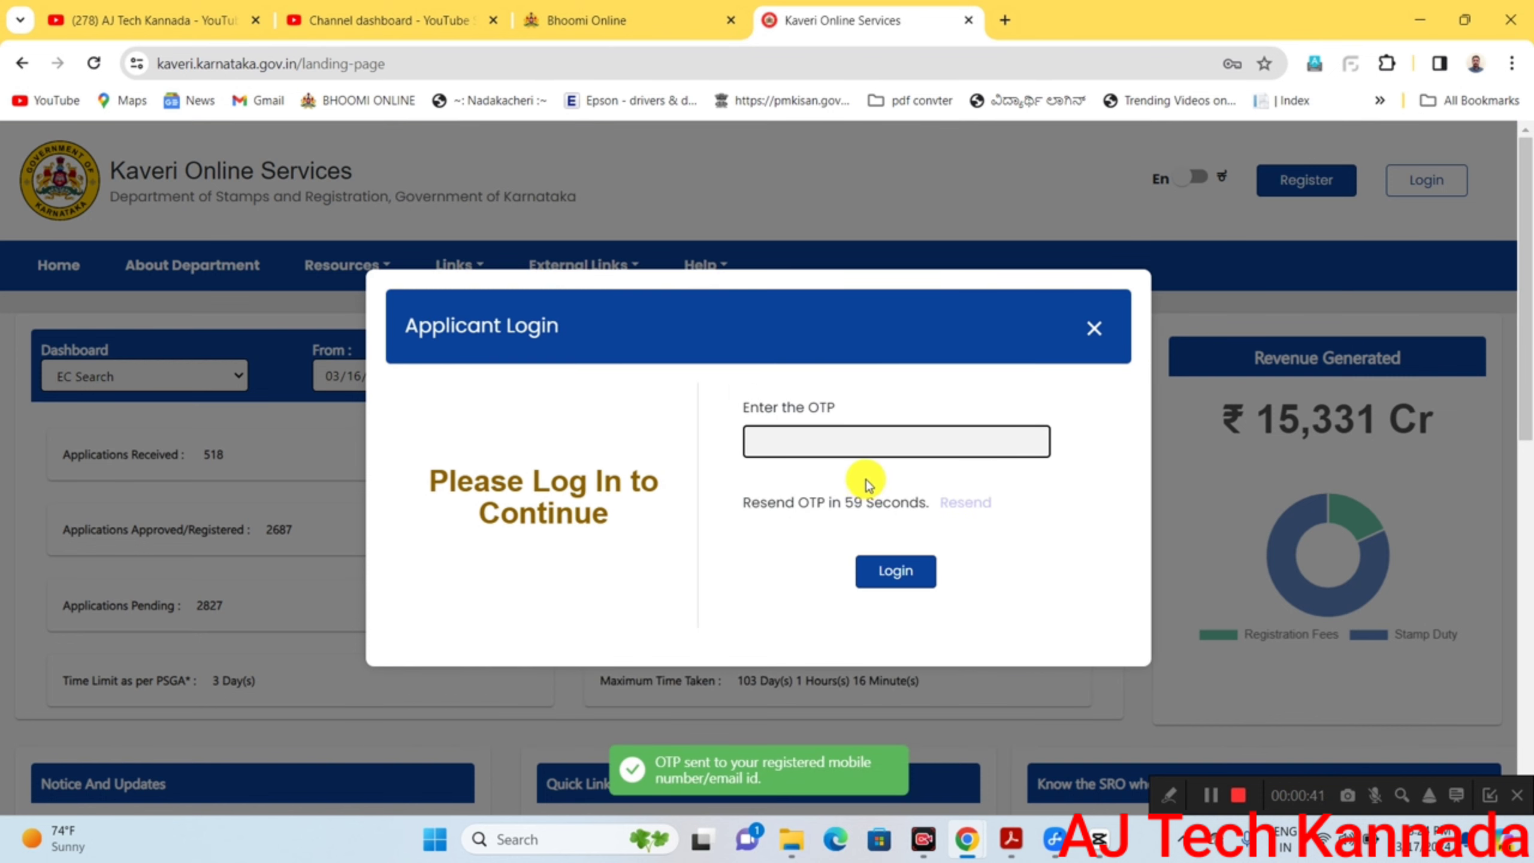
Enter the received OTP to finish signing in to the dashboard
click(818, 451)
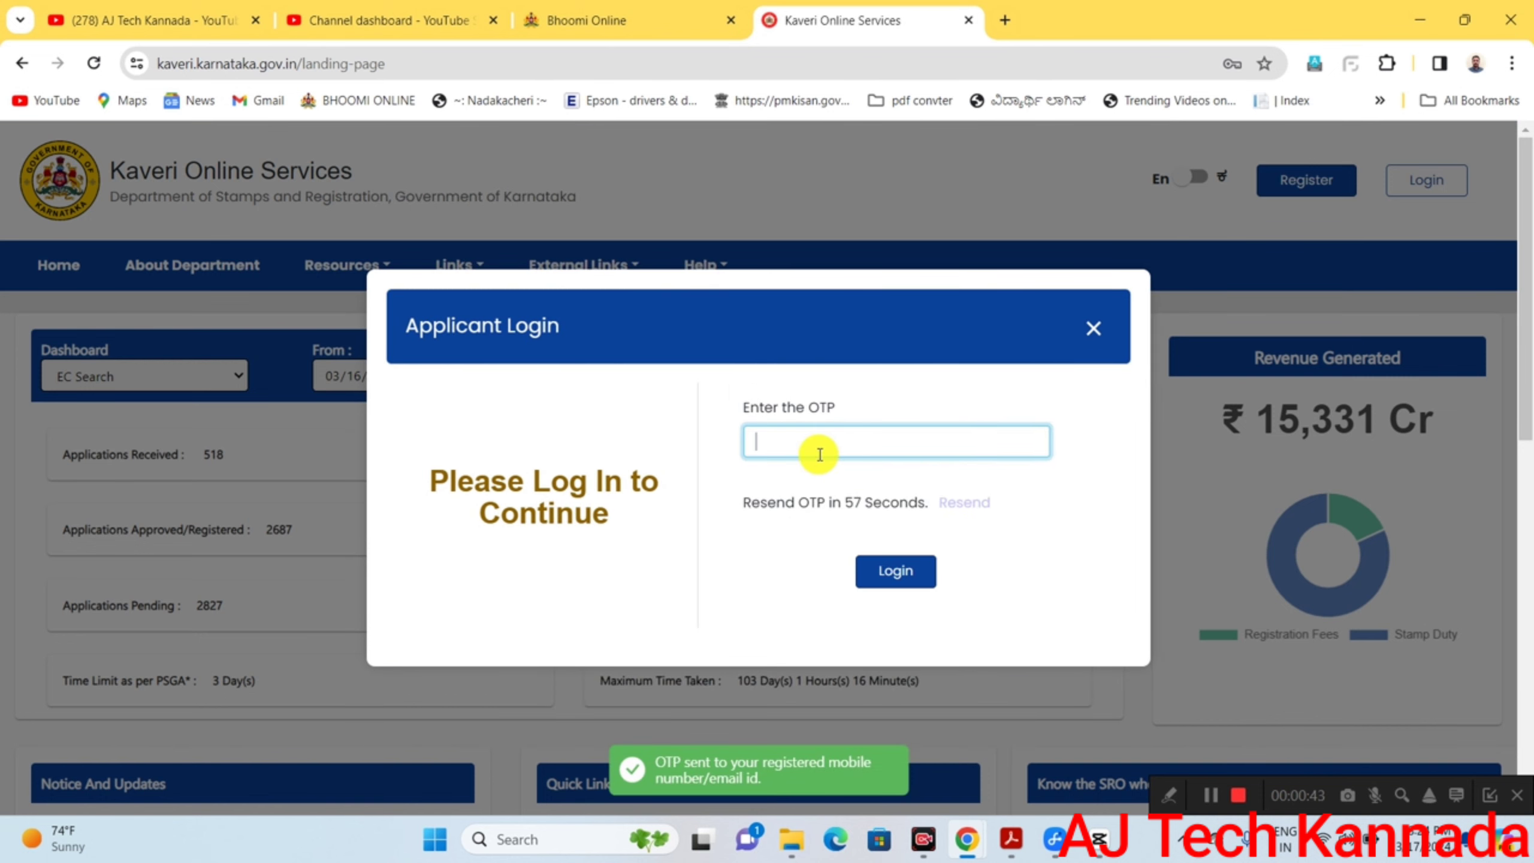
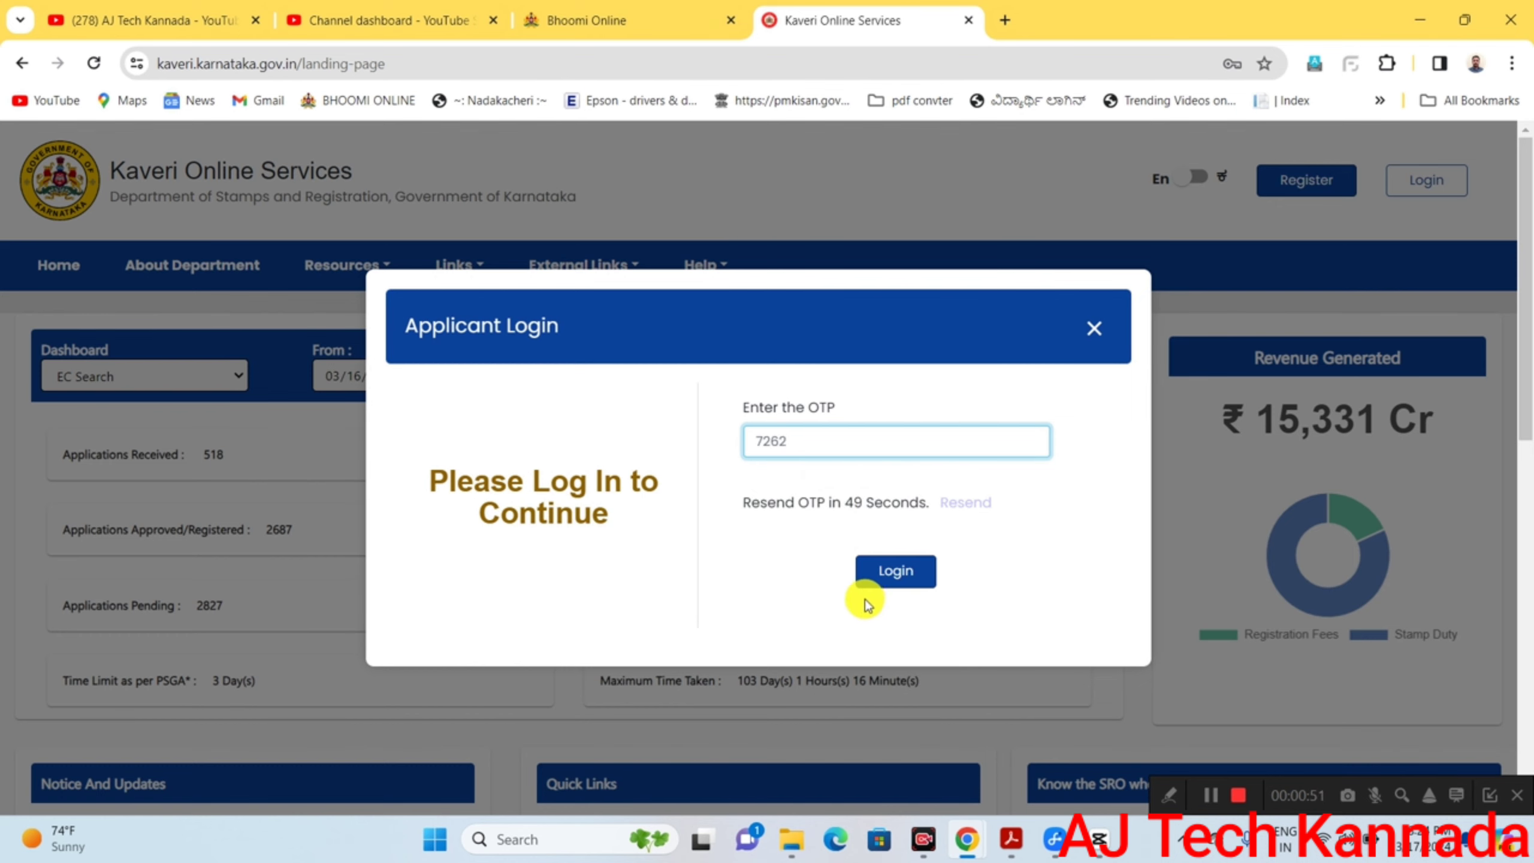
click(887, 577)
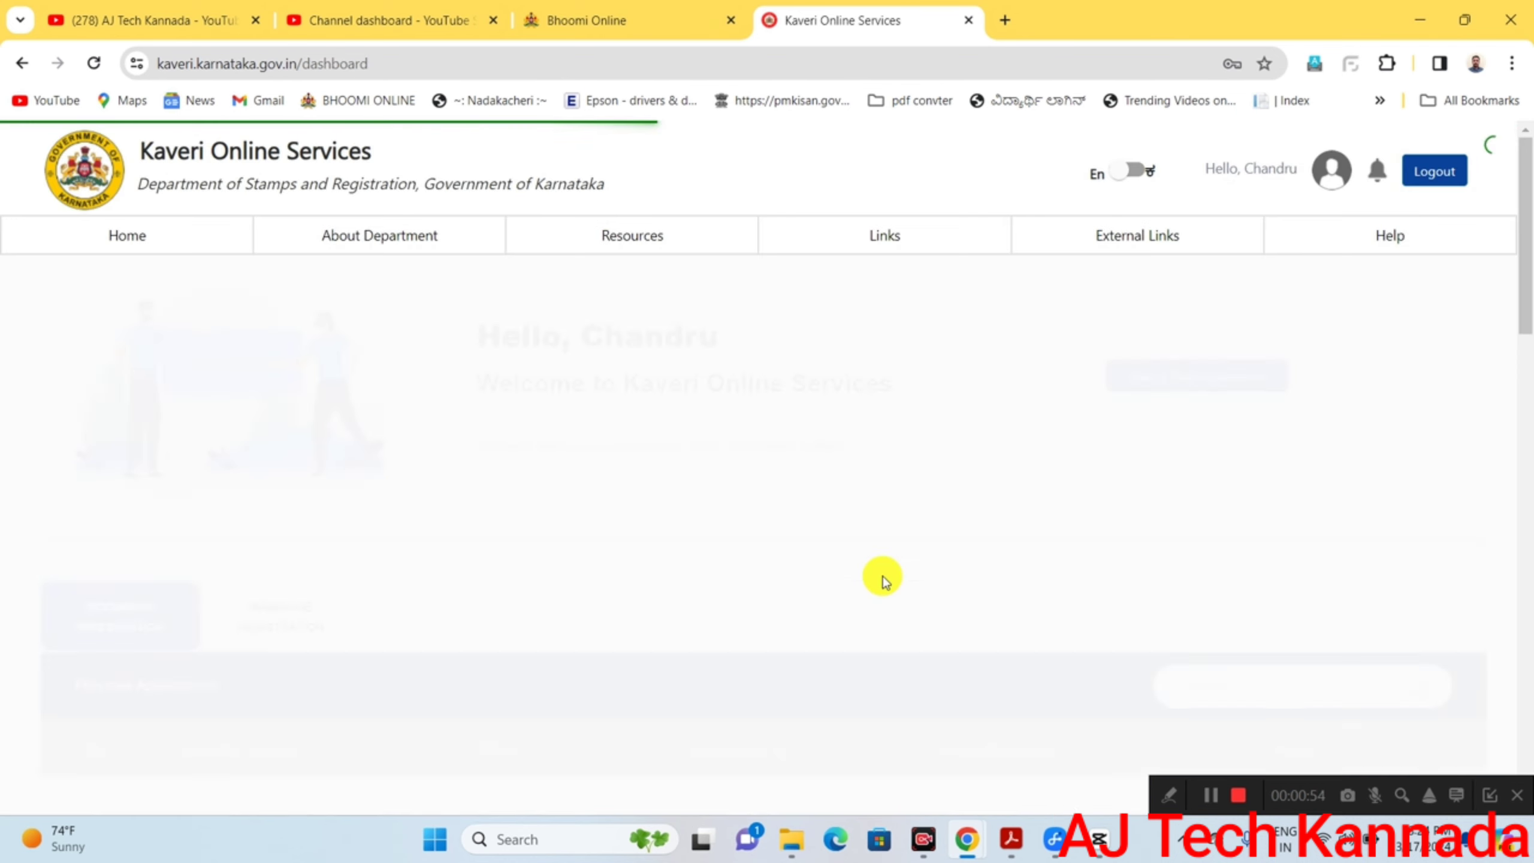
scroll(885, 581, down, 3)
scroll(883, 578, up, 3)
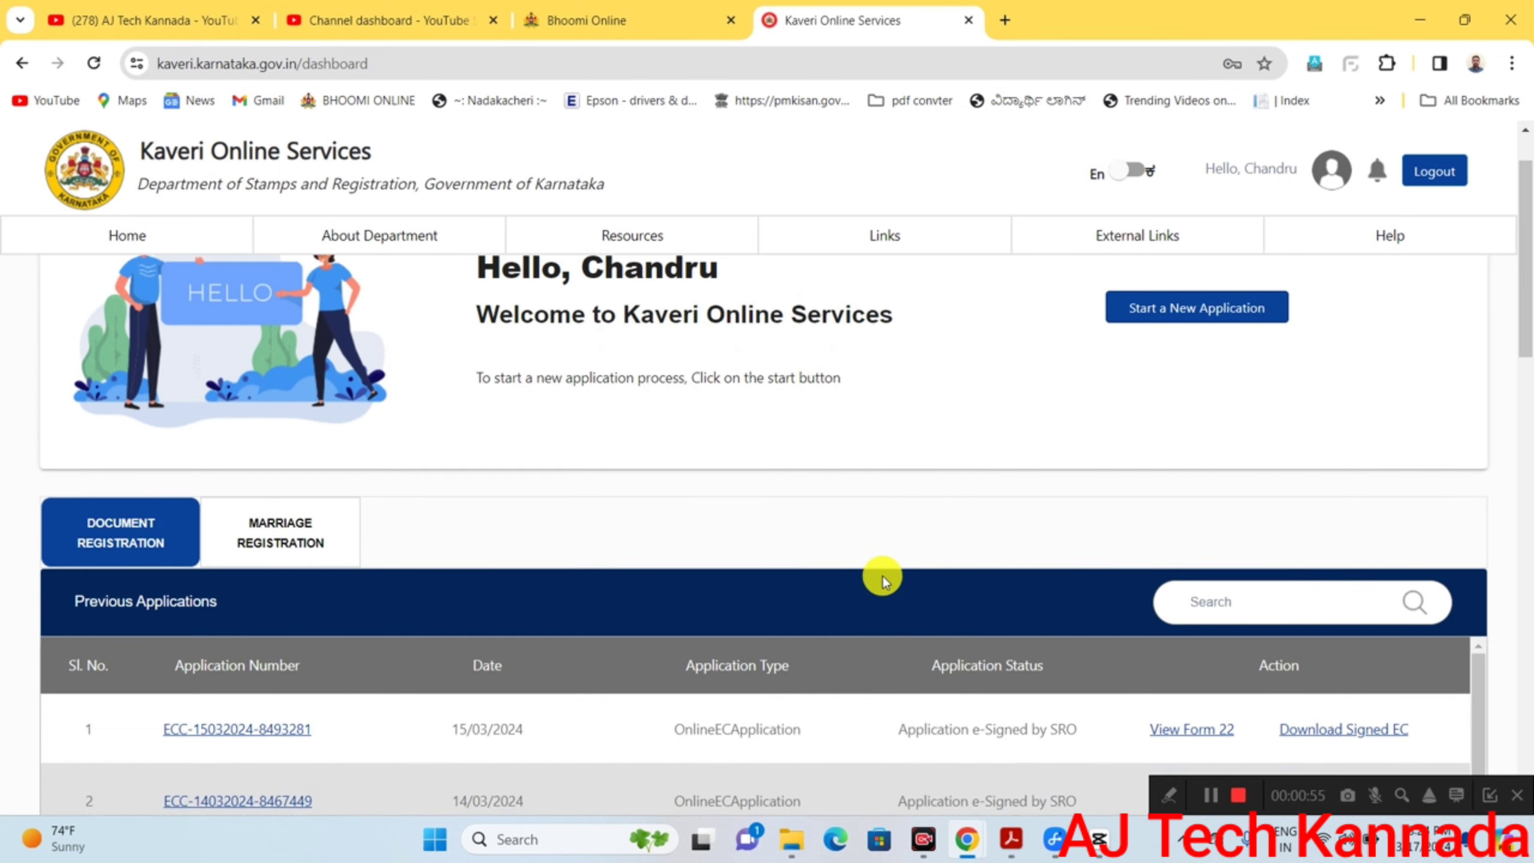
scroll(883, 579, down, 5)
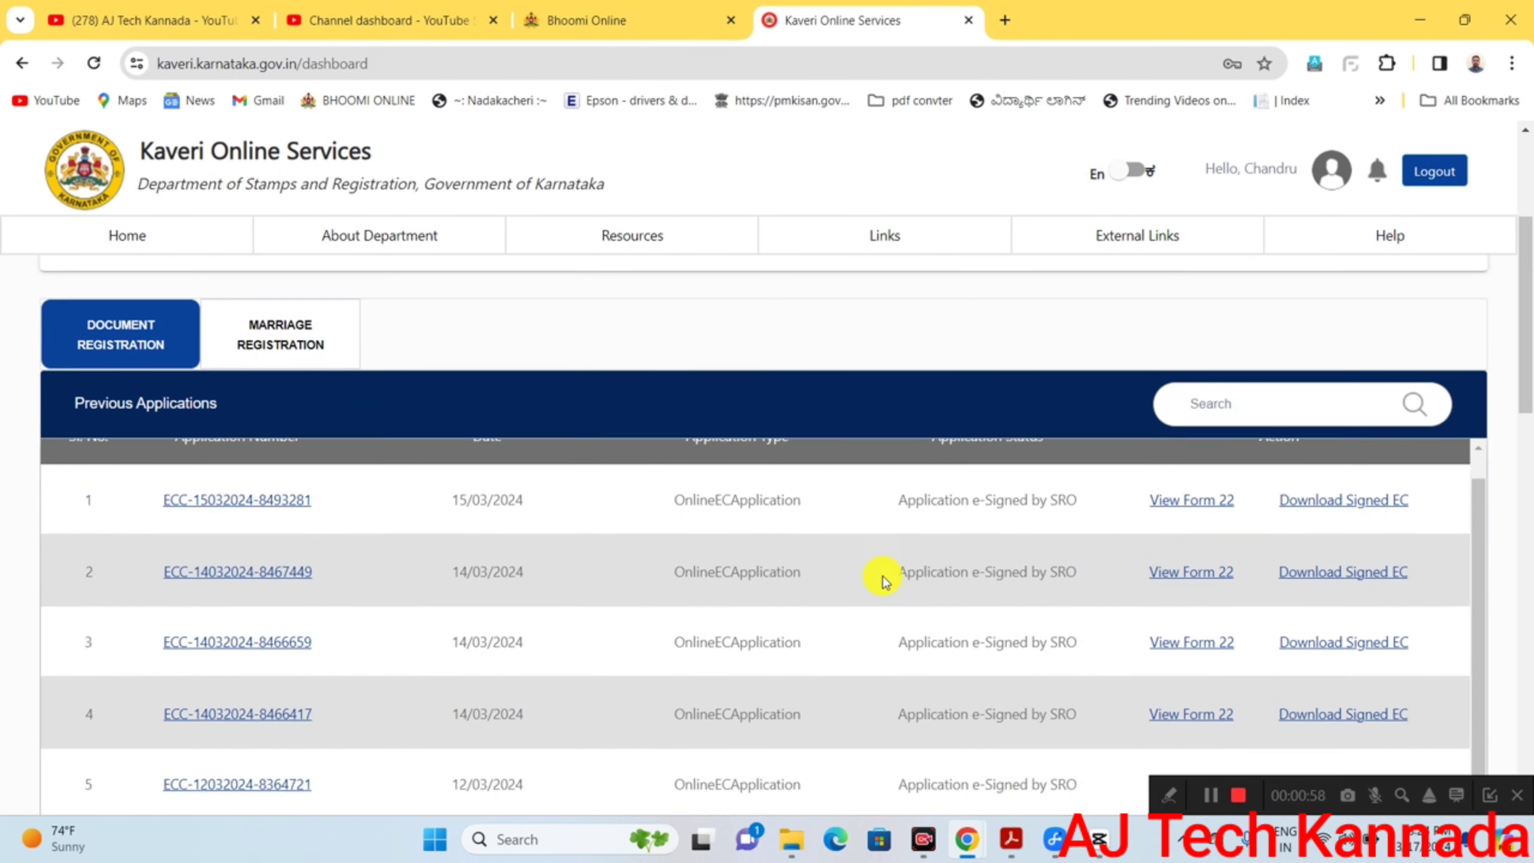
scroll(883, 579, up, 6)
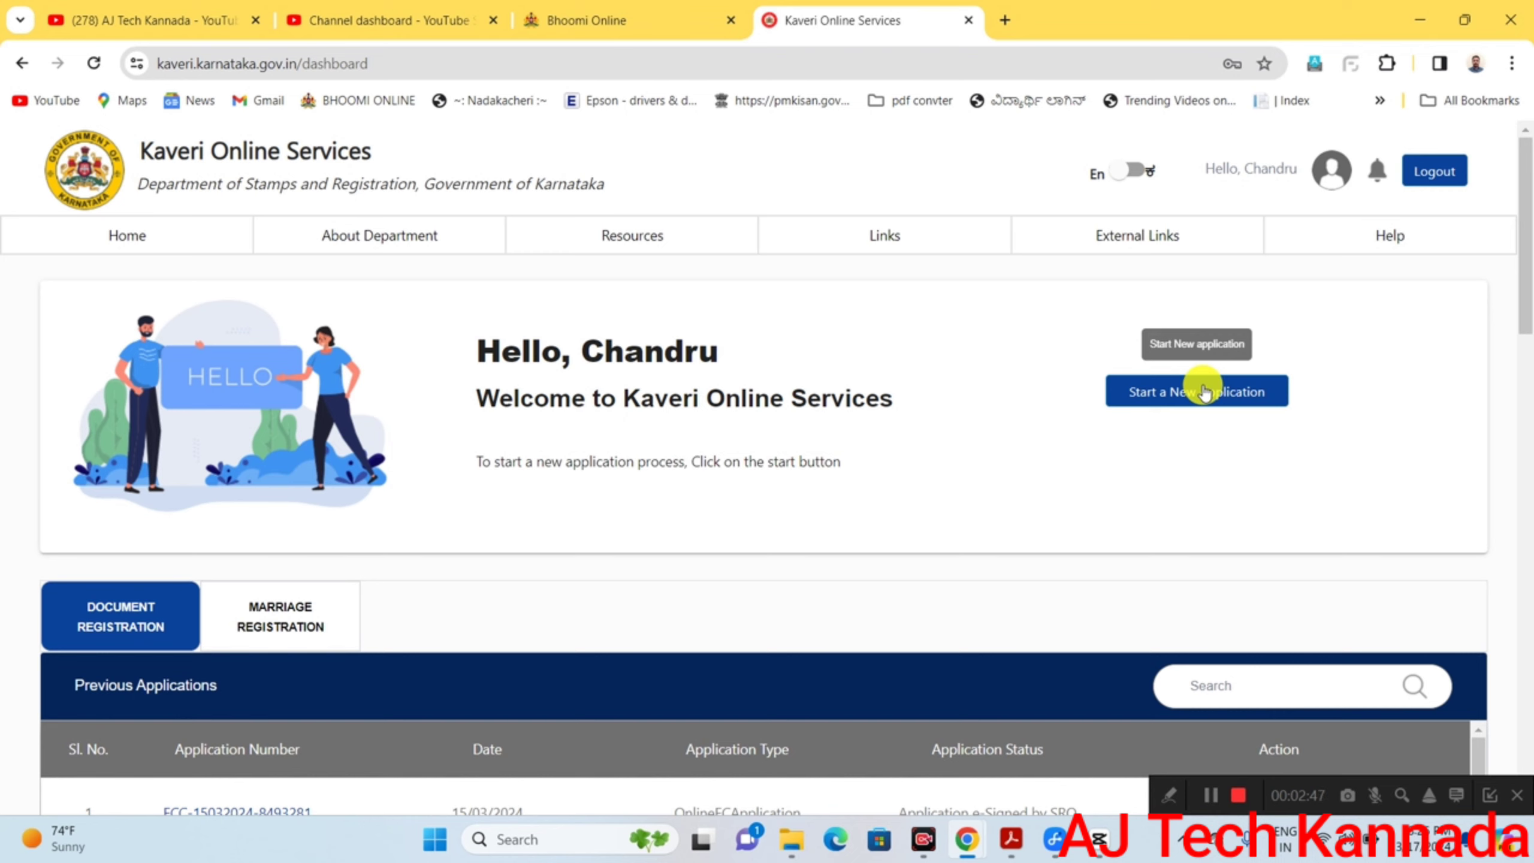
Start a new application and choose the Encumbrance Certificate (Online EC) service
click(1203, 391)
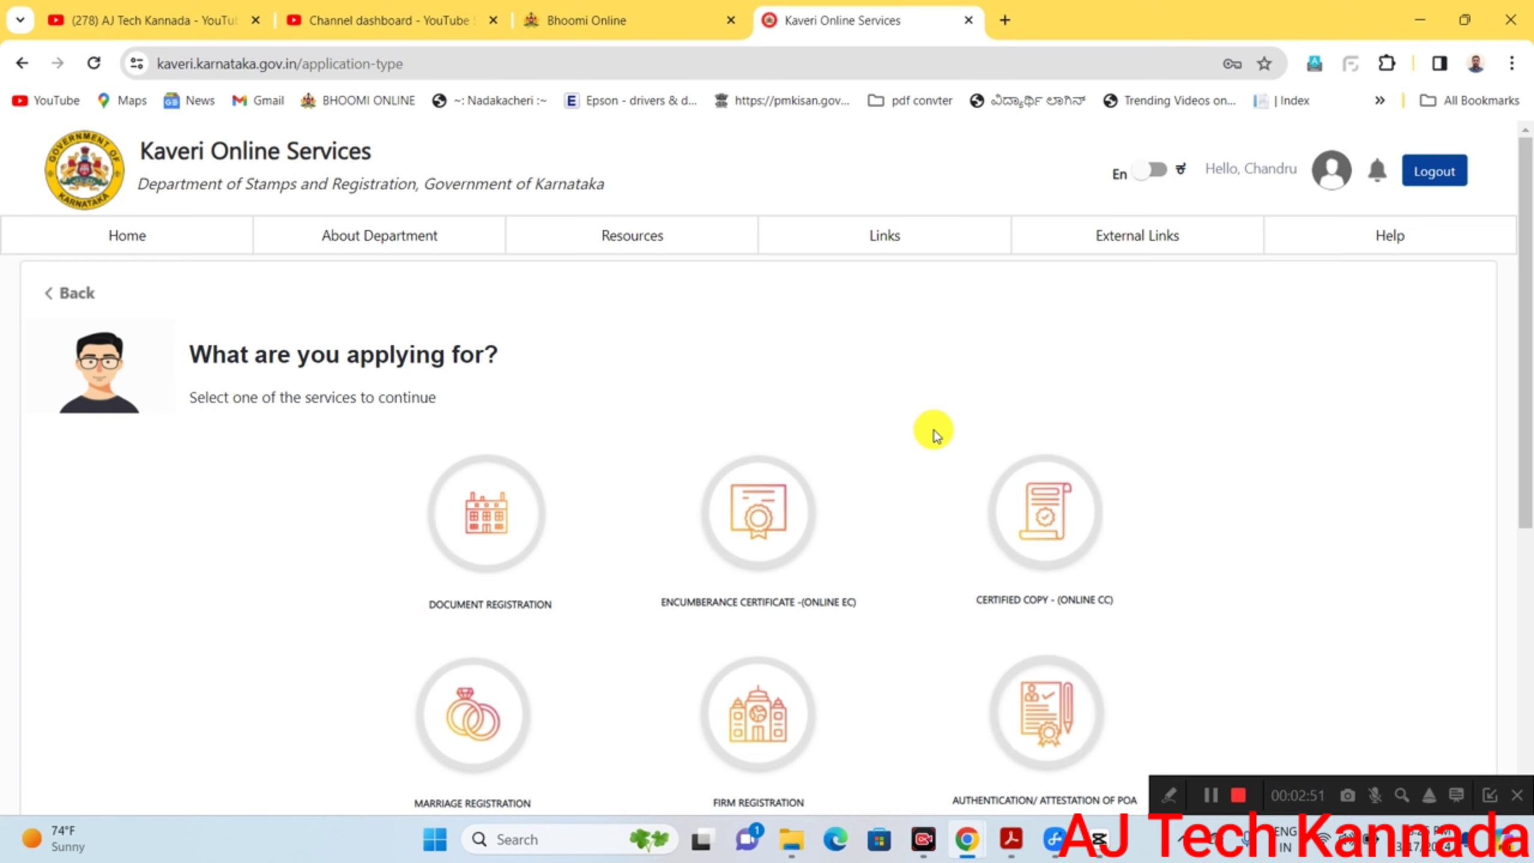
scroll(933, 430, down, 2)
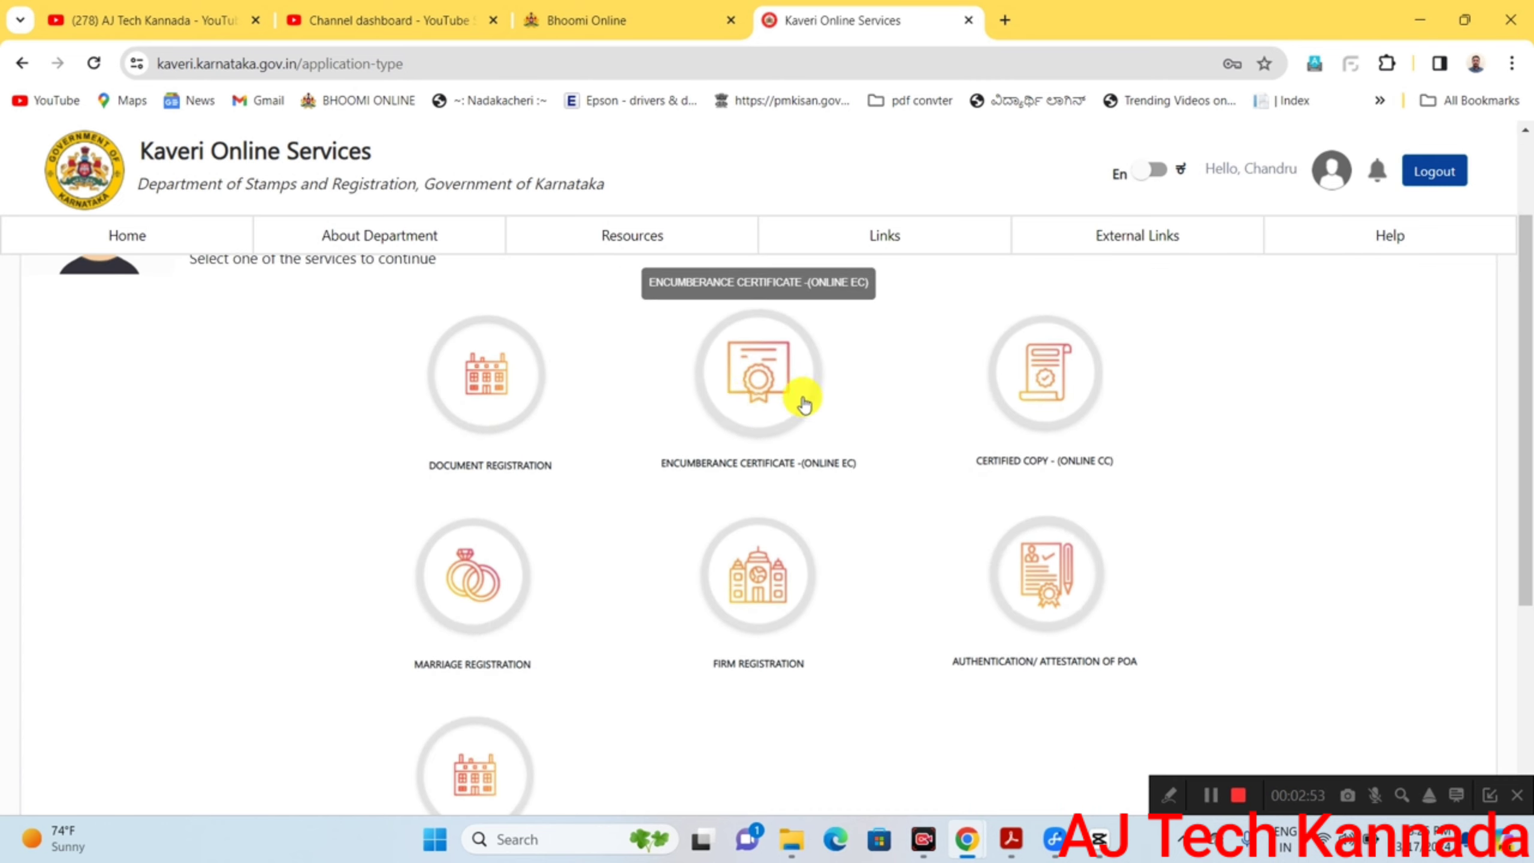
scroll(779, 423, up, 1)
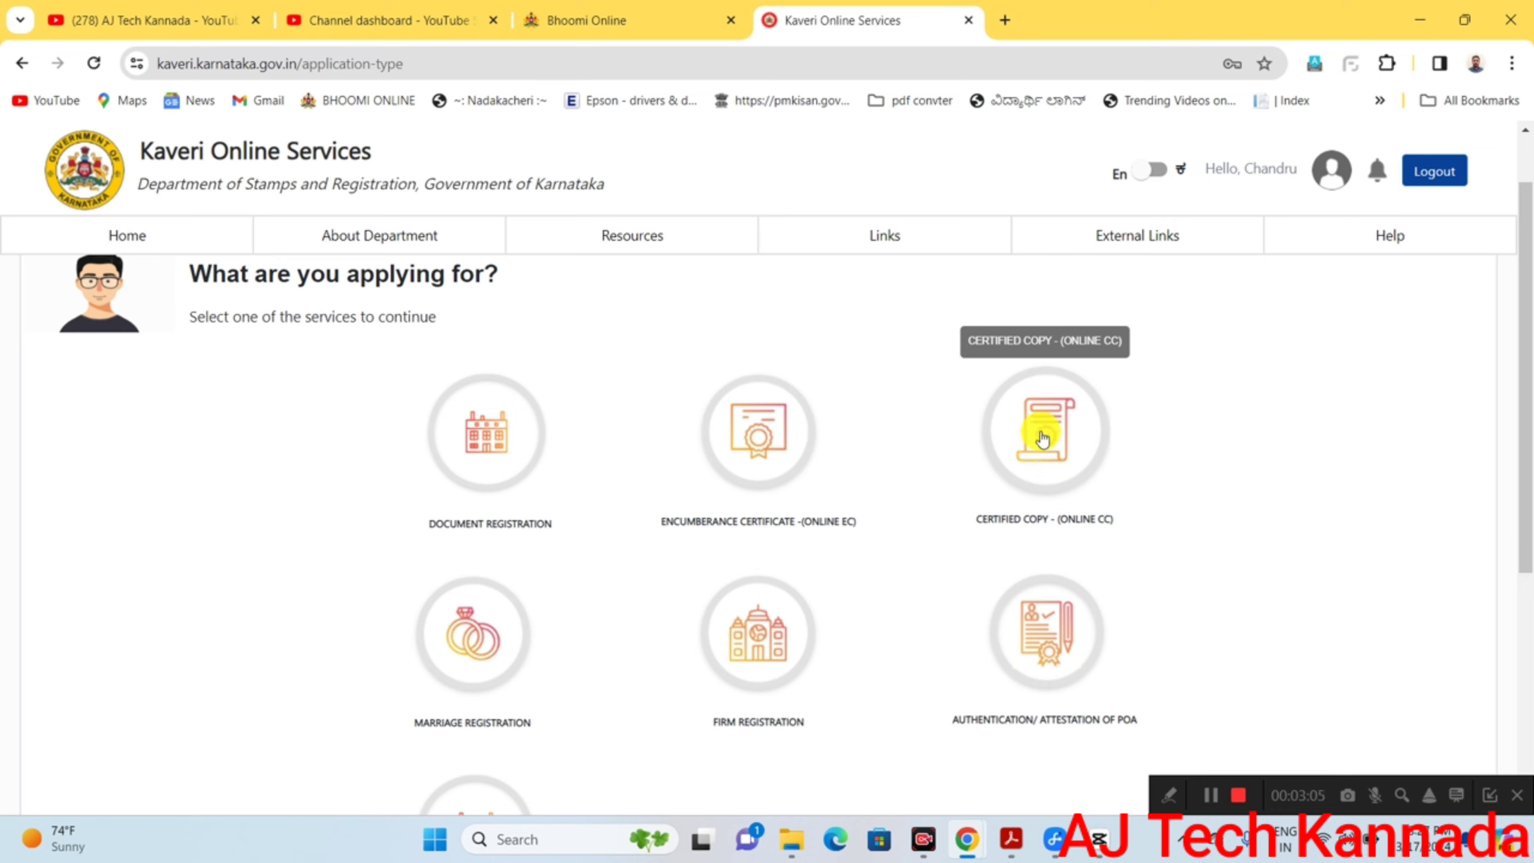
click(772, 467)
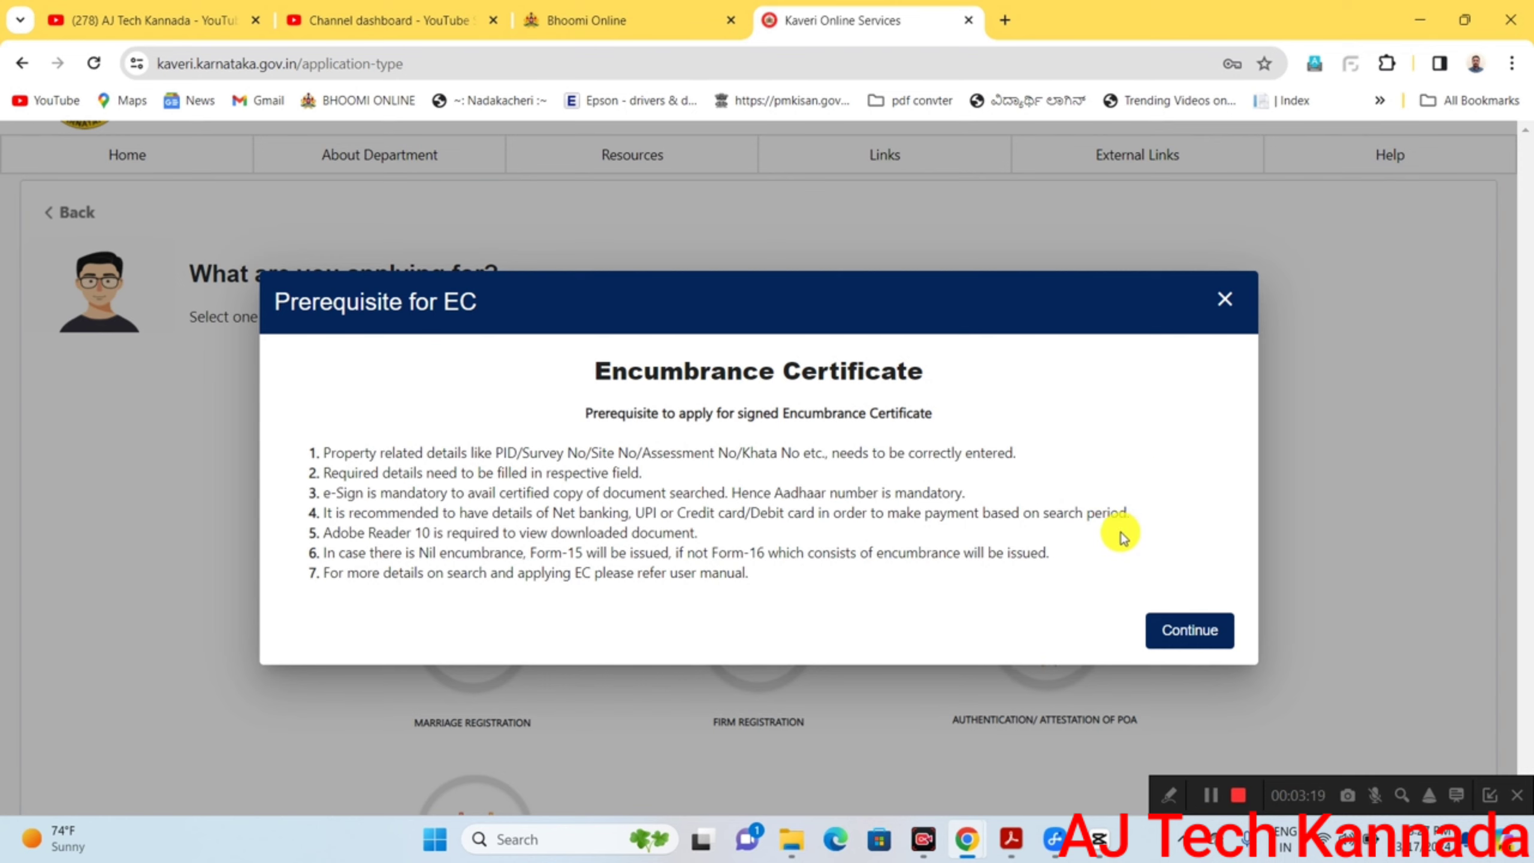
Accept the EC prerequisites and proceed with the 'After 01/01/2004' search option
click(1216, 652)
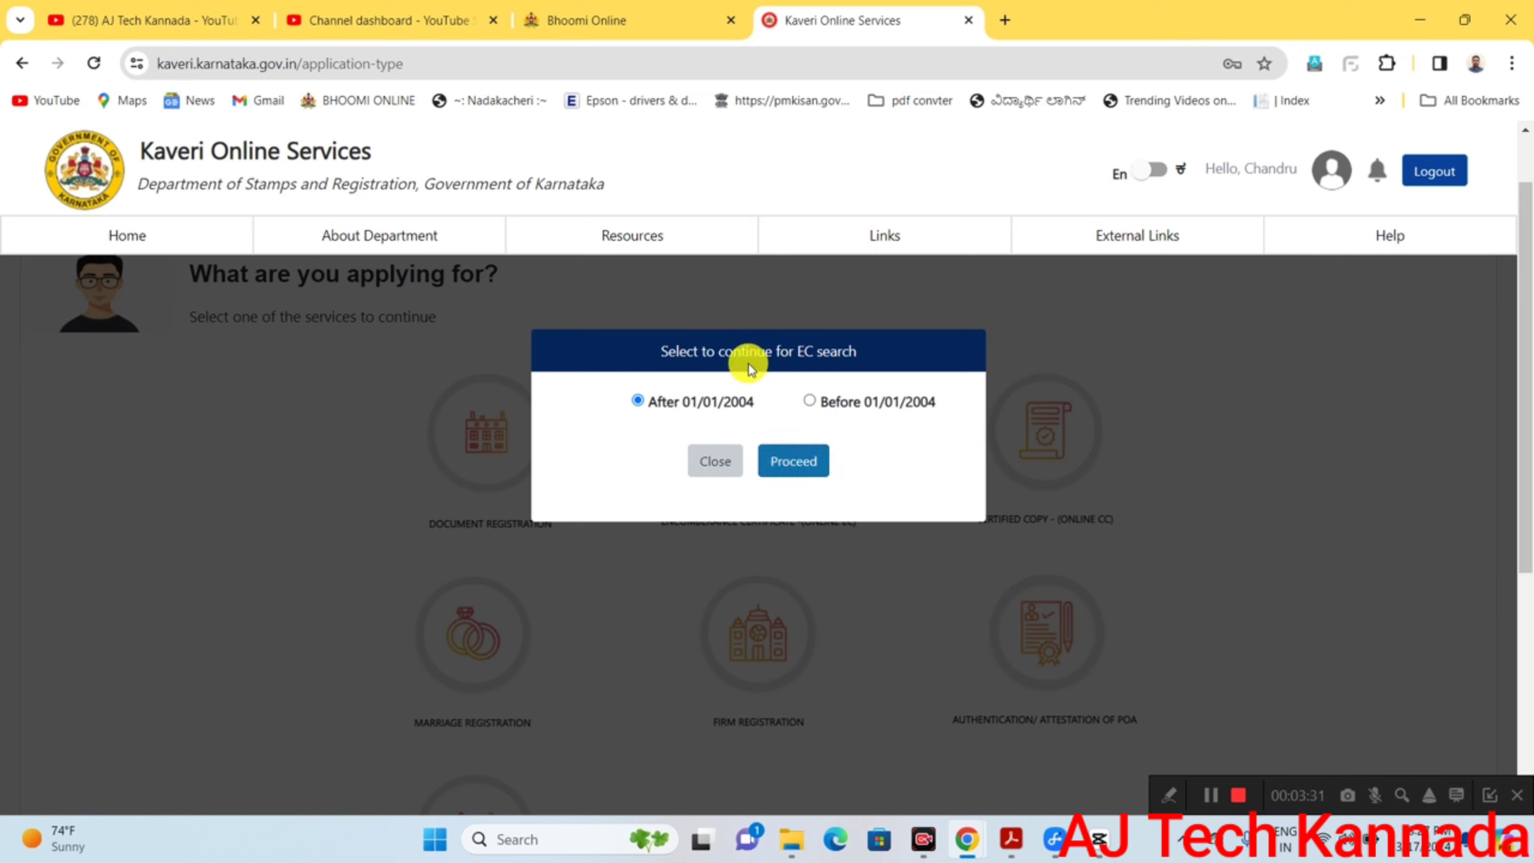
click(791, 465)
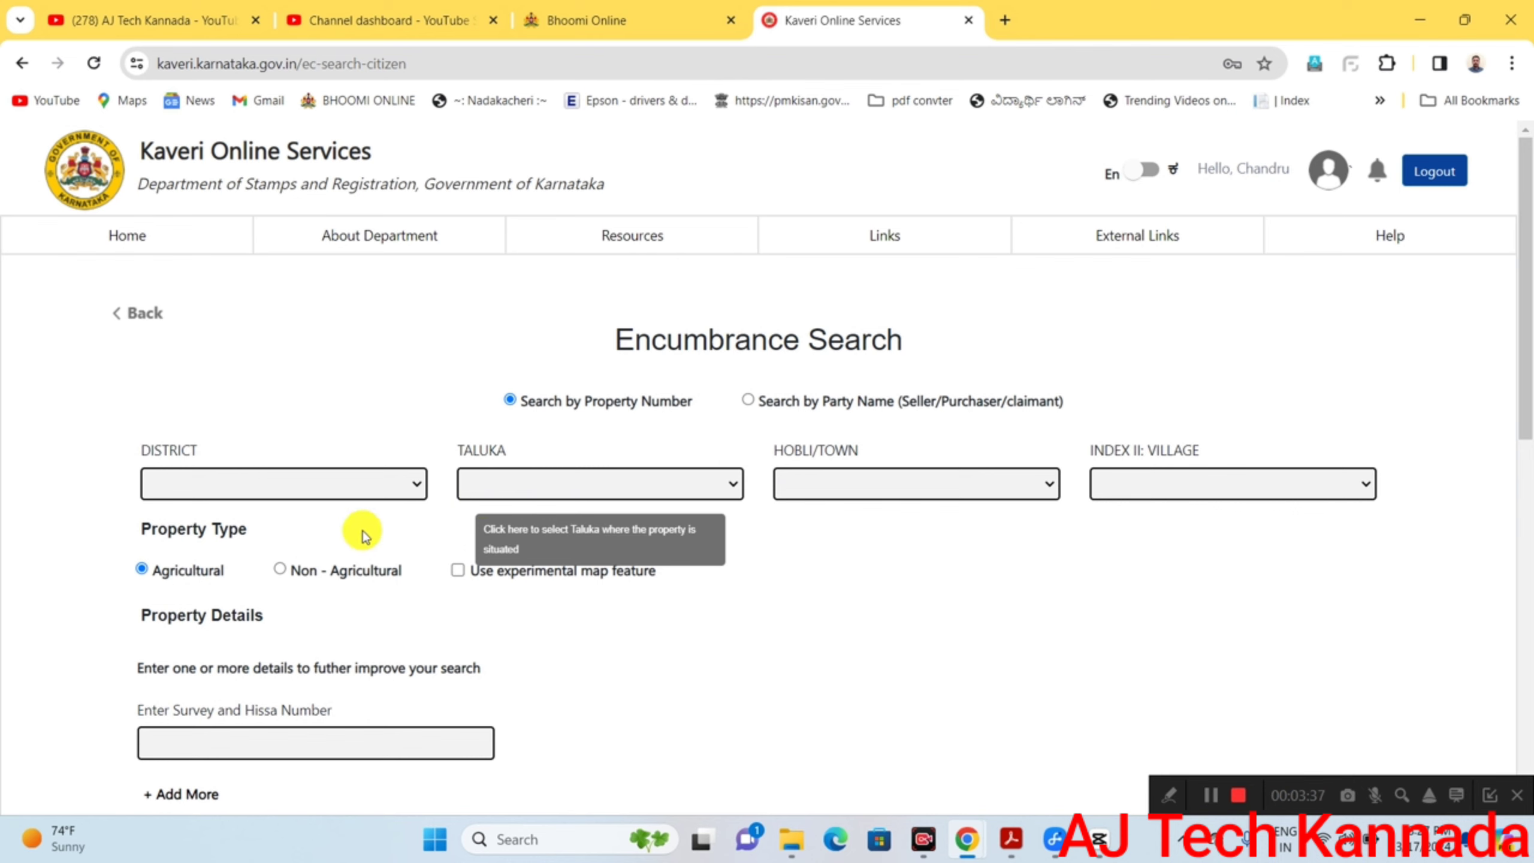
Keep property type Agricultural and enter 52 as the Survey and Hissa number
scroll(329, 547, down, 2)
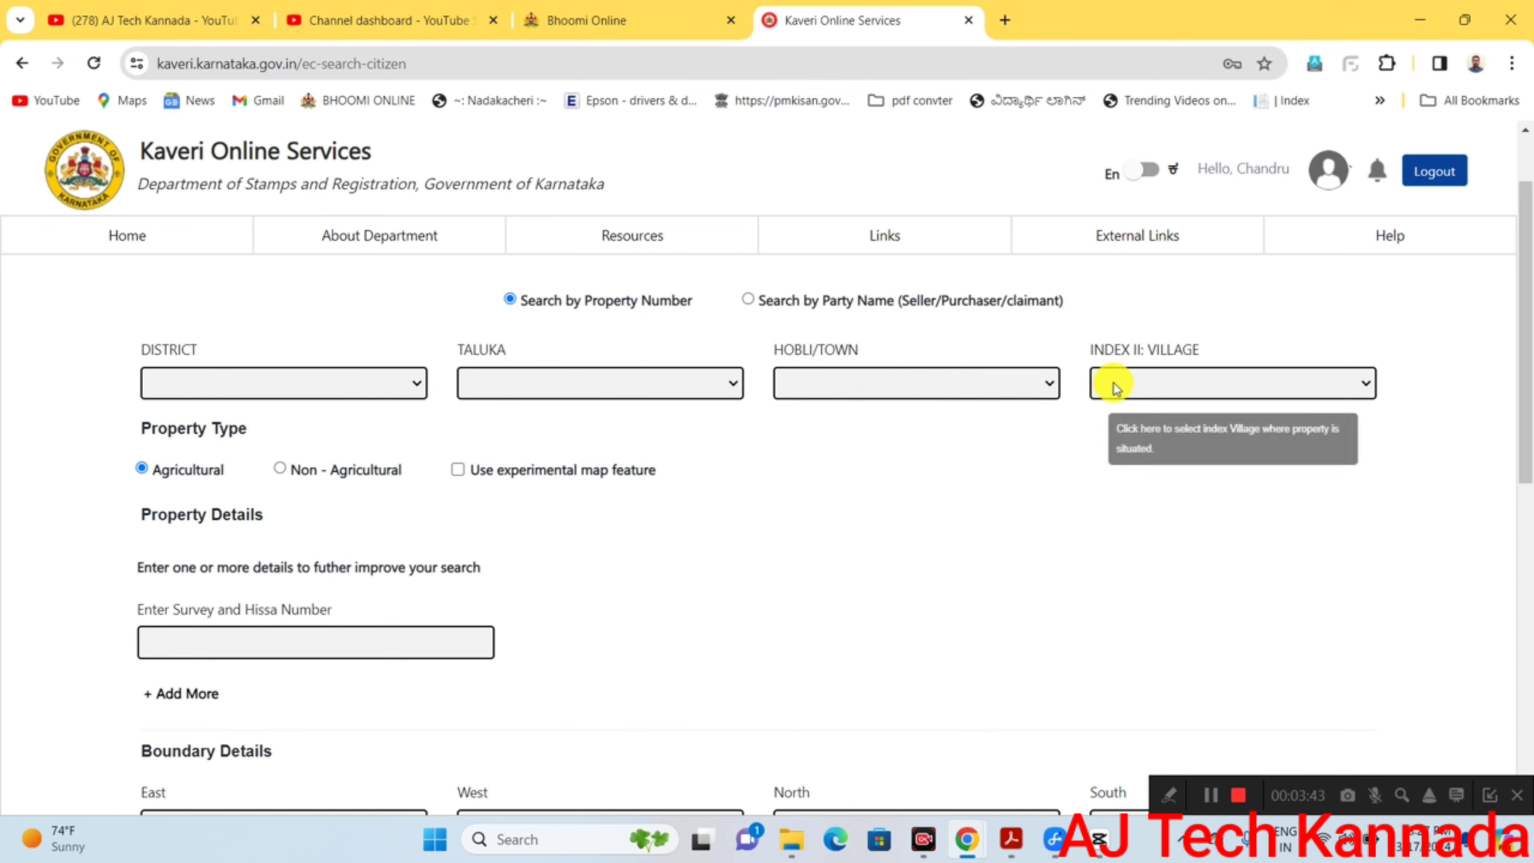
scroll(759, 458, down, 3)
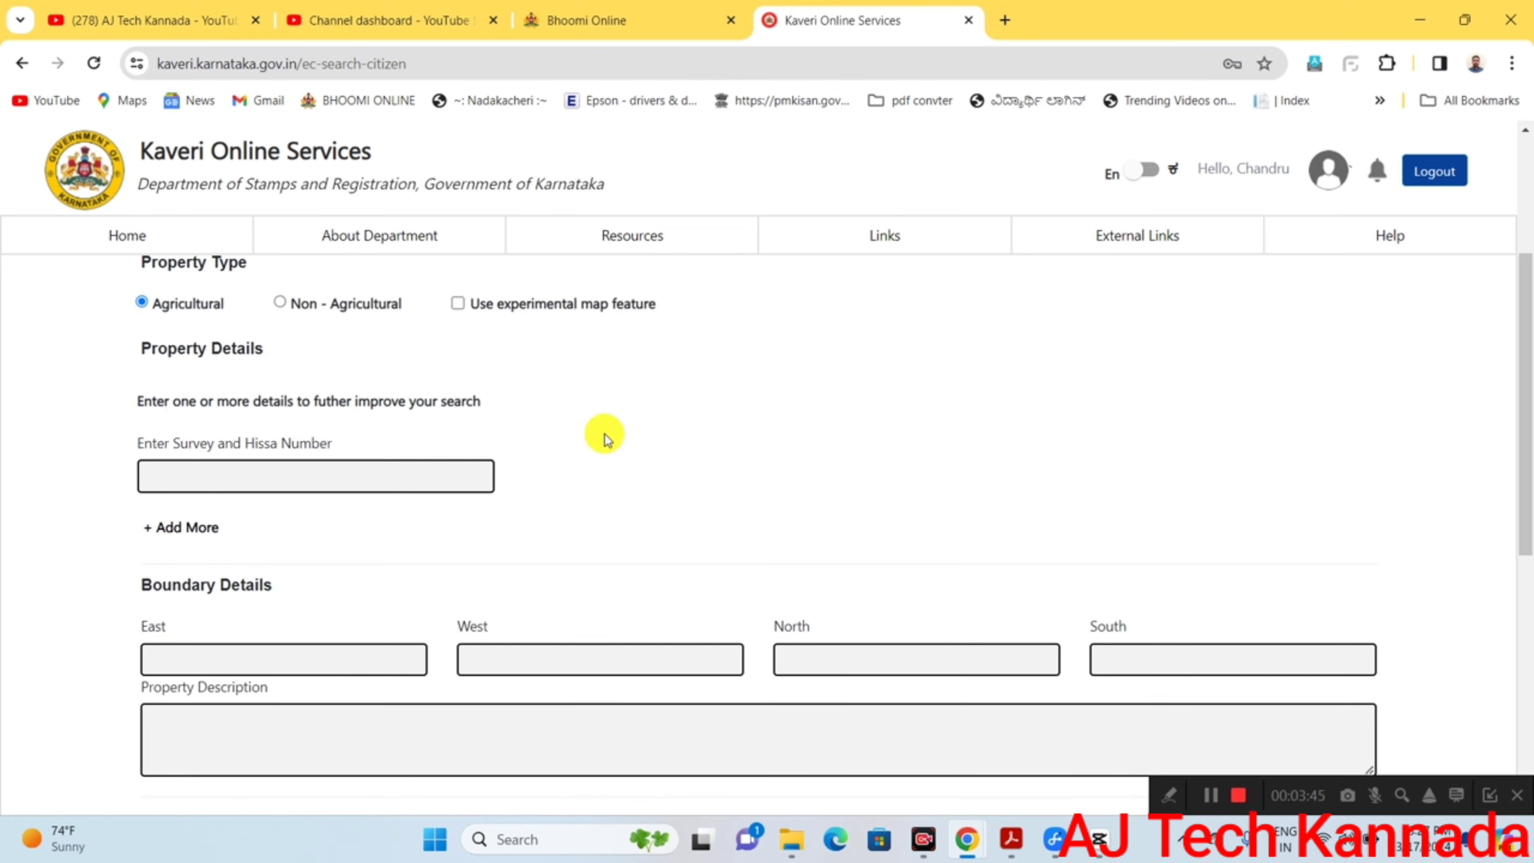
click(269, 307)
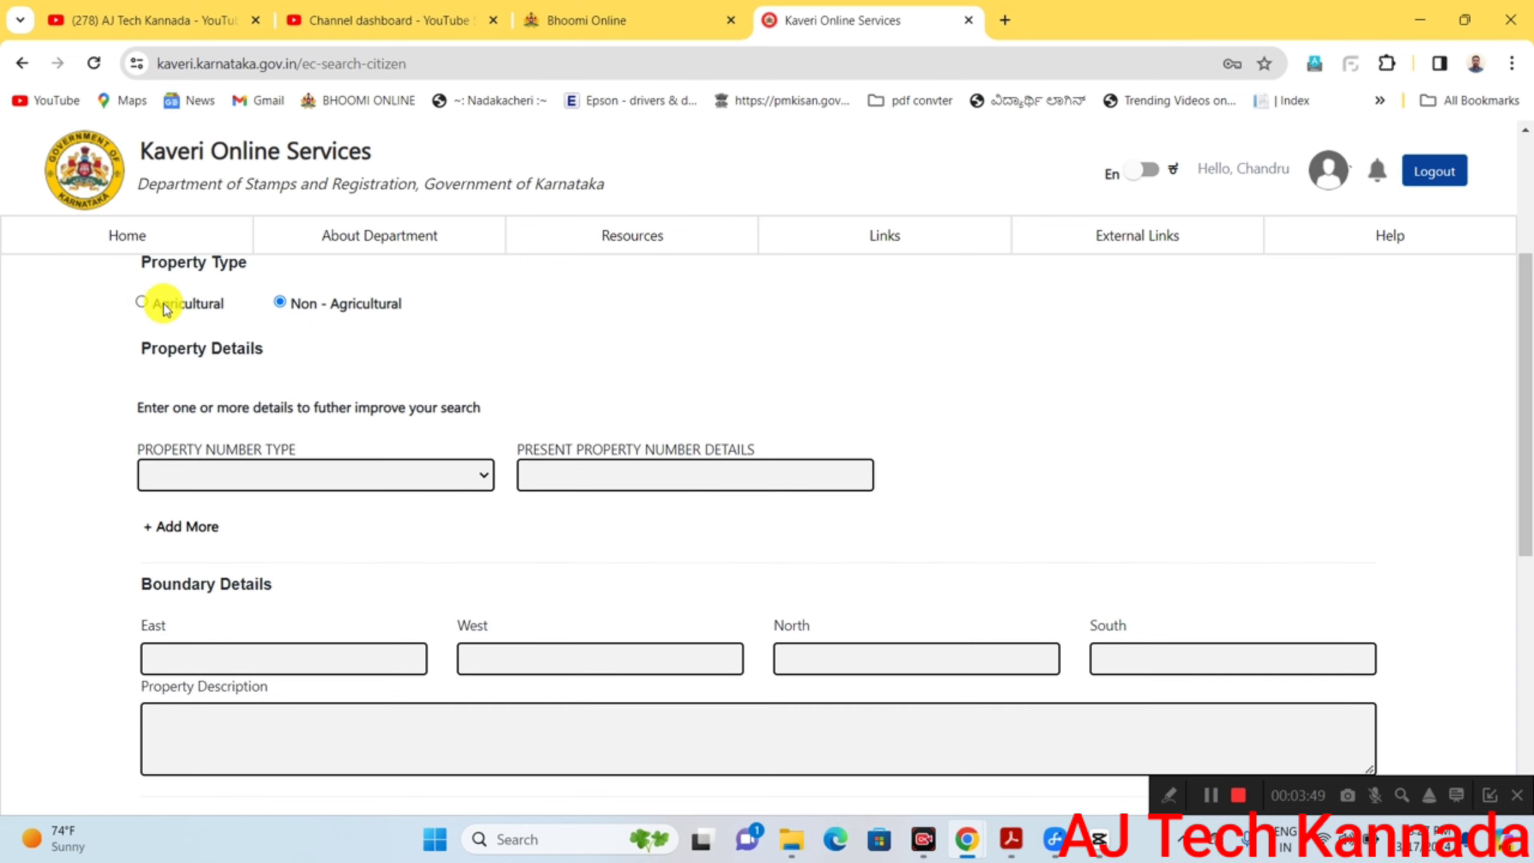
click(142, 302)
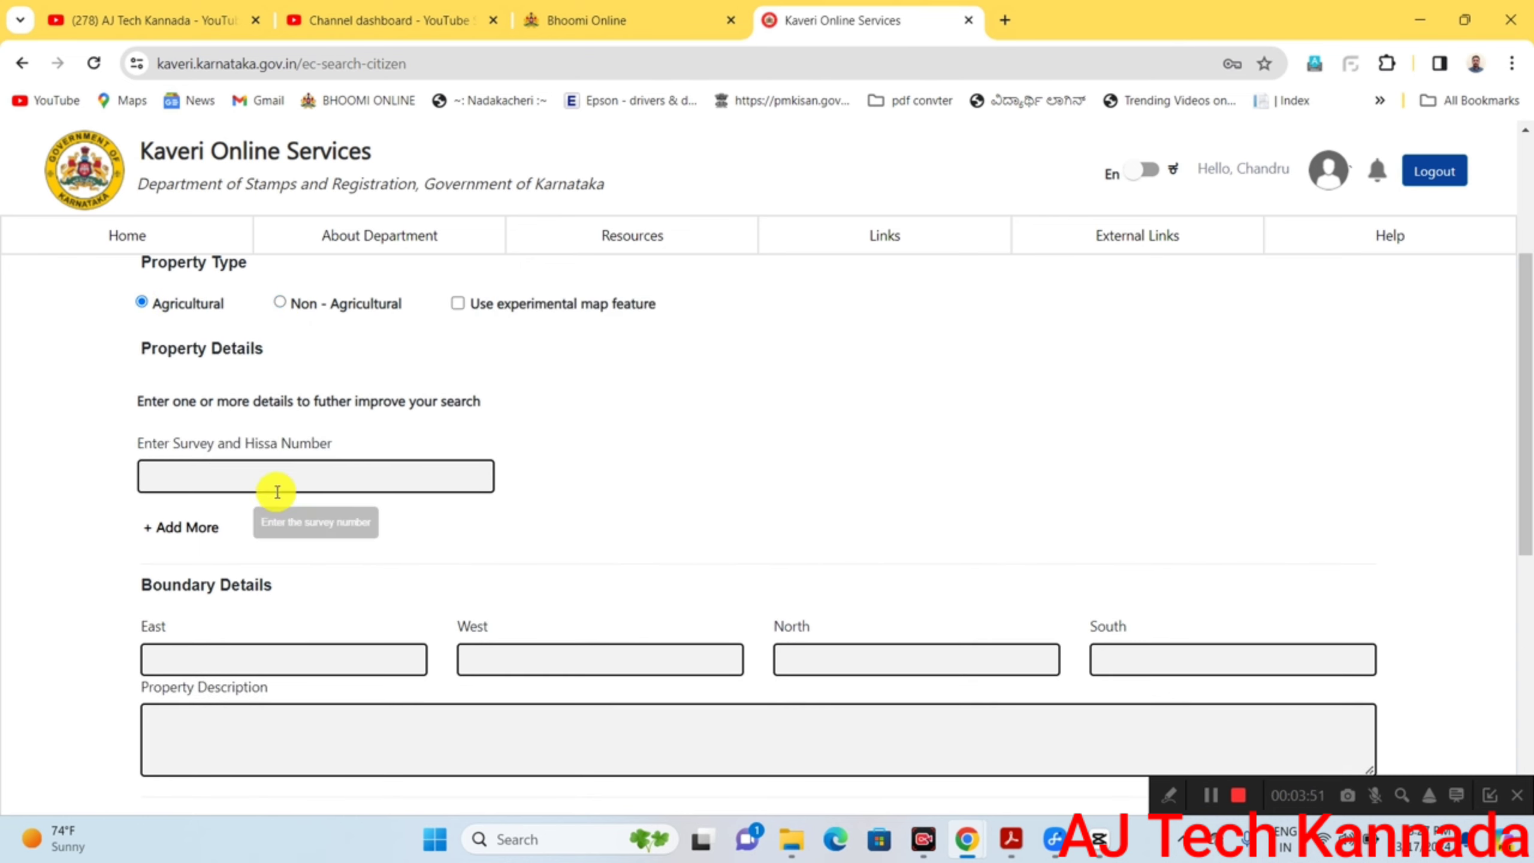
click(264, 477)
text(52)
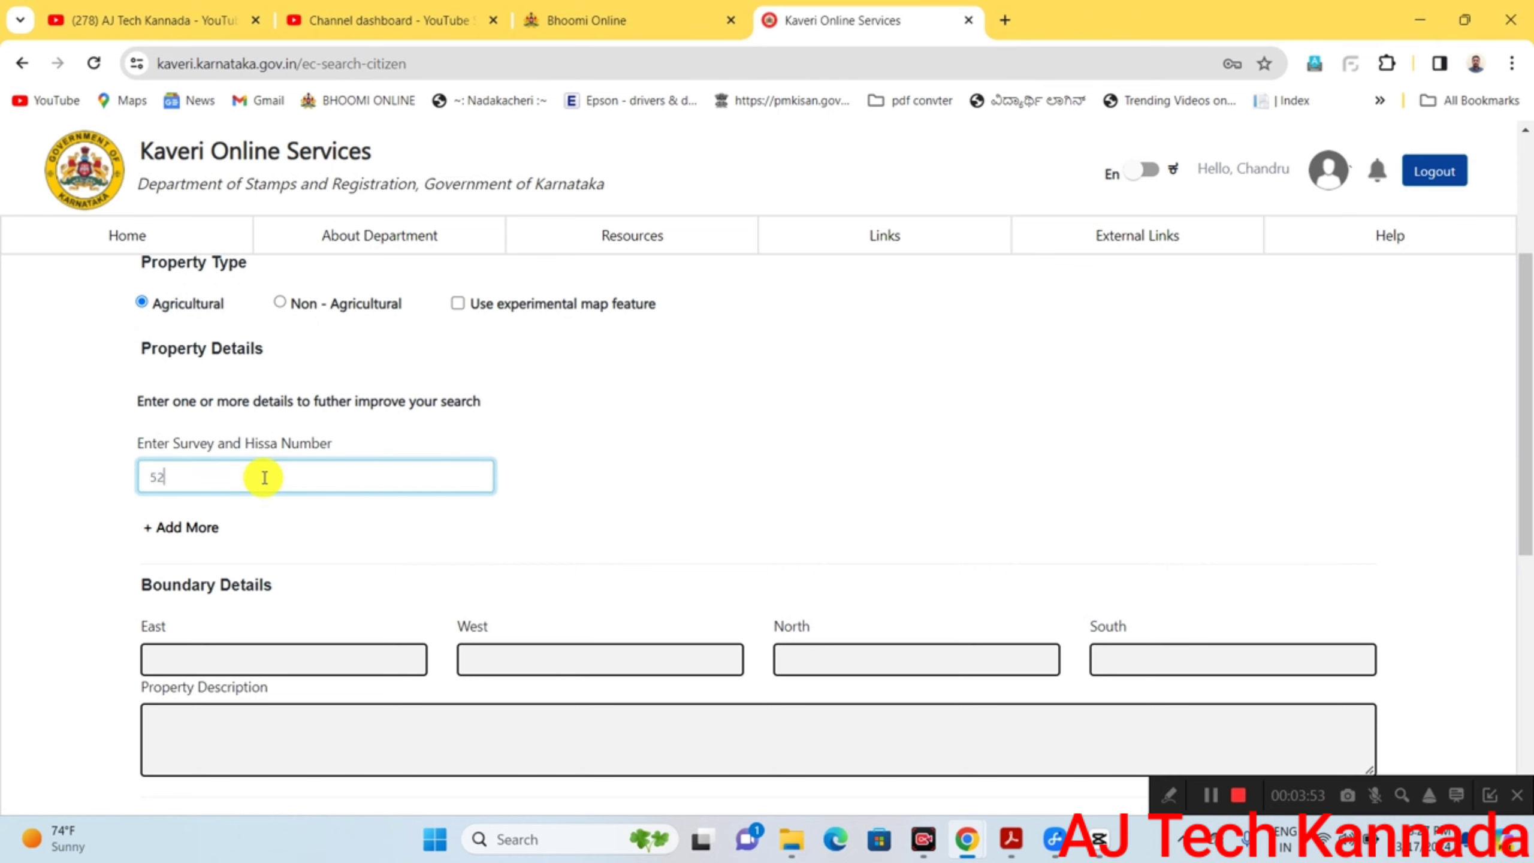
scroll(318, 473, down, 2)
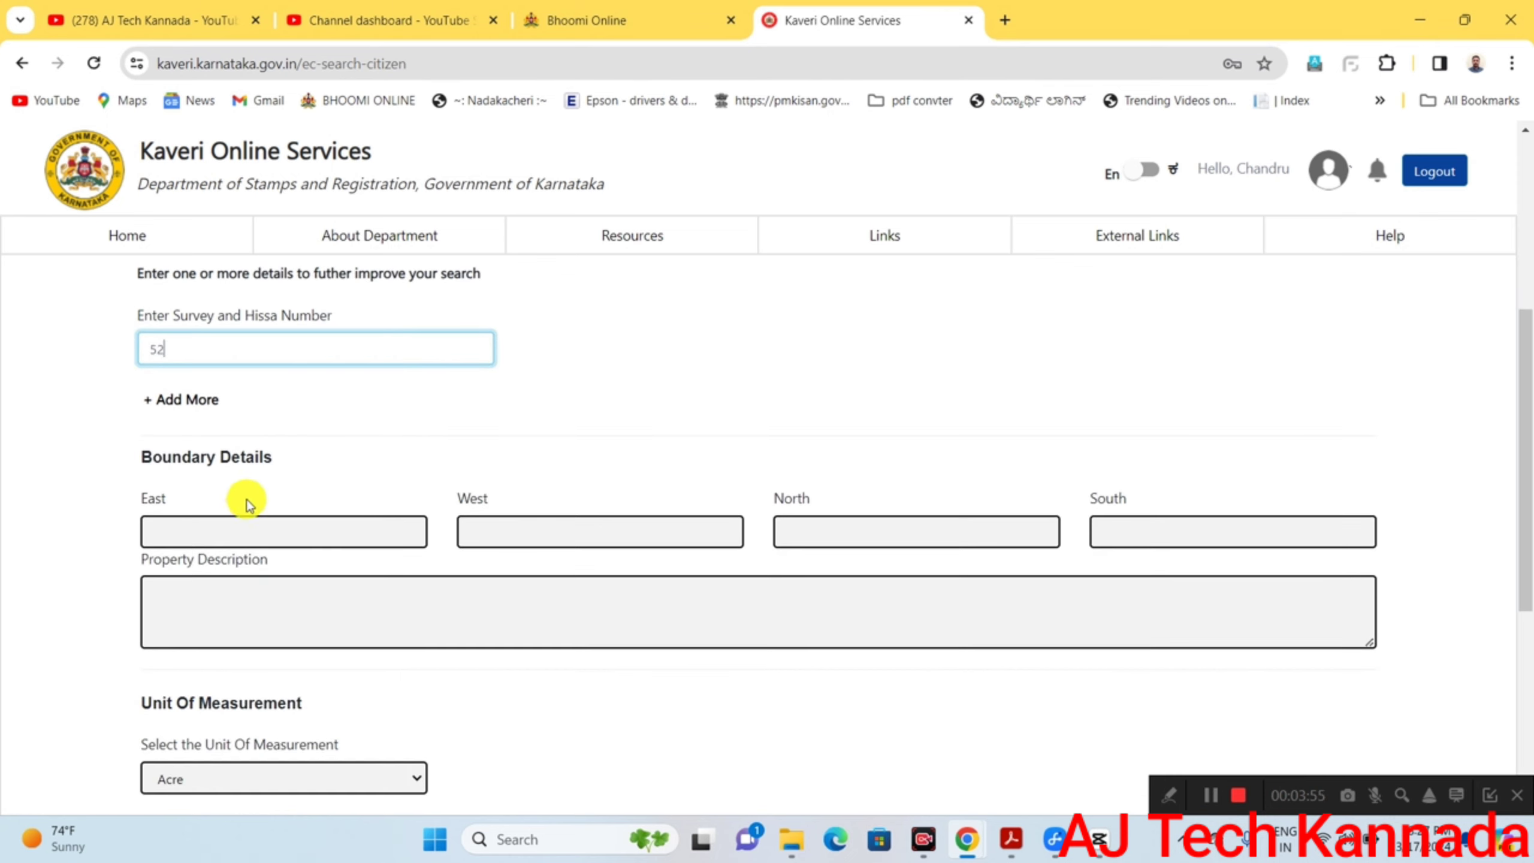
scroll(231, 518, down, 1)
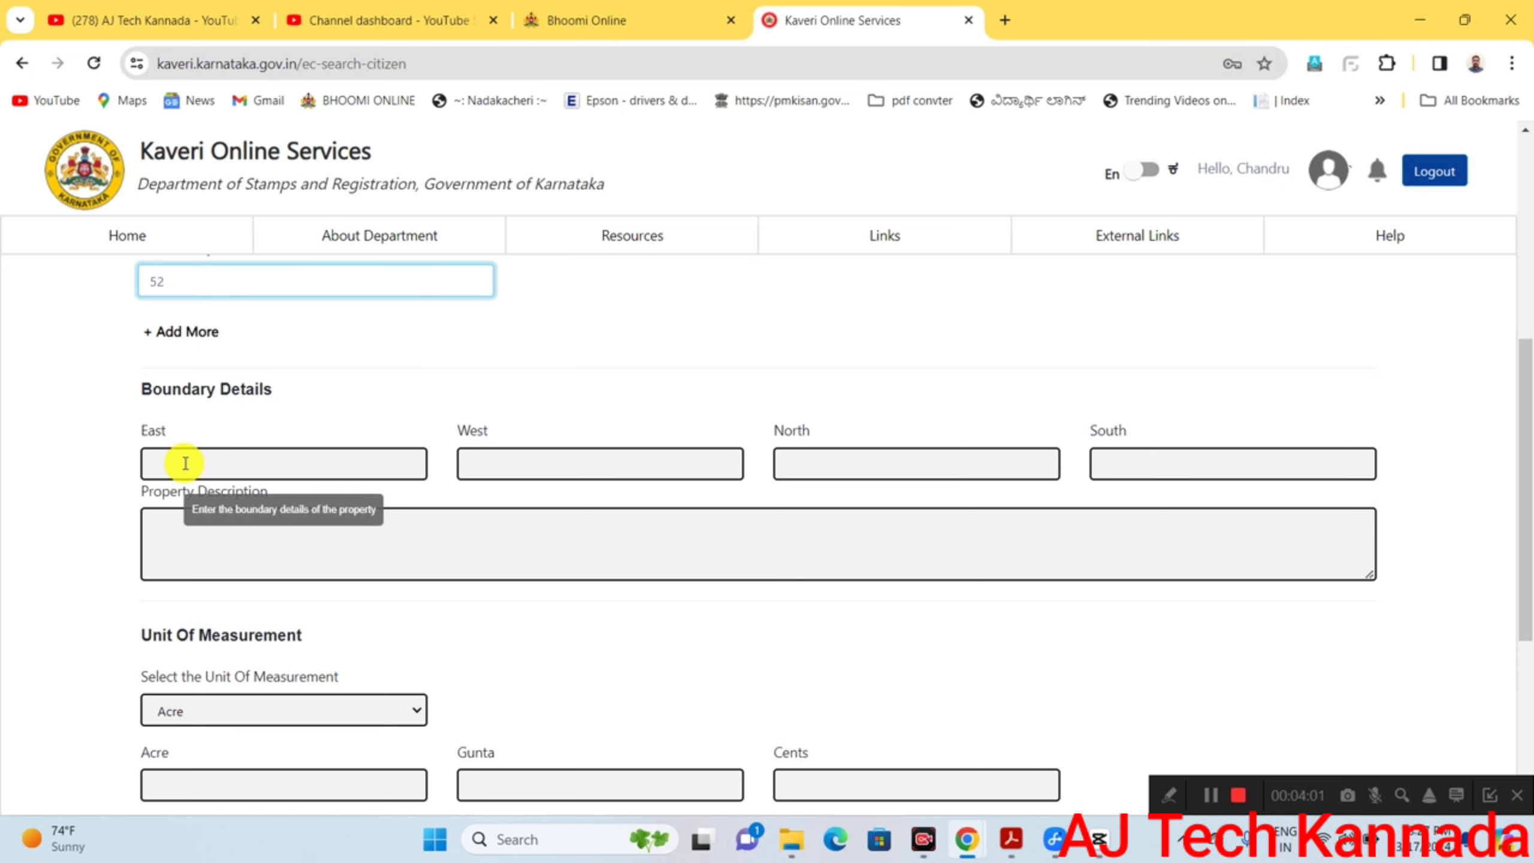
scroll(185, 463, down, 2)
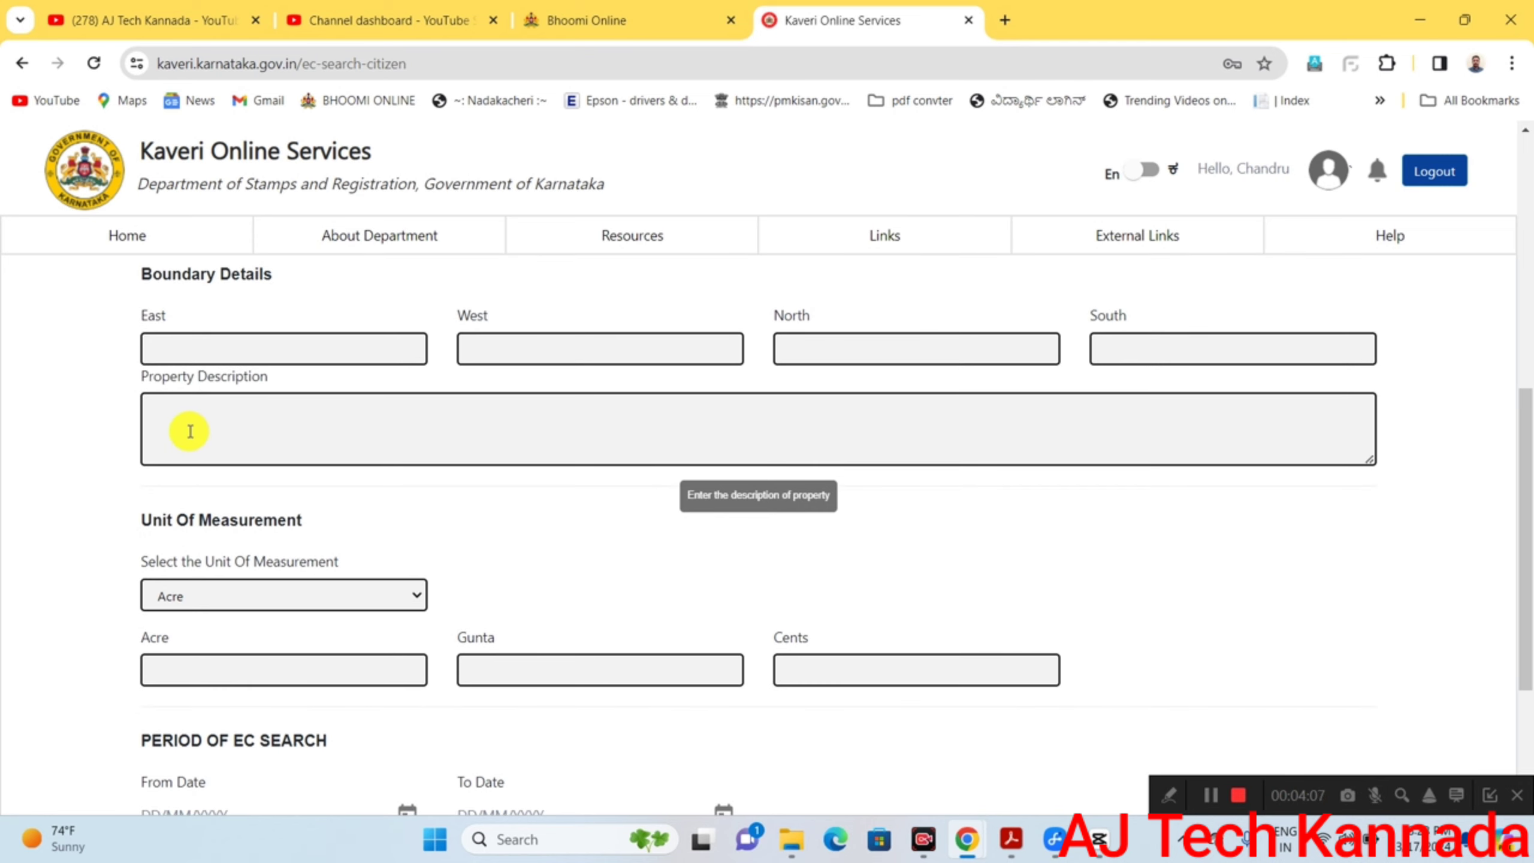
scroll(189, 431, down, 2)
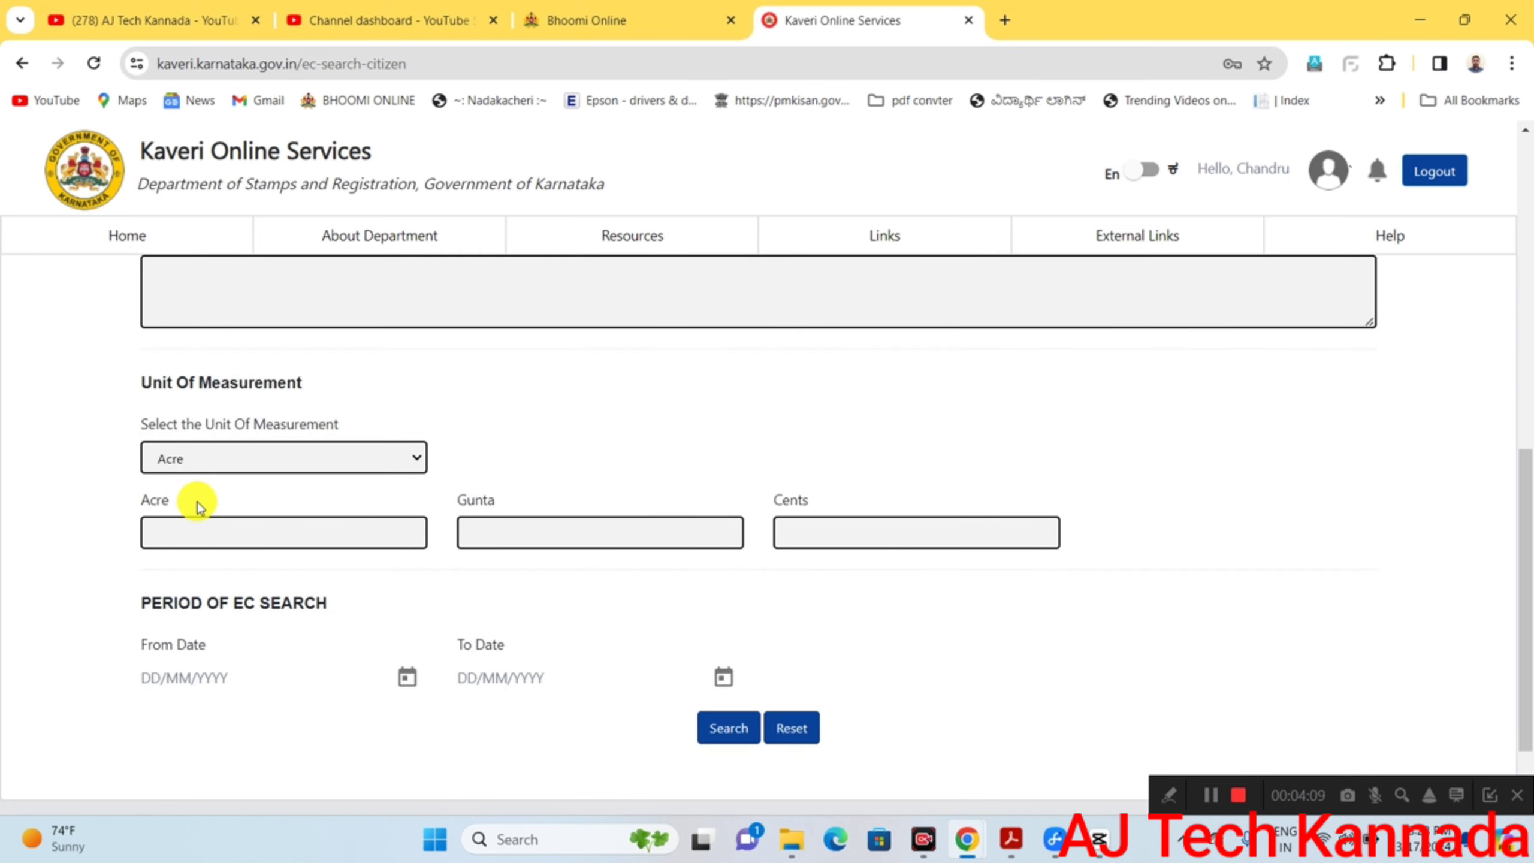
Choose Acre as the unit and enter the area as 2 acres, 0 gunta, 0 cents
click(239, 464)
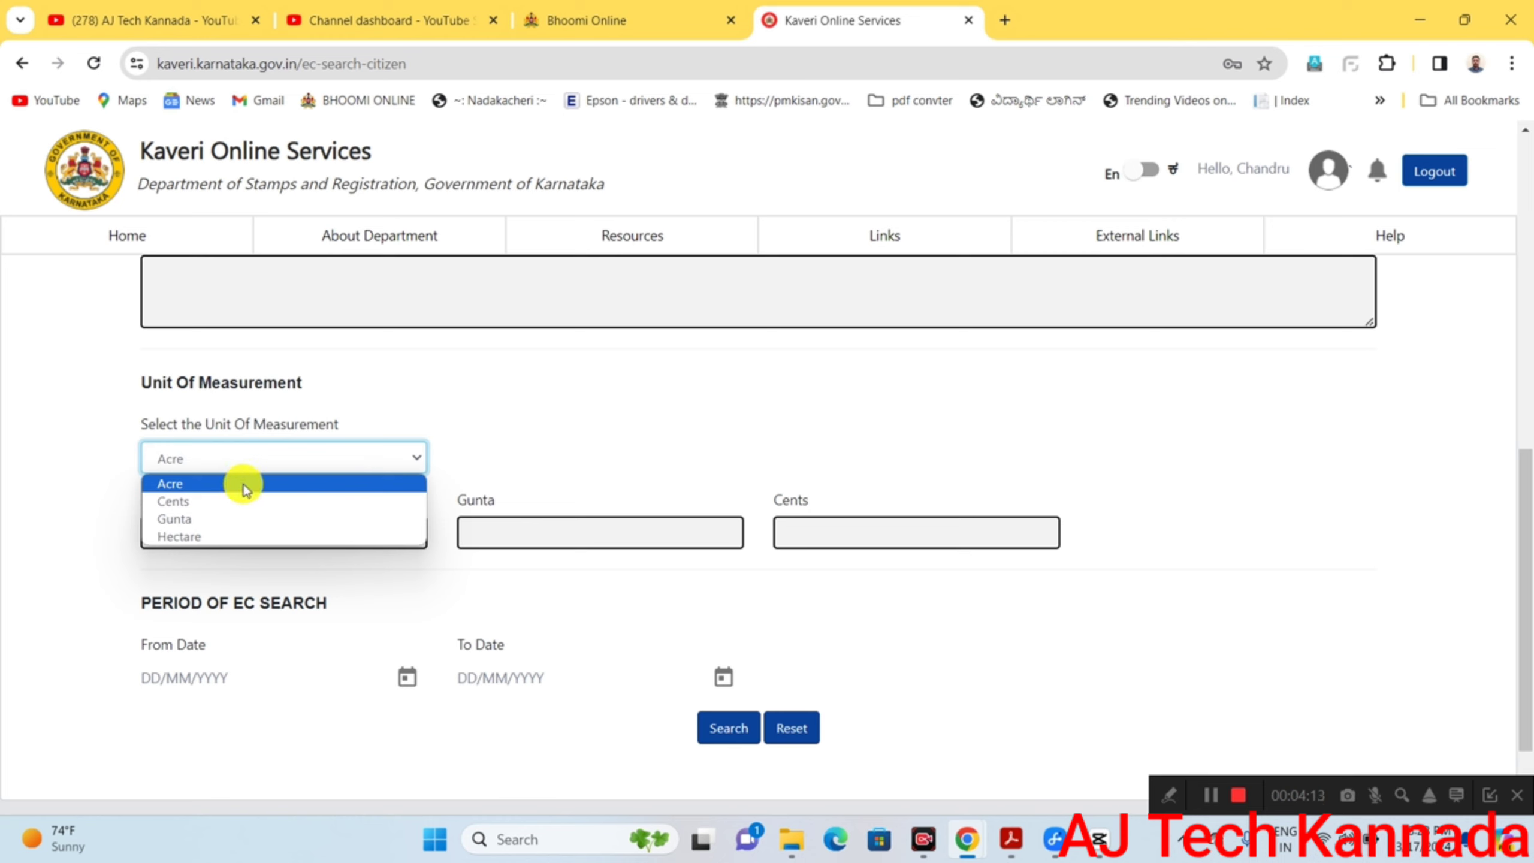
click(245, 485)
click(224, 526)
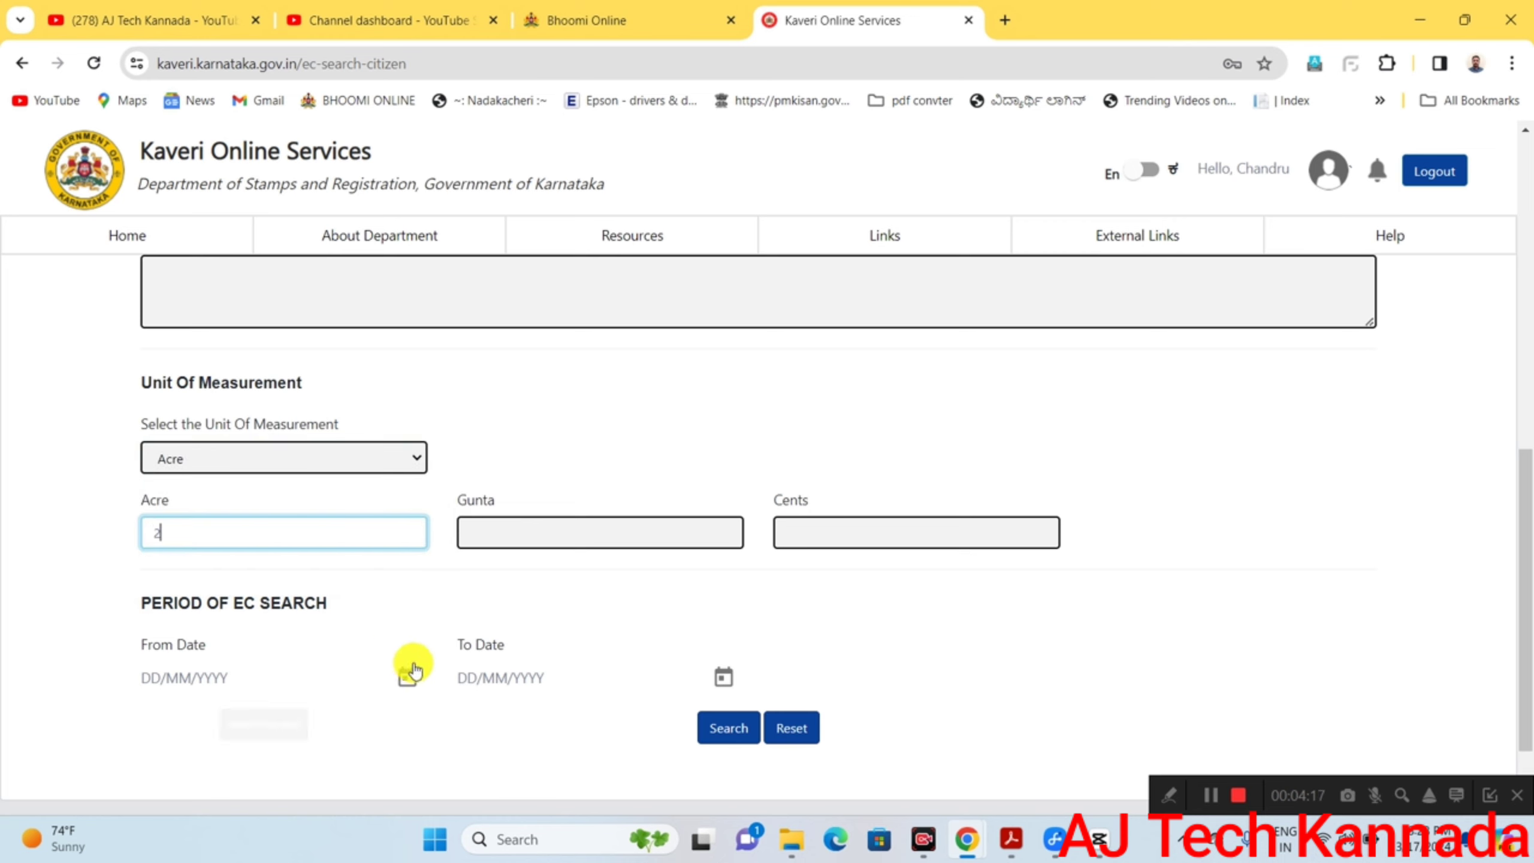
click(471, 544)
text(0)
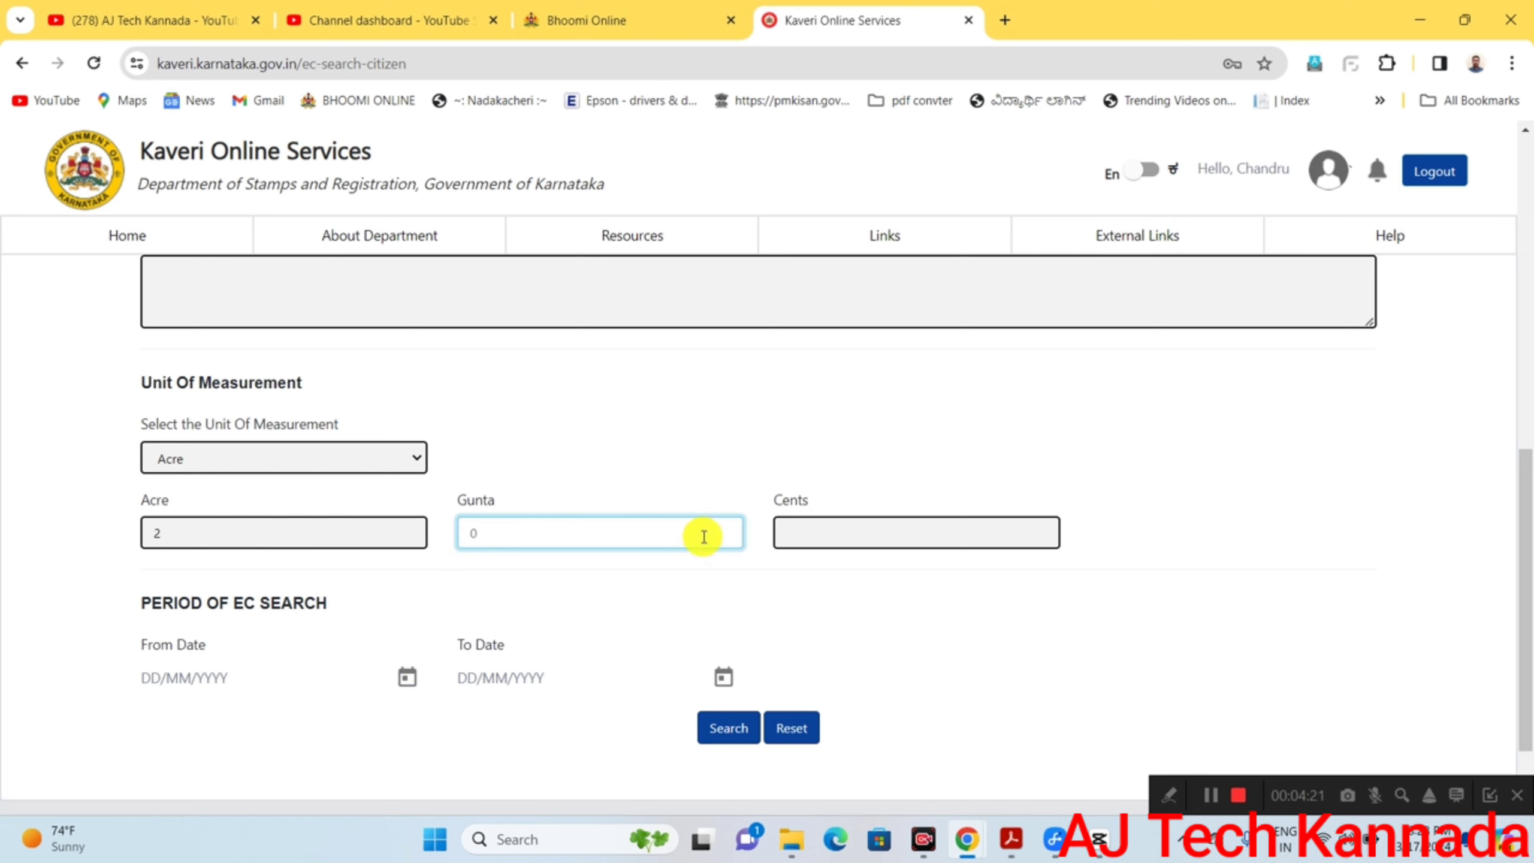
click(786, 544)
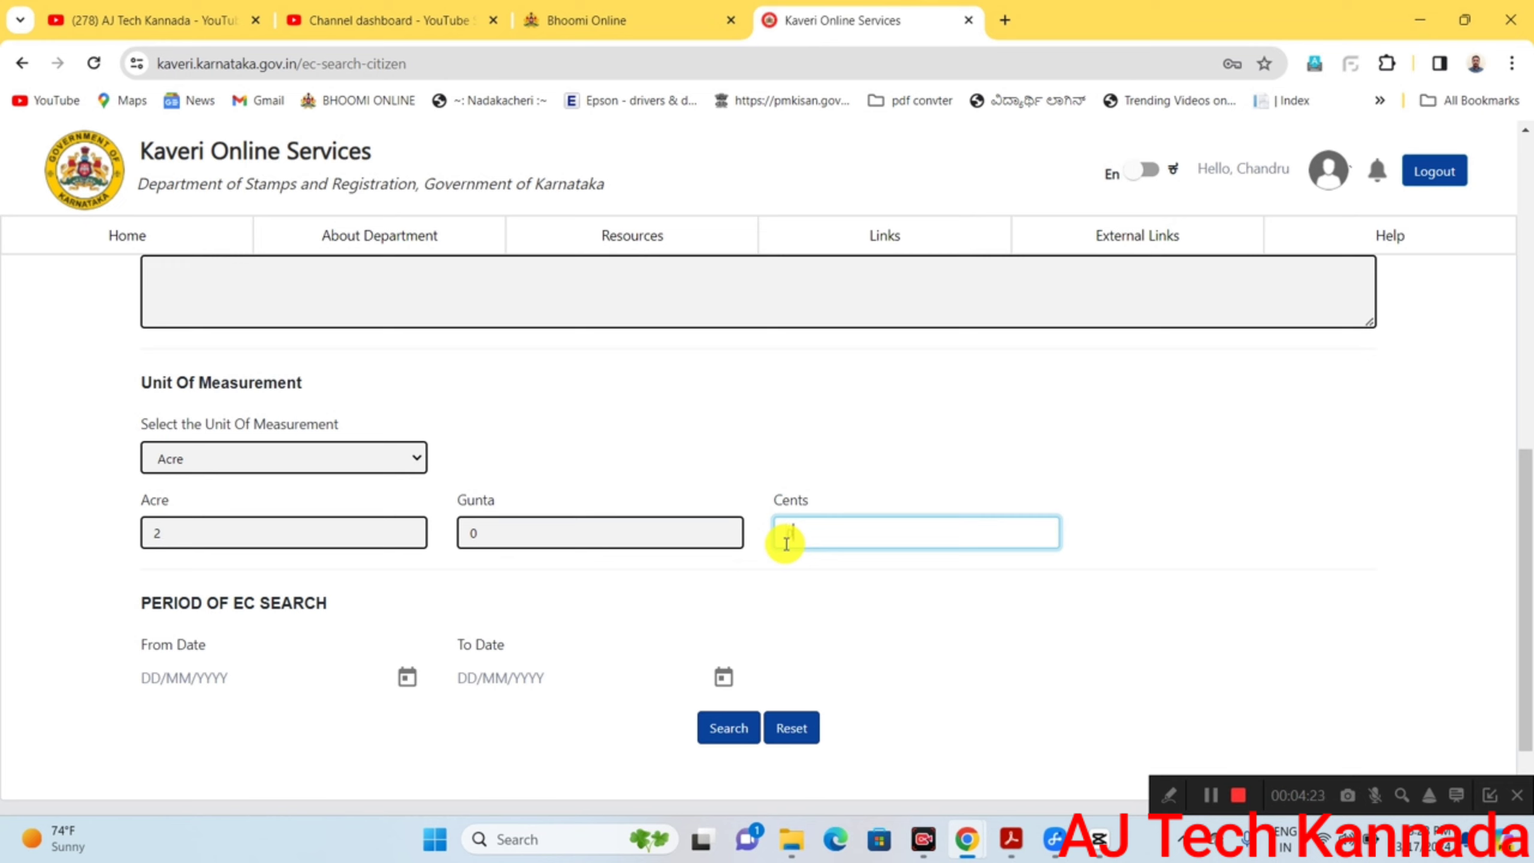
text(0)
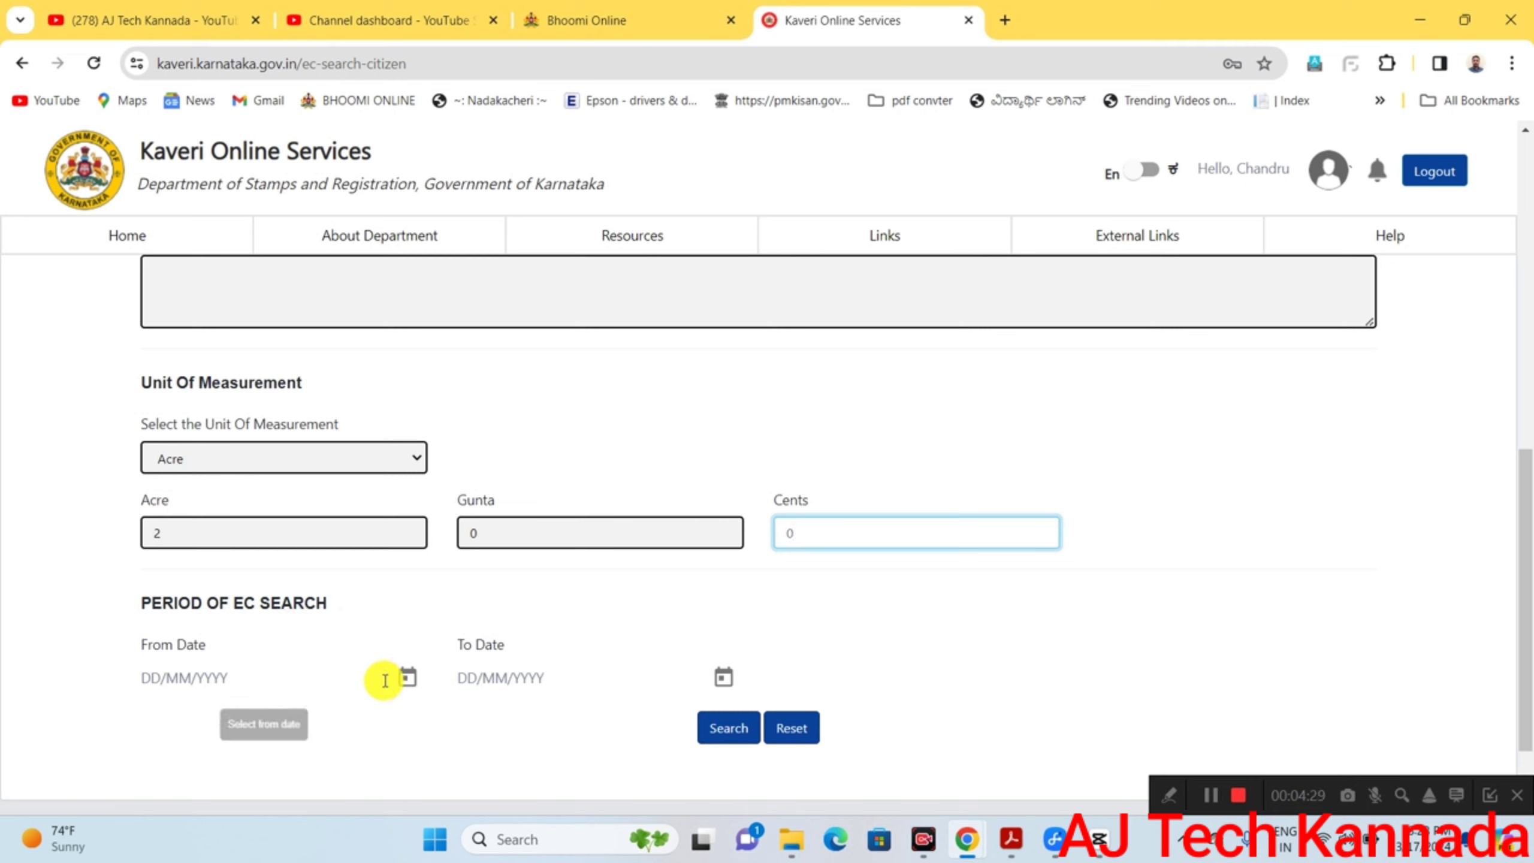
Set the search period from 1/4/2009 to 17/3/2024 and run the EC search
click(407, 679)
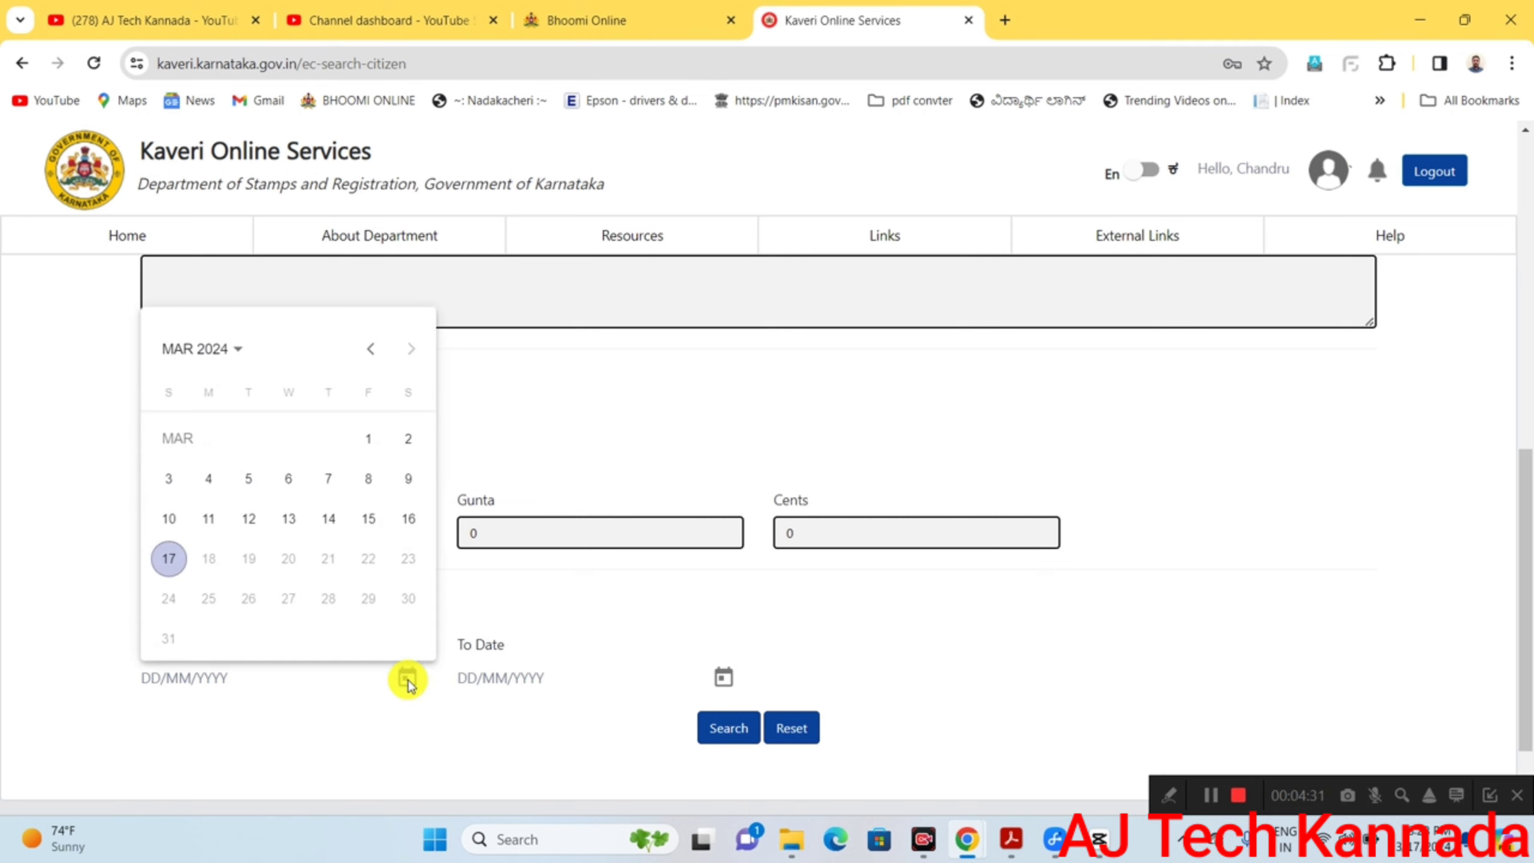
click(227, 363)
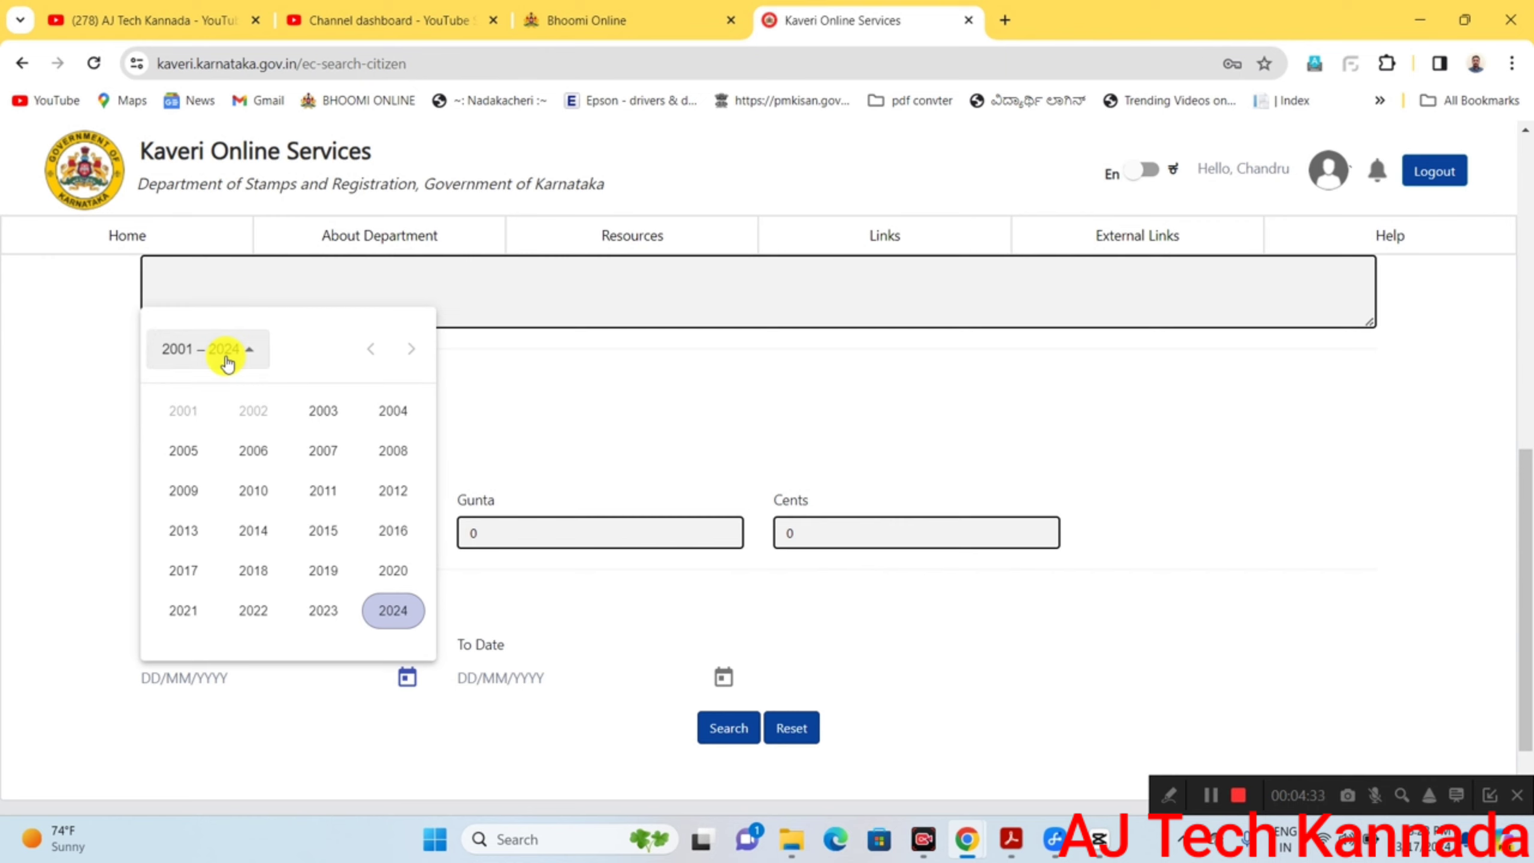
click(205, 491)
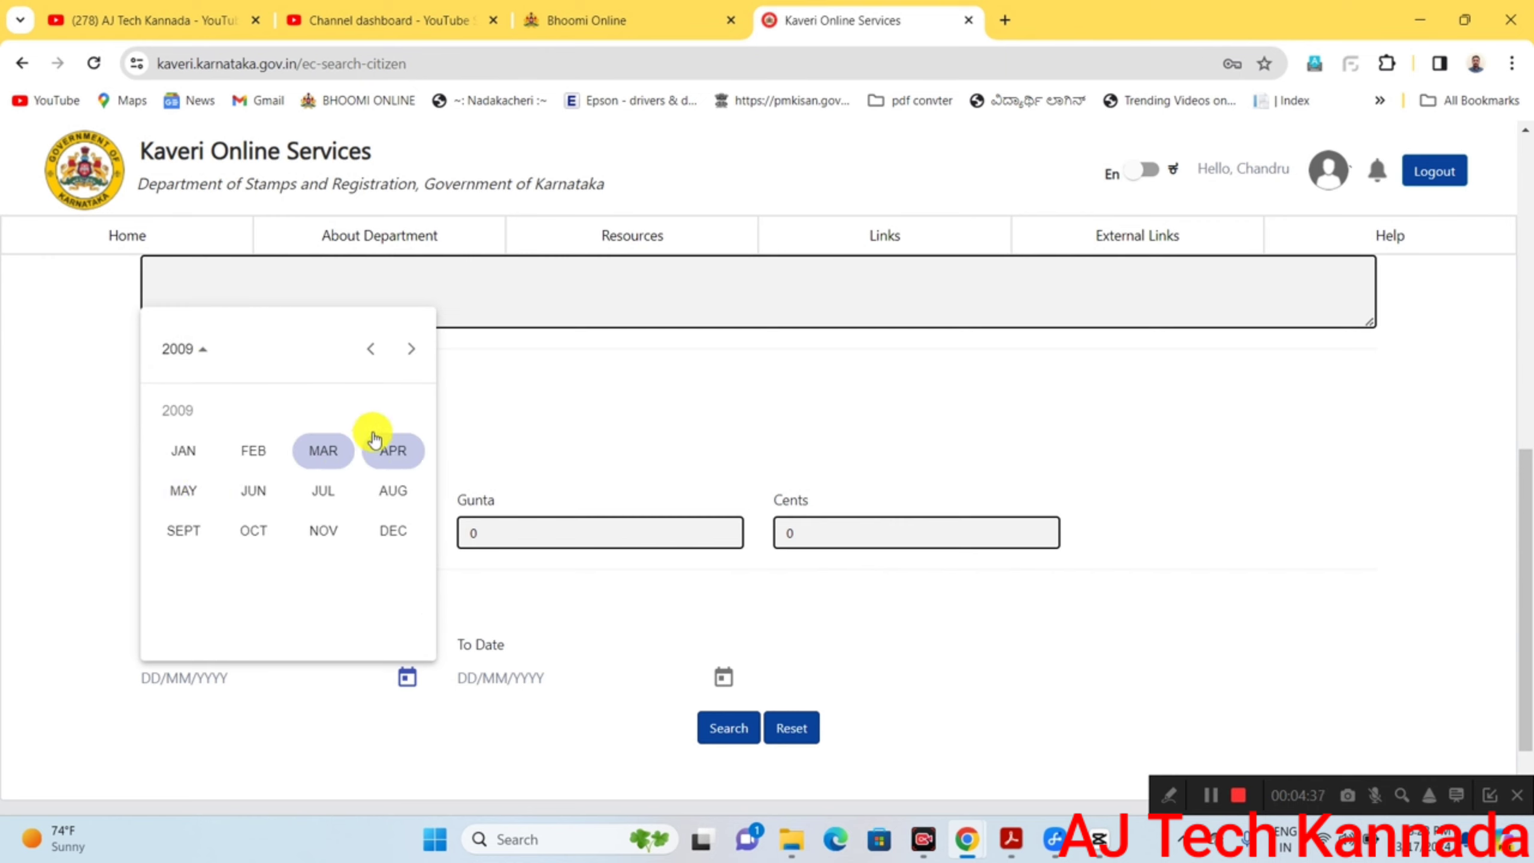
click(408, 451)
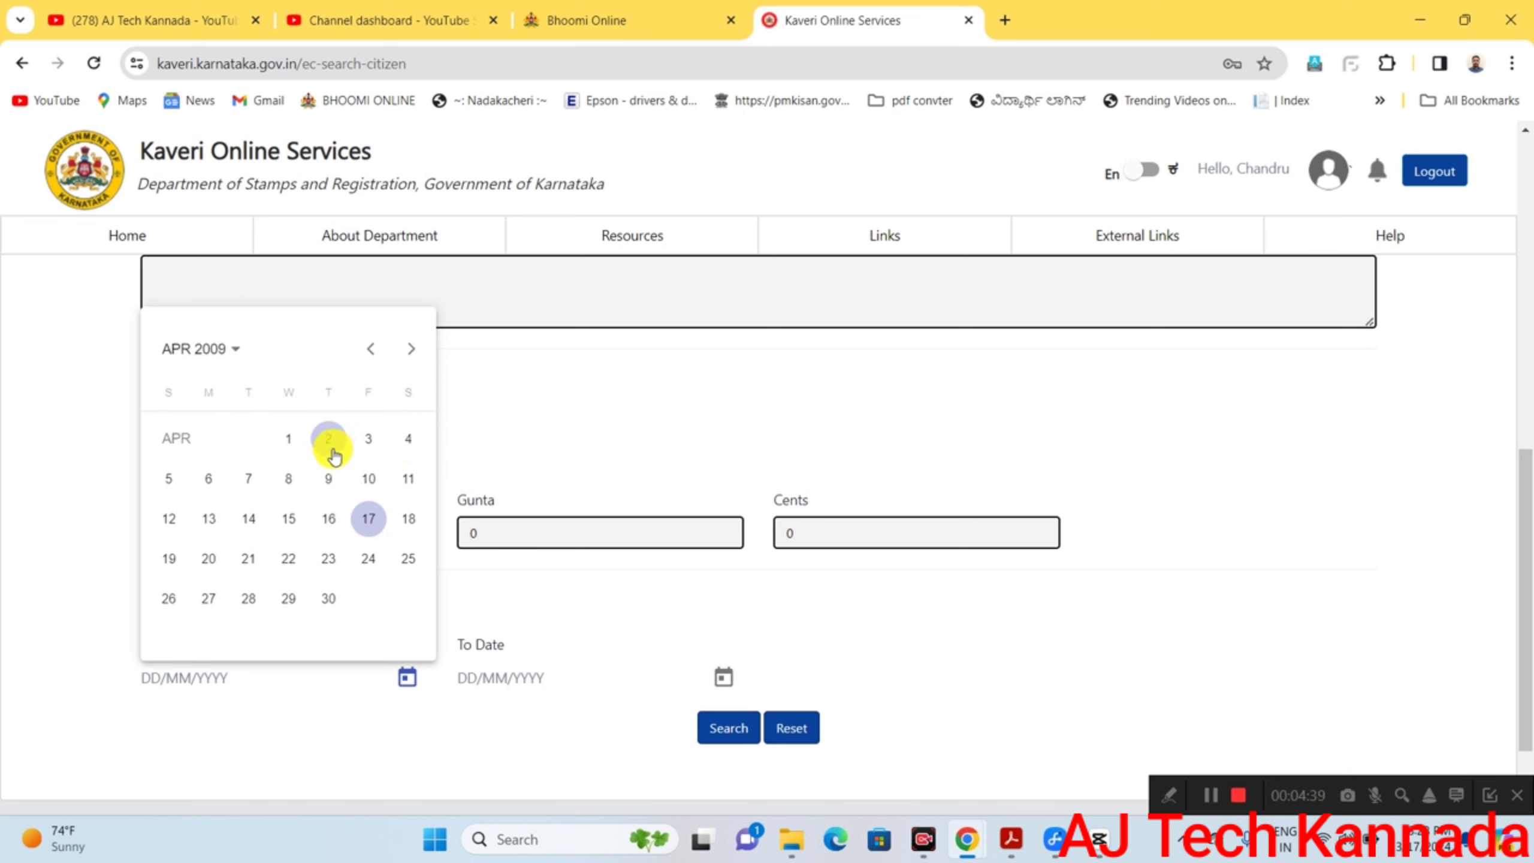
click(294, 439)
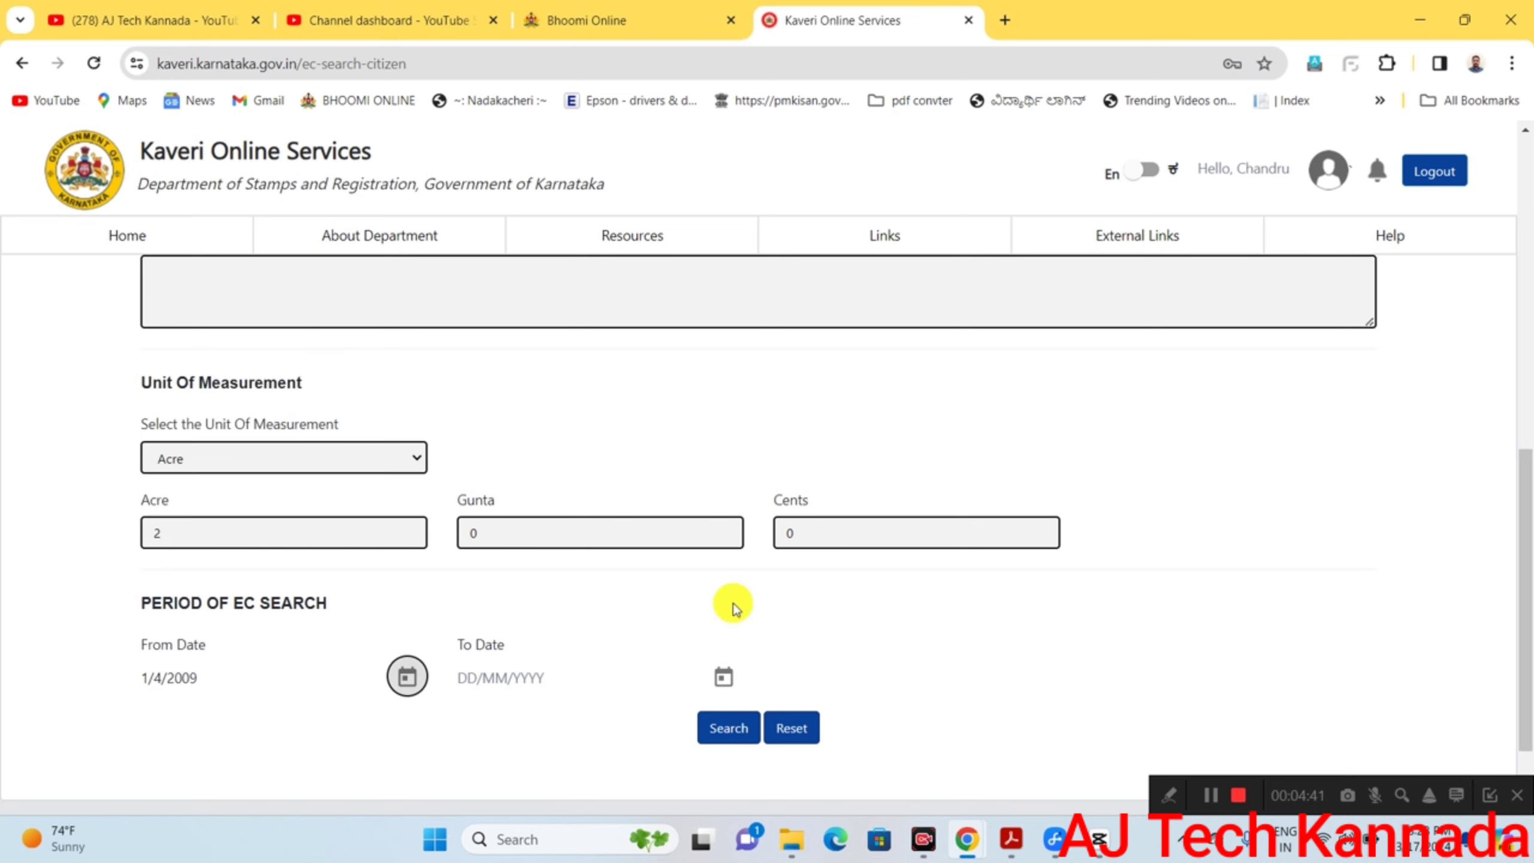
click(723, 676)
click(483, 557)
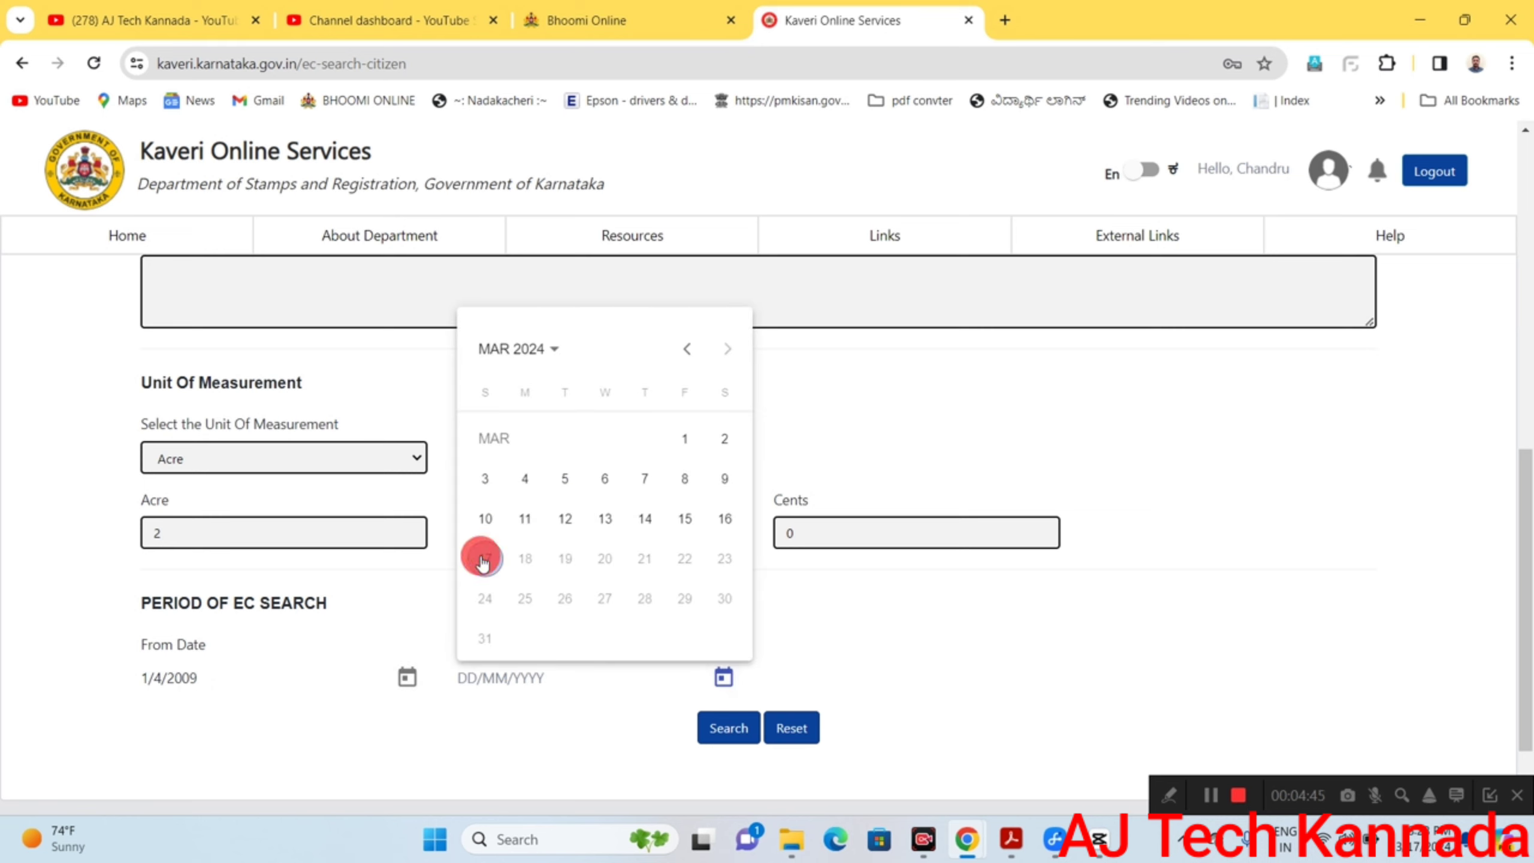
click(738, 736)
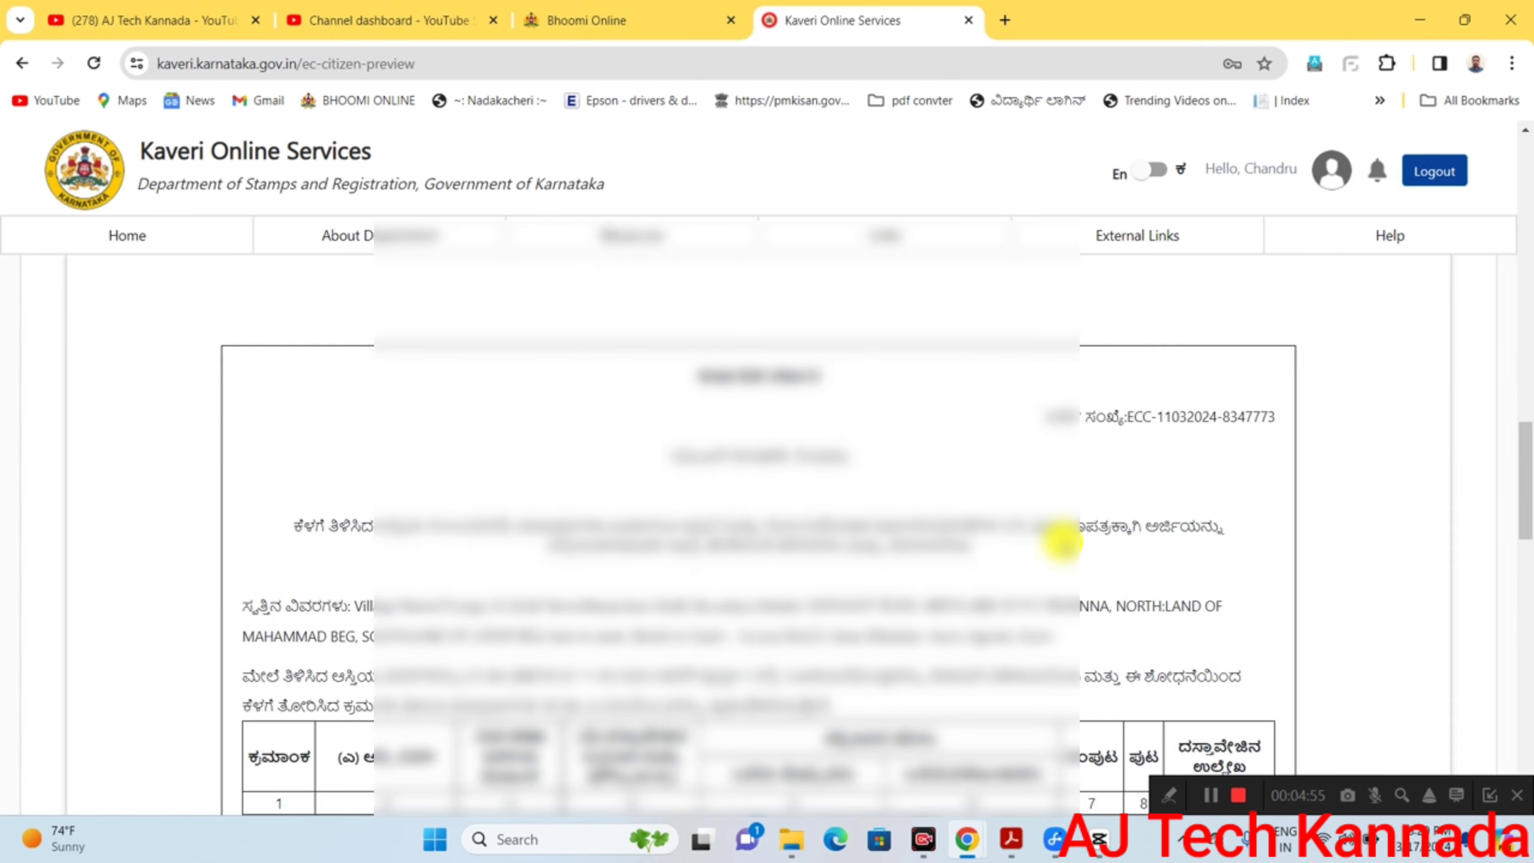
scroll(1062, 539, down, 5)
scroll(1061, 540, down, 2)
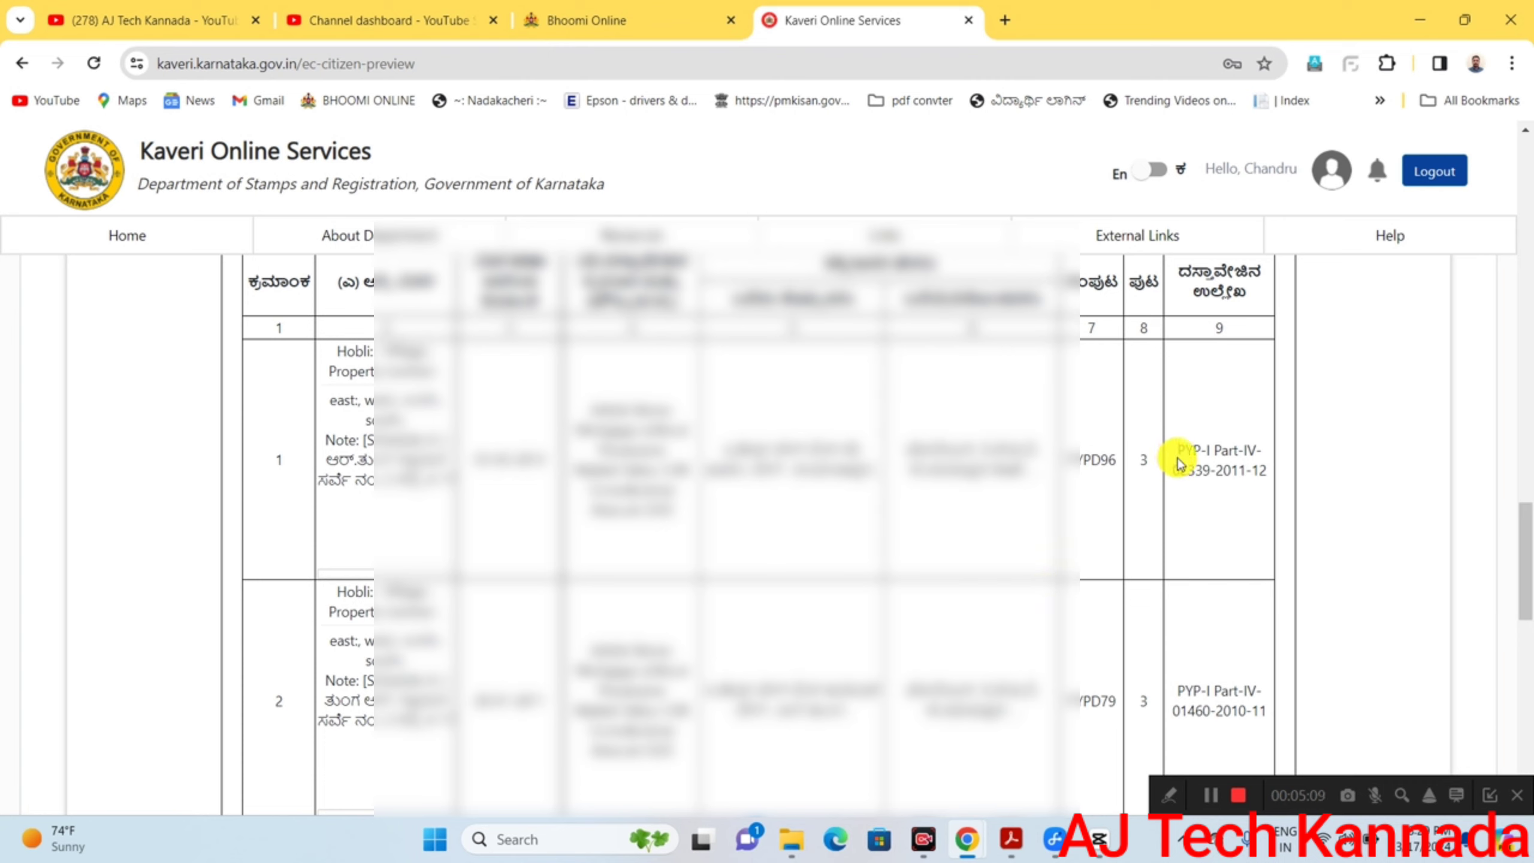
drag(1178, 463, 1251, 479)
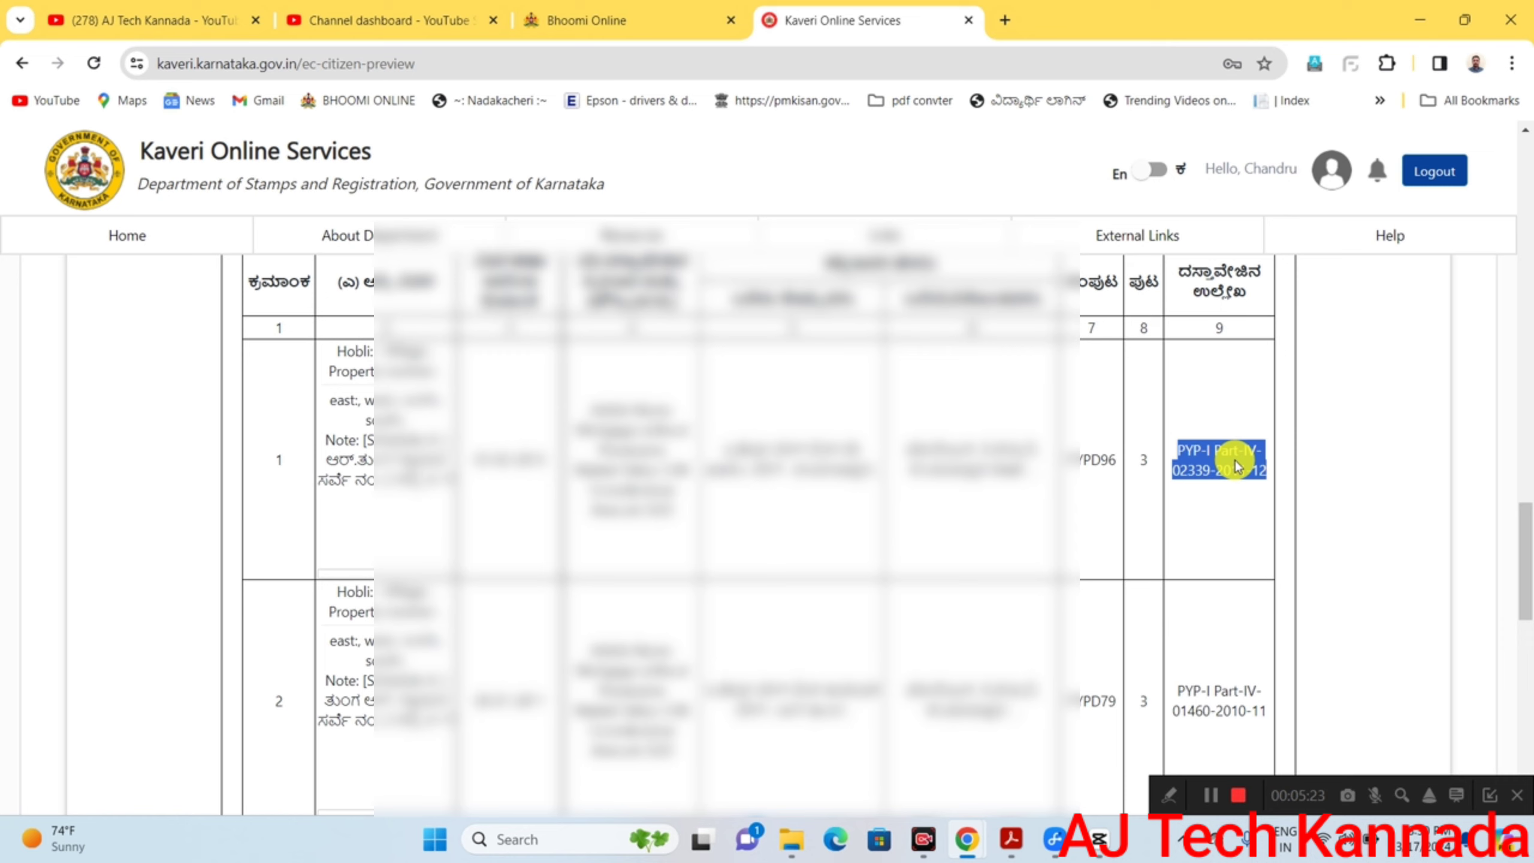
scroll(1094, 532, down, 3)
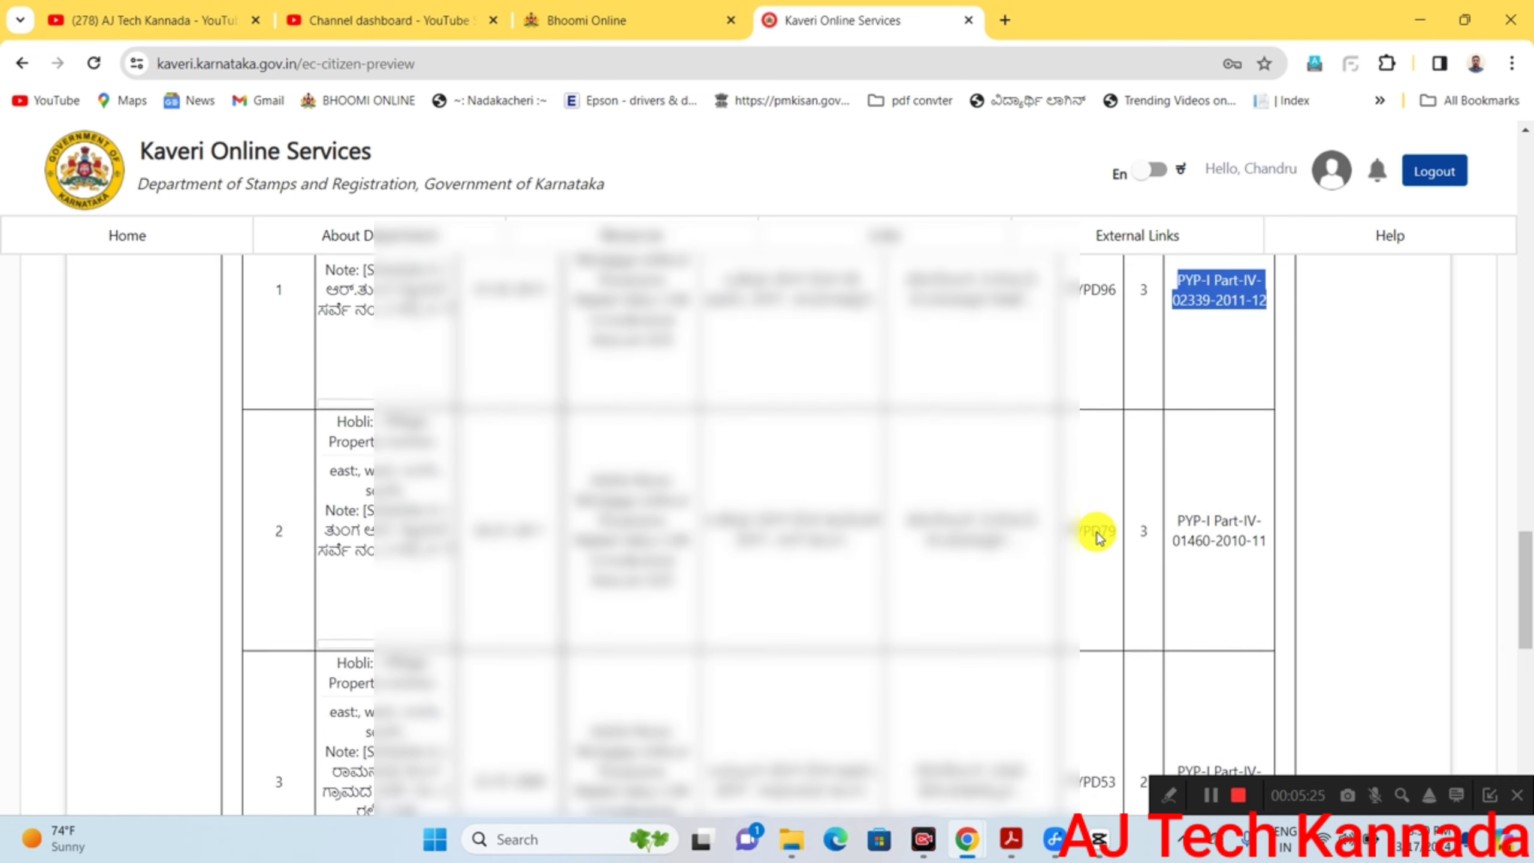
scroll(1097, 534, up, 2)
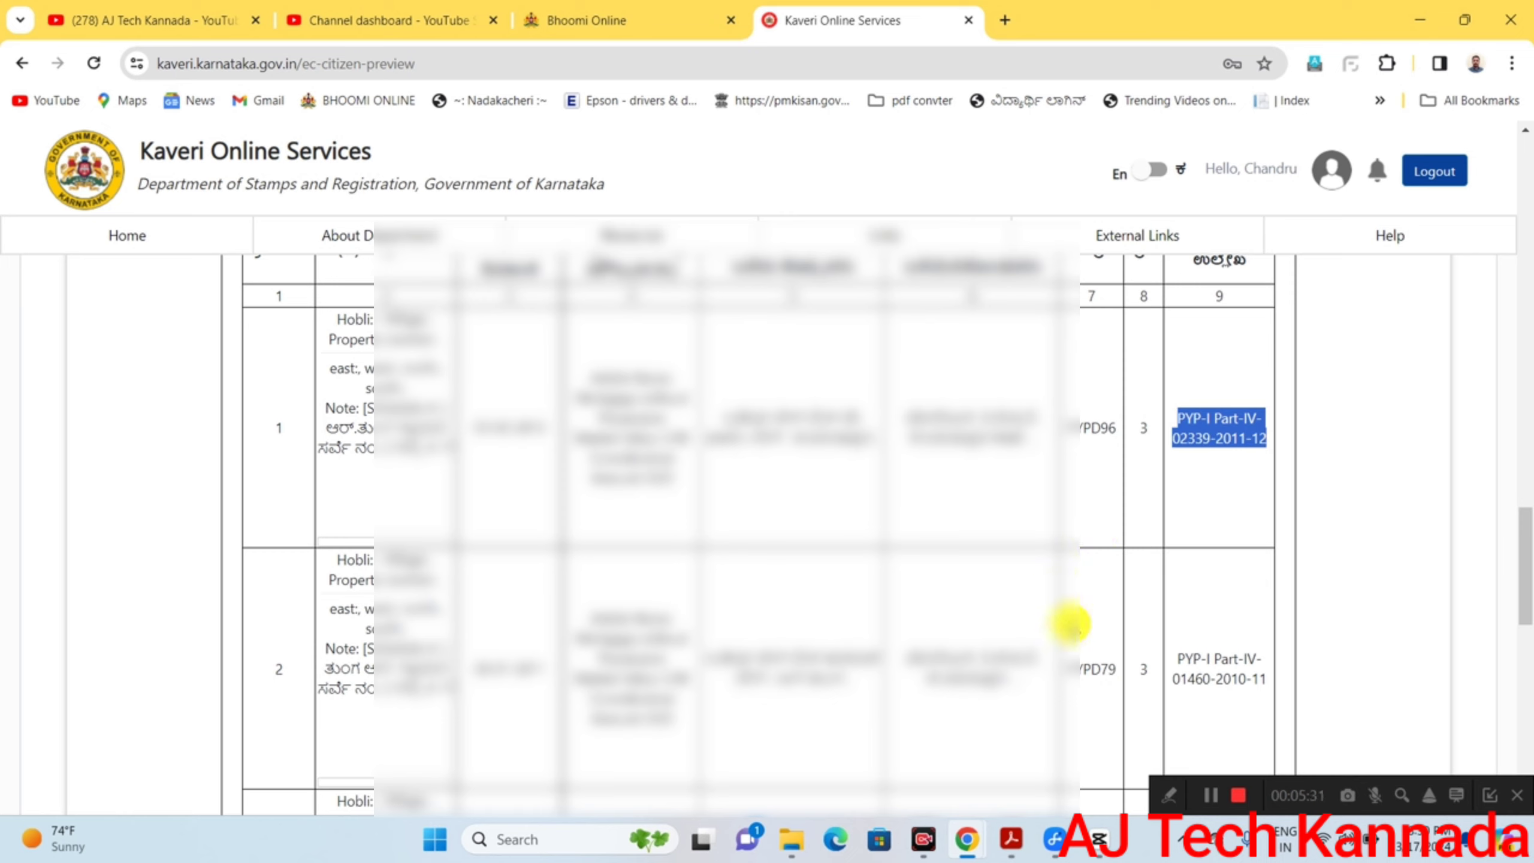
click(1206, 802)
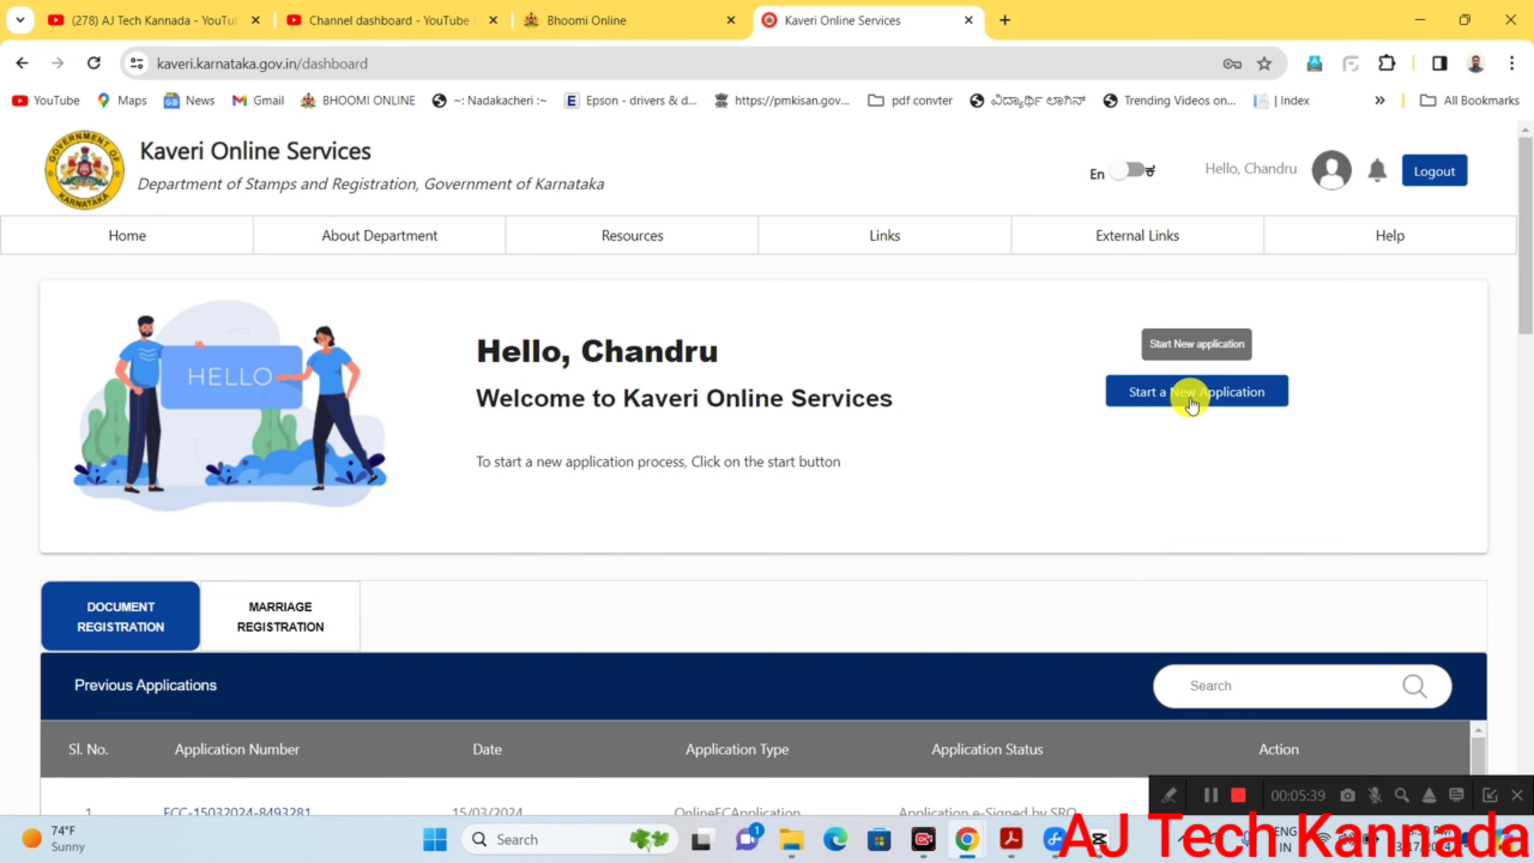
Start a new Certified Copy application and accept its prerequisites
click(1189, 400)
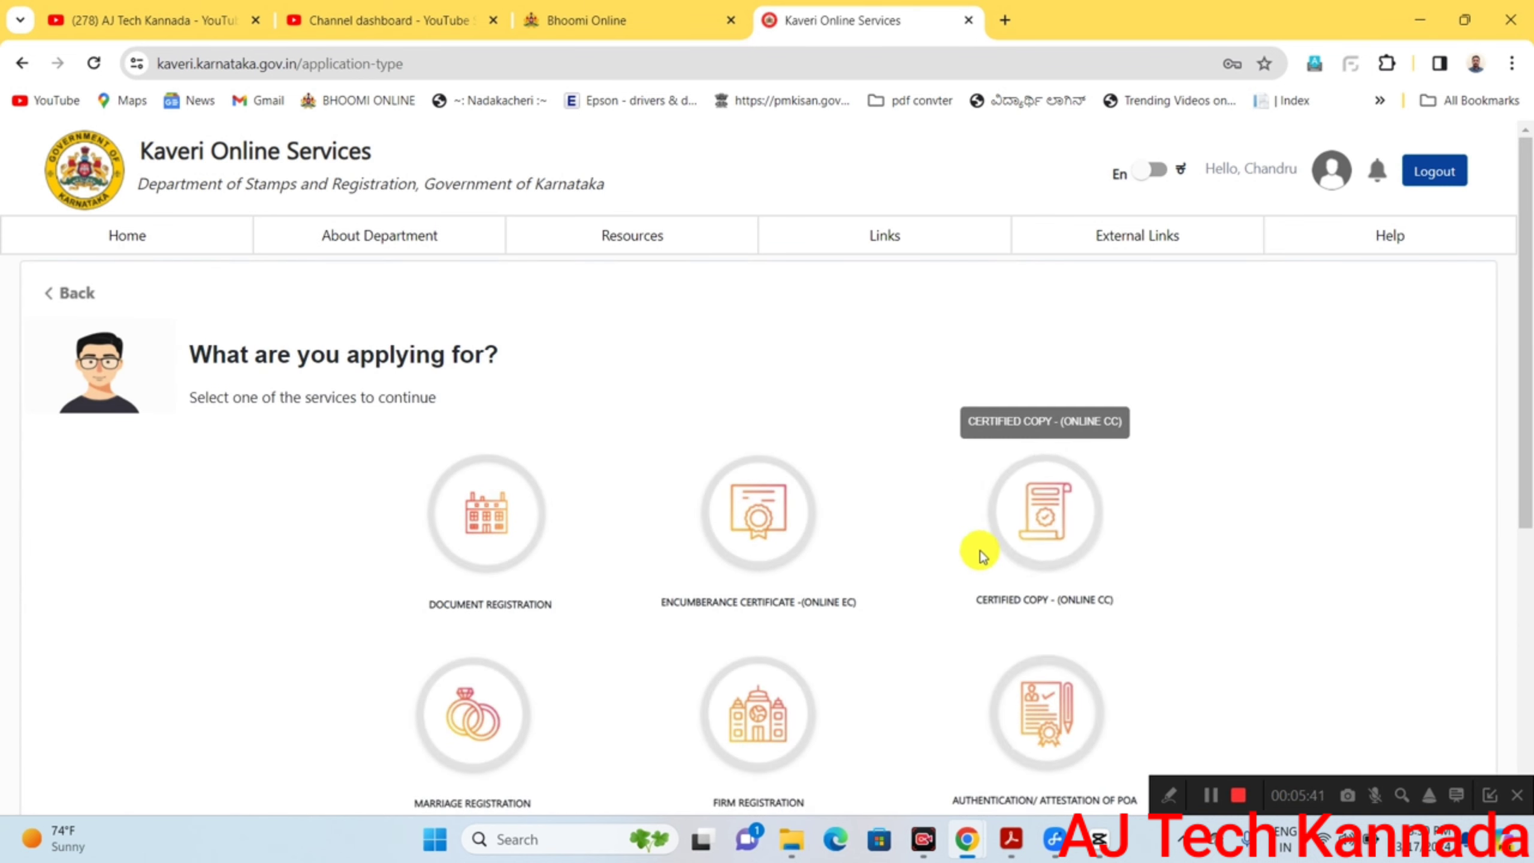
click(1041, 552)
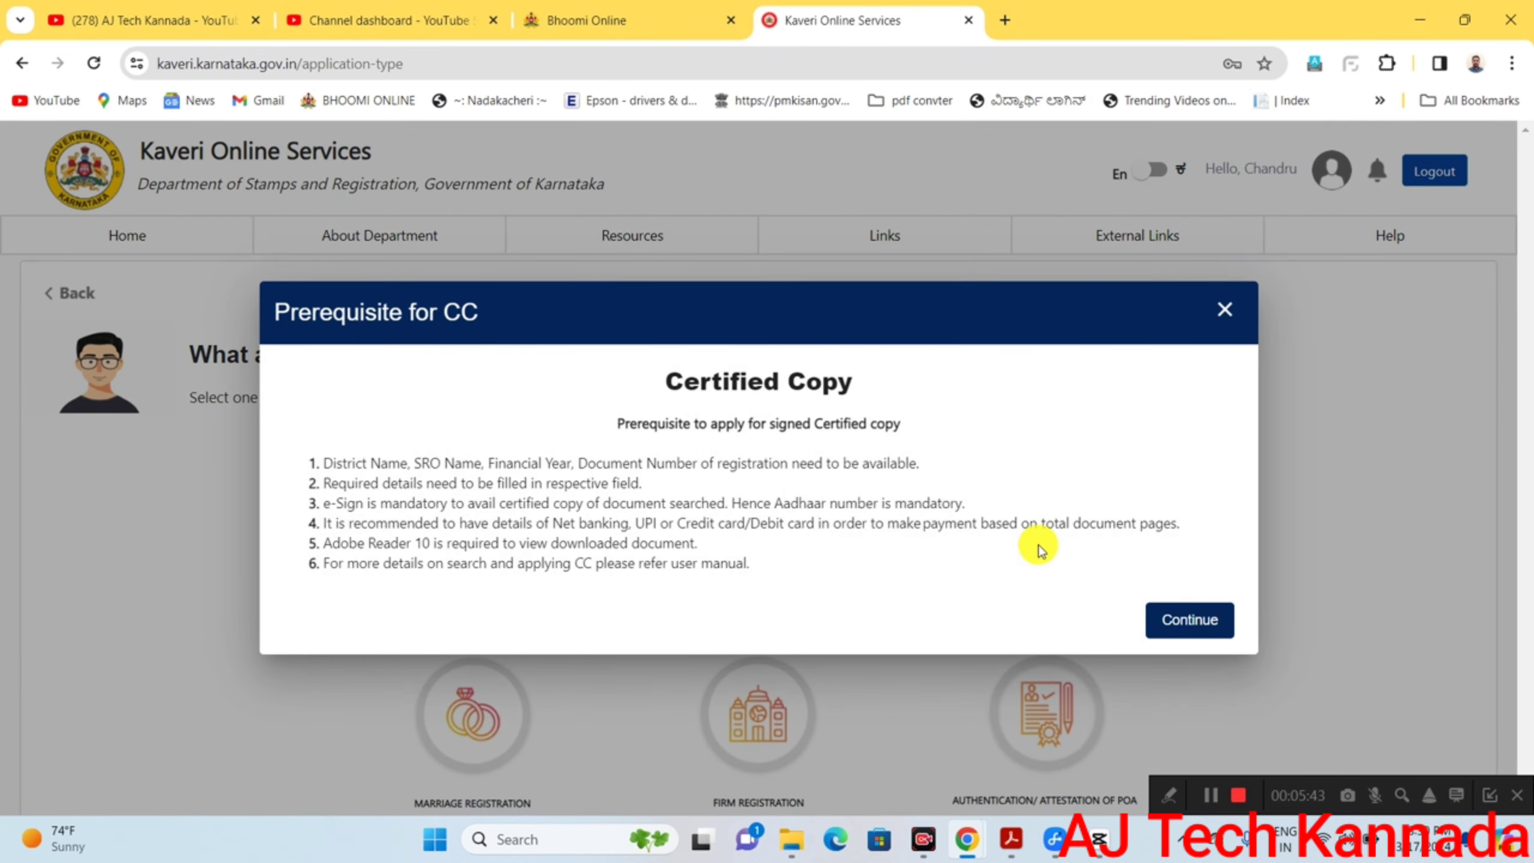
click(1203, 623)
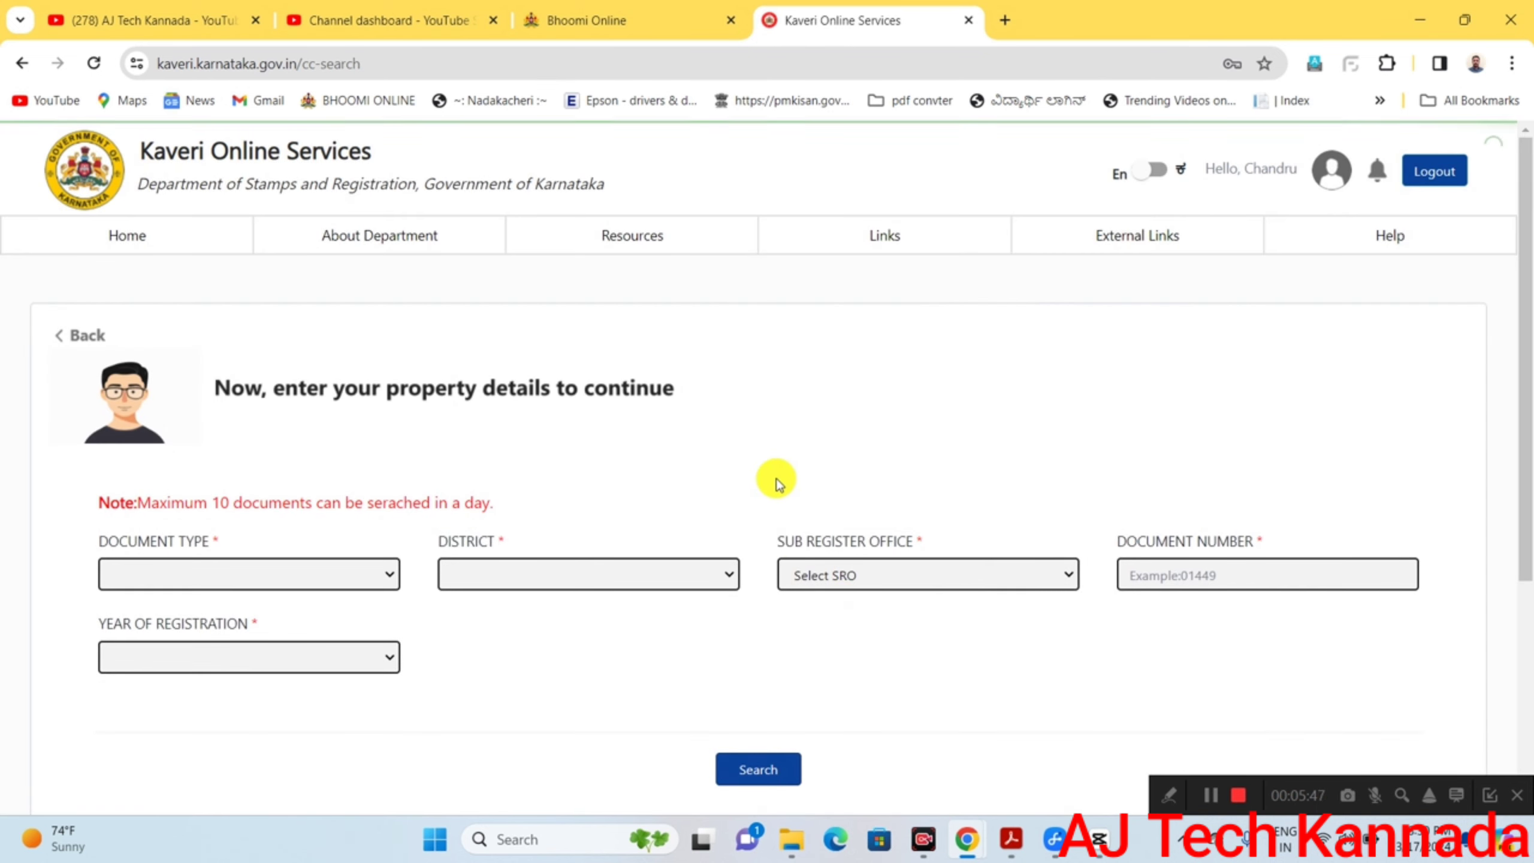
scroll(777, 481, down, 1)
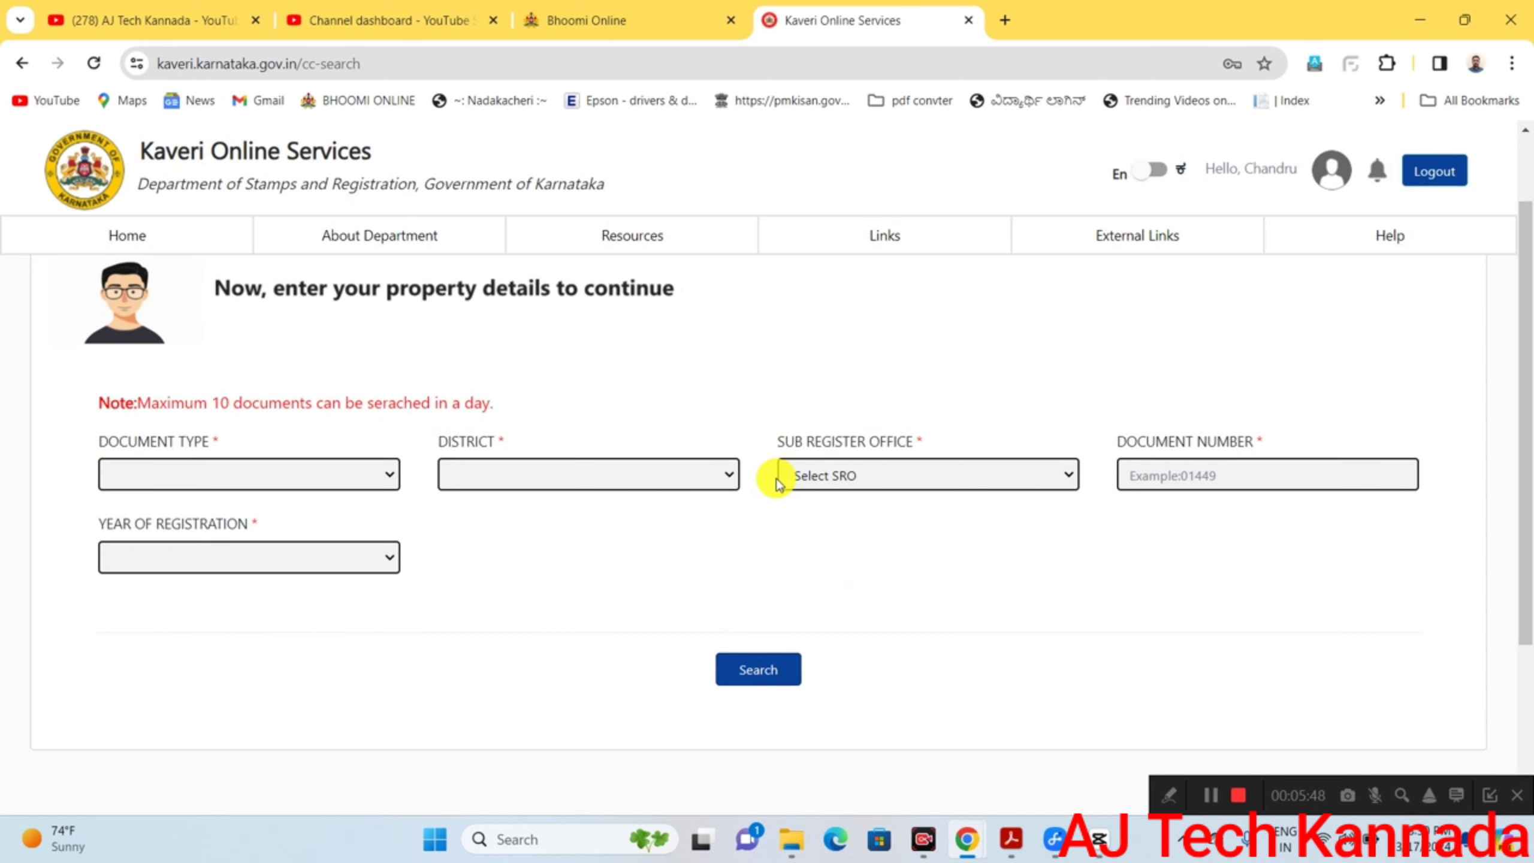
Set document type Document Registration, district Mysore, and the required sub-registrar office
click(286, 478)
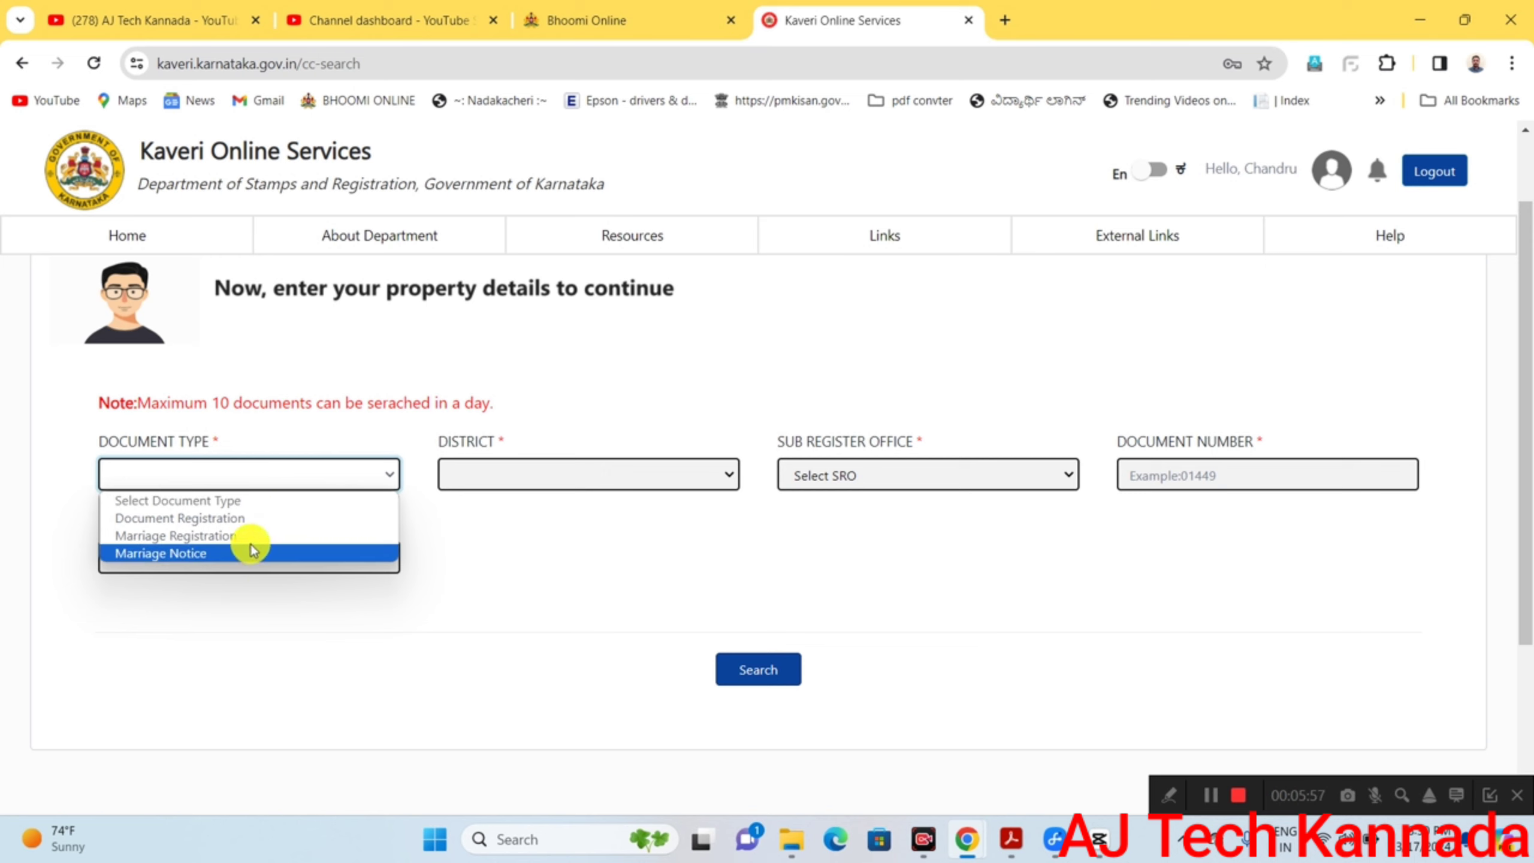
click(259, 520)
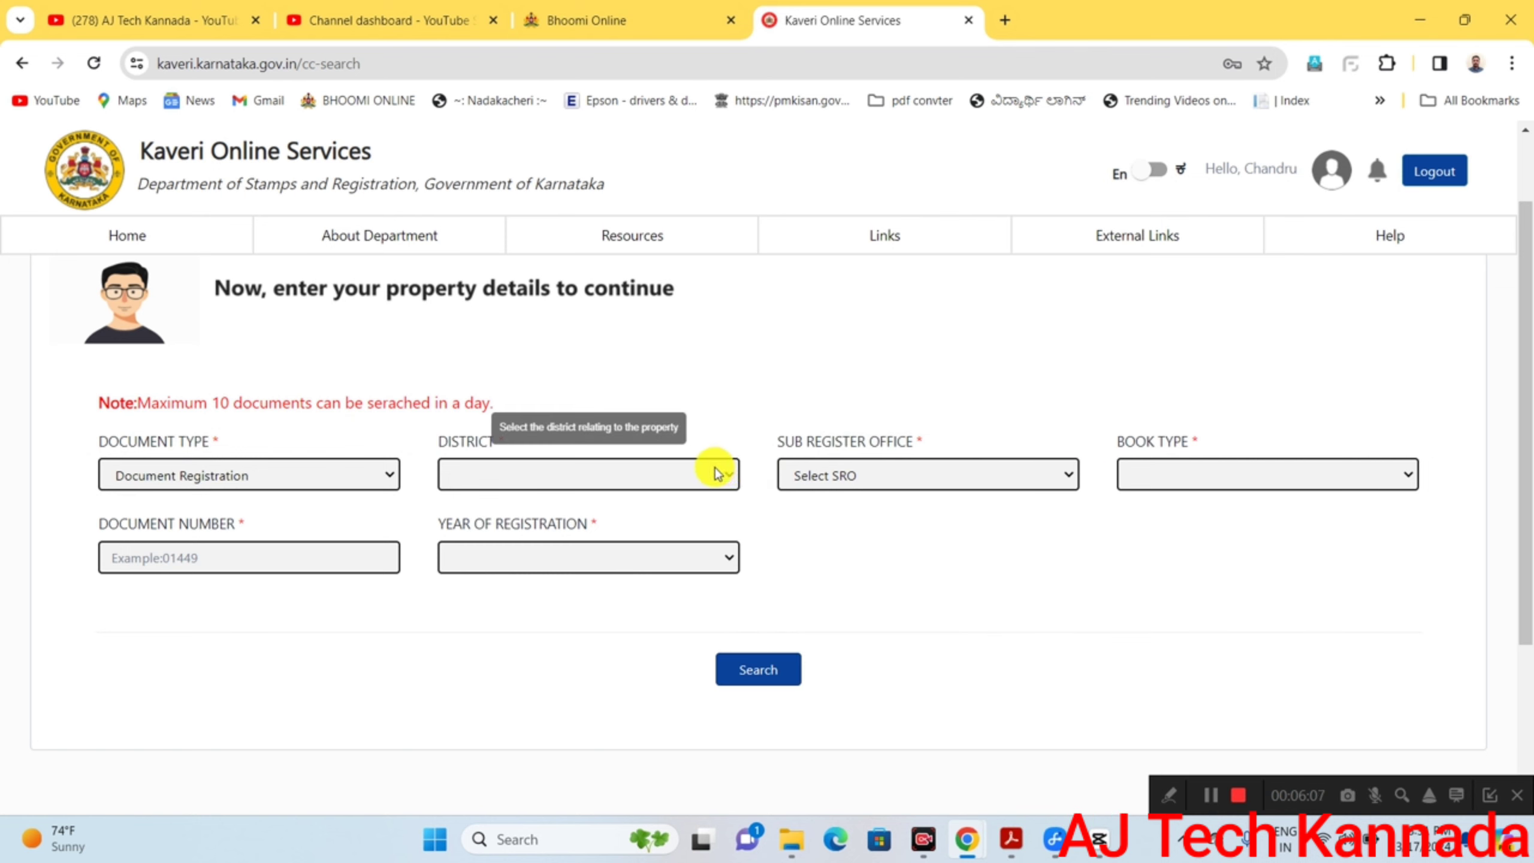
click(732, 473)
scroll(604, 402, down, 2)
scroll(601, 402, down, 2)
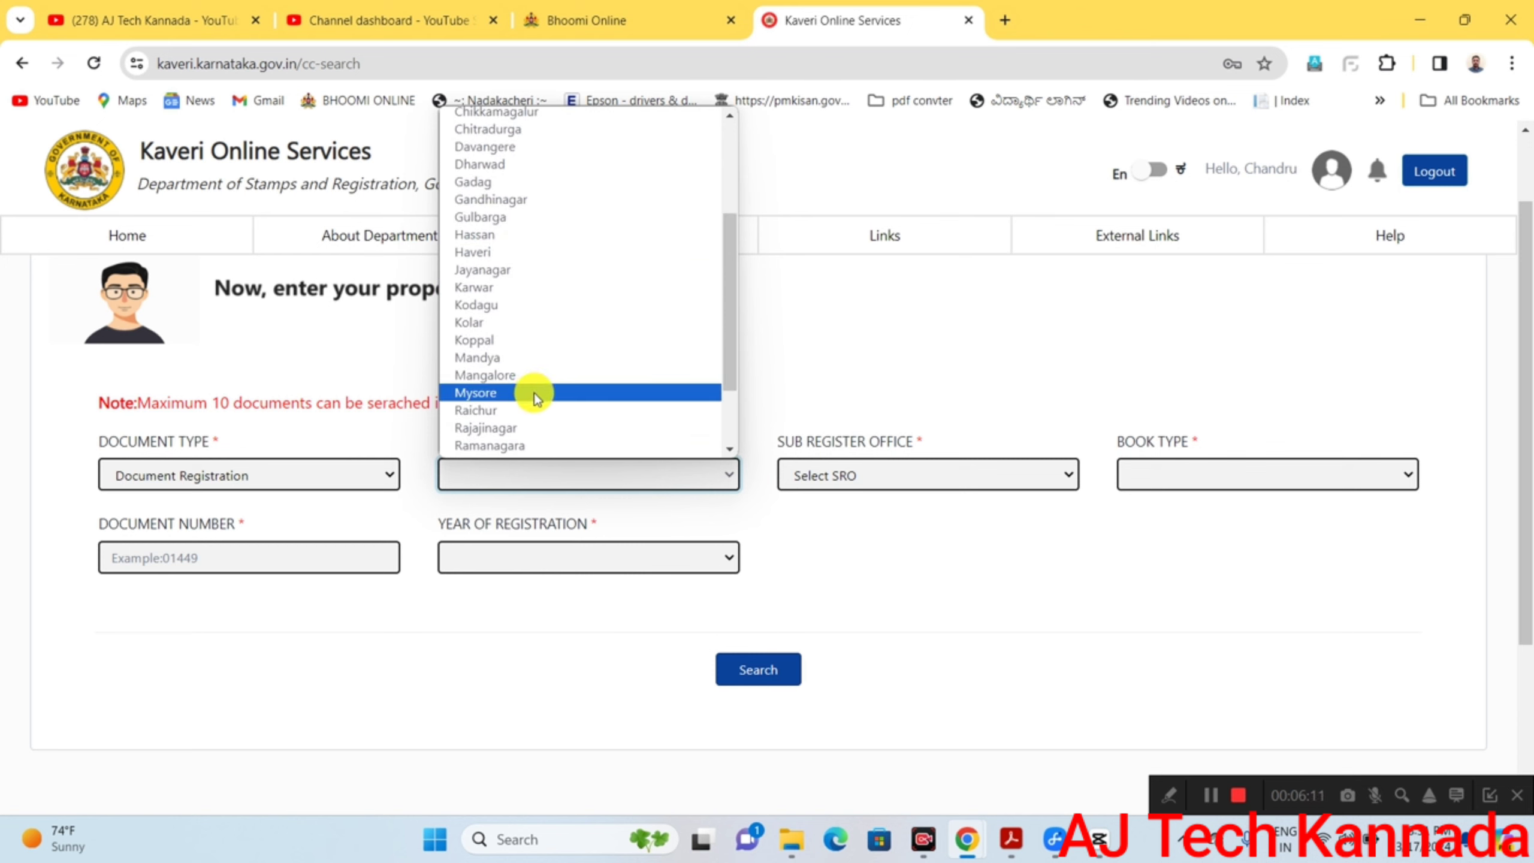
click(531, 393)
click(867, 474)
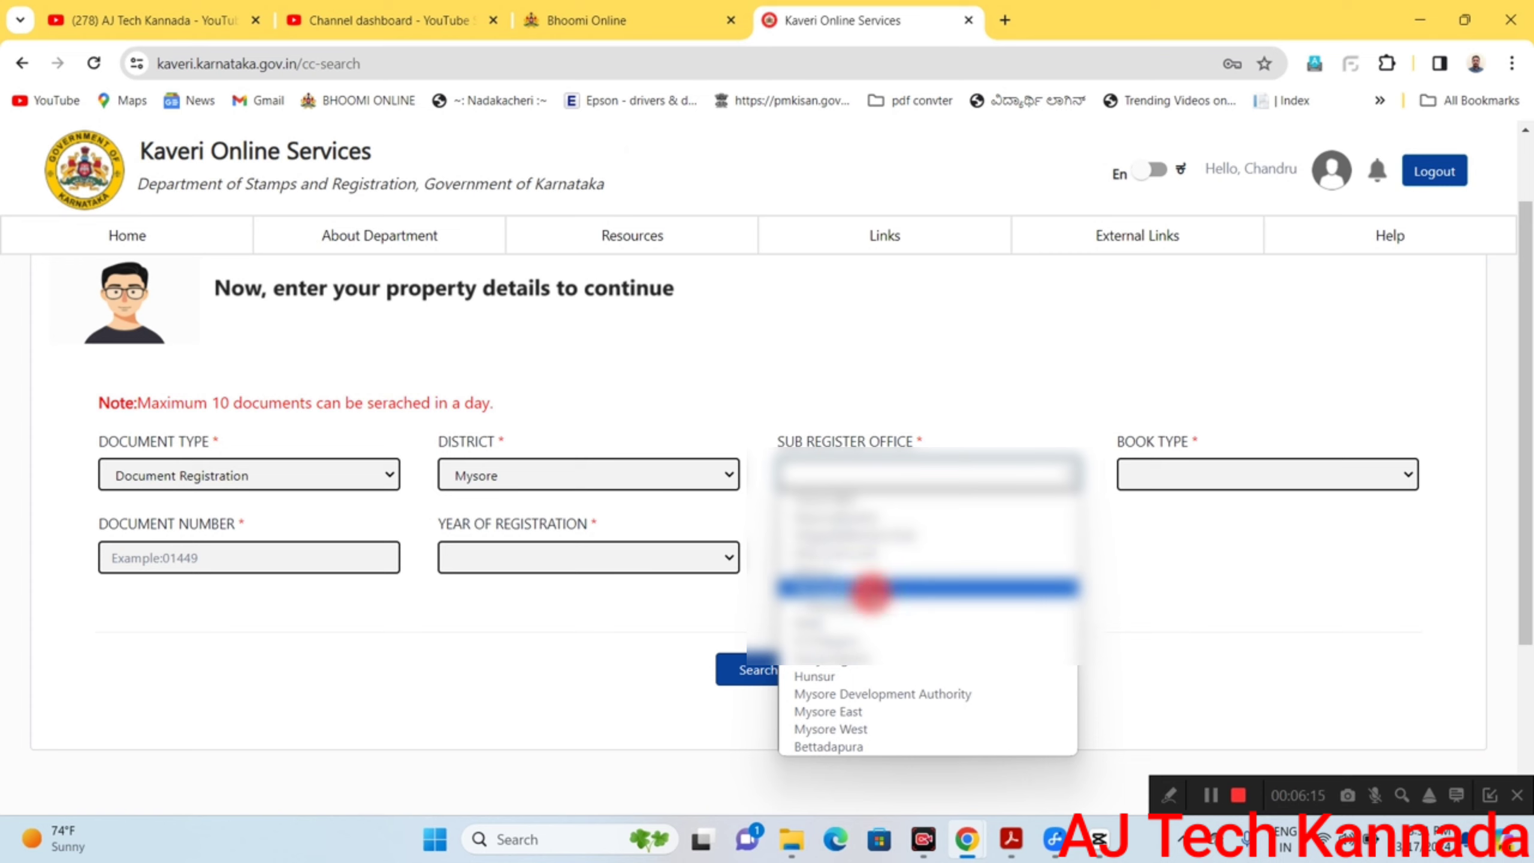
click(869, 587)
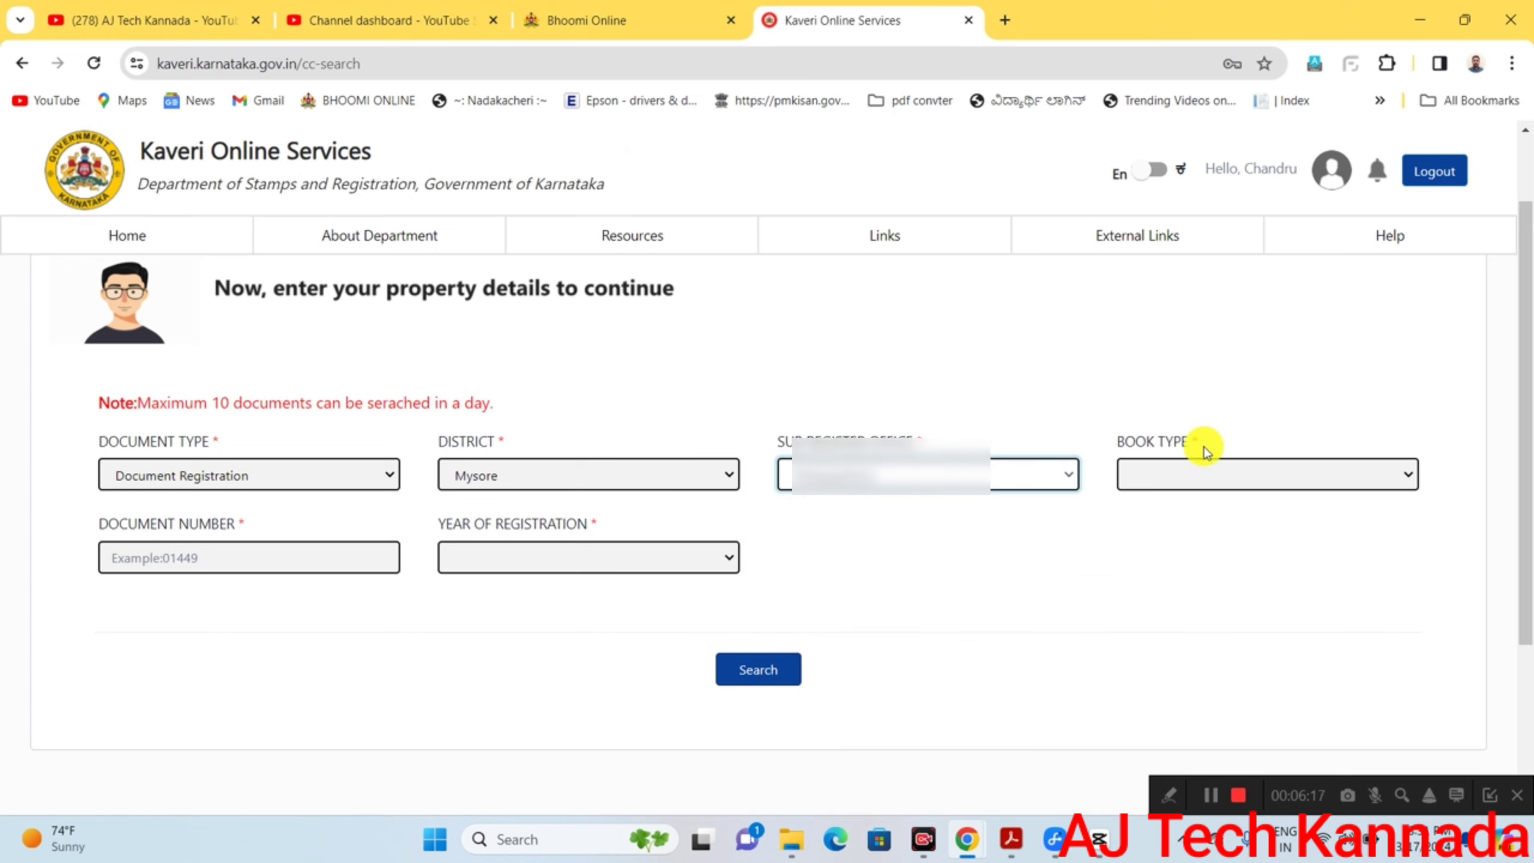
click(1188, 475)
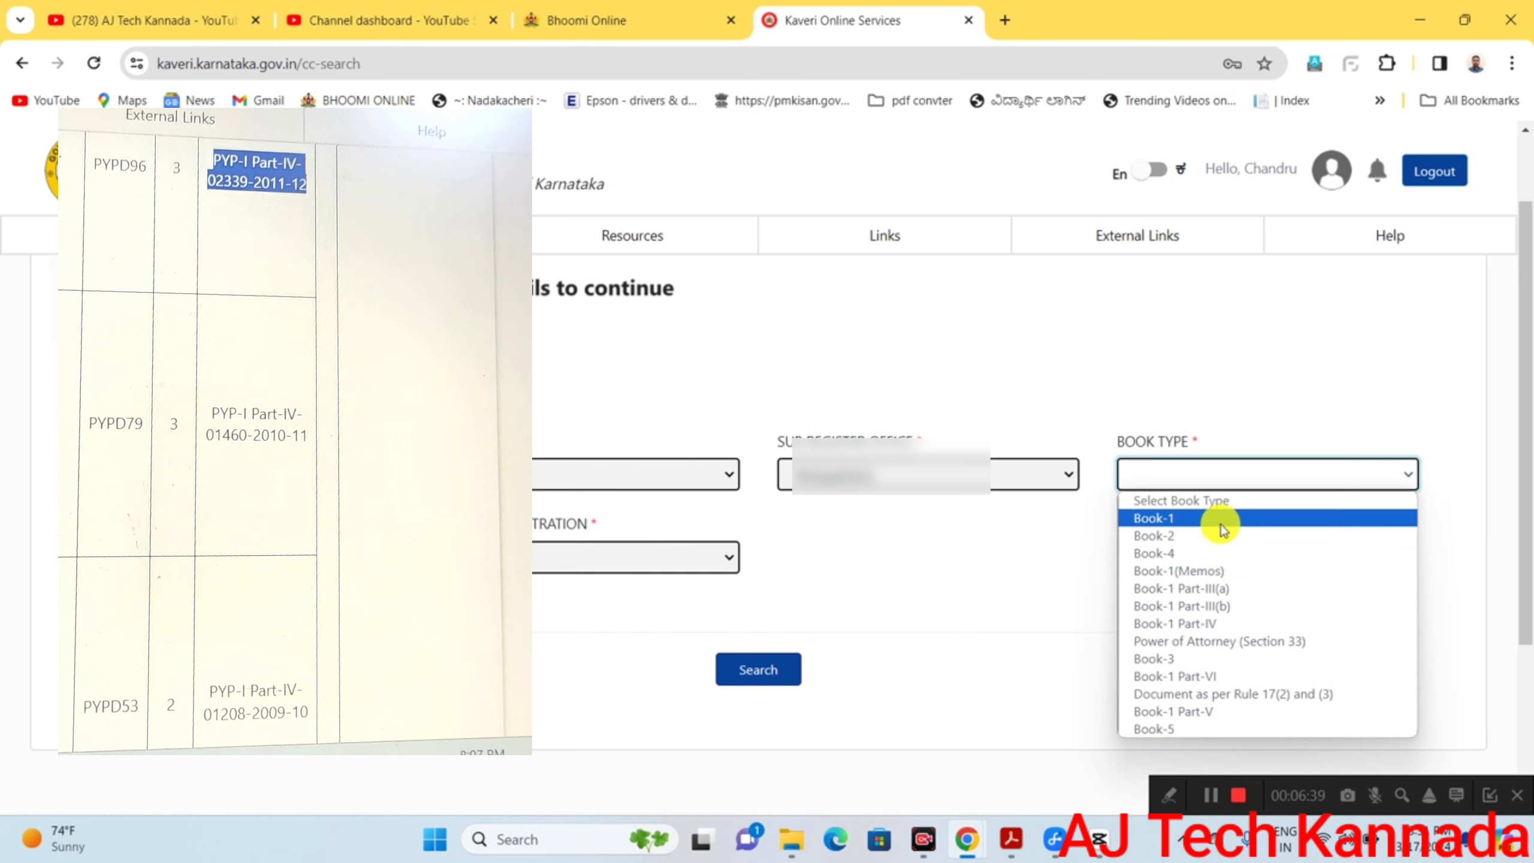
click(1229, 623)
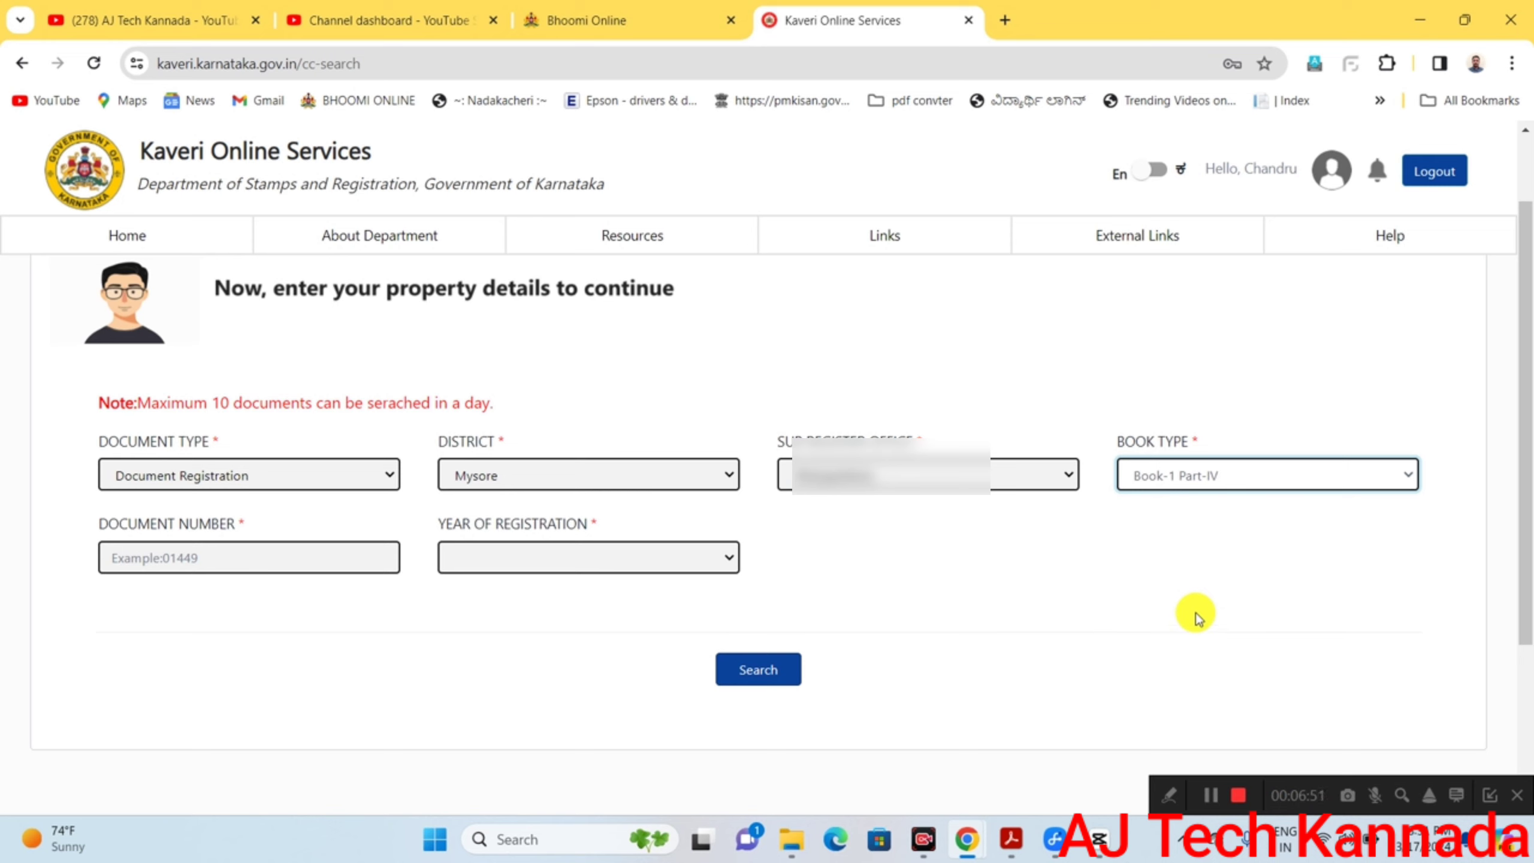
click(346, 556)
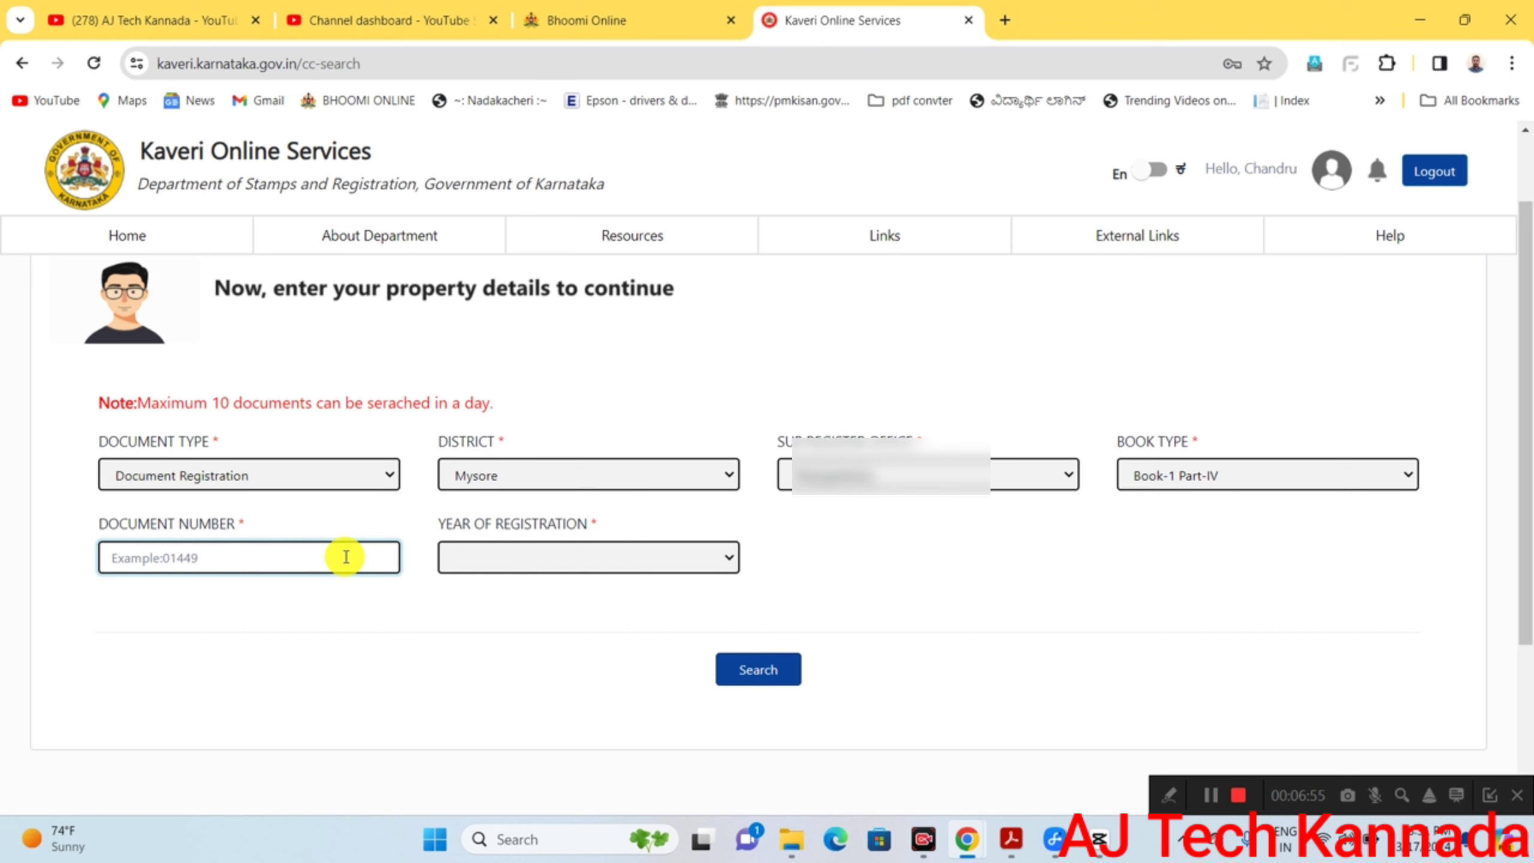
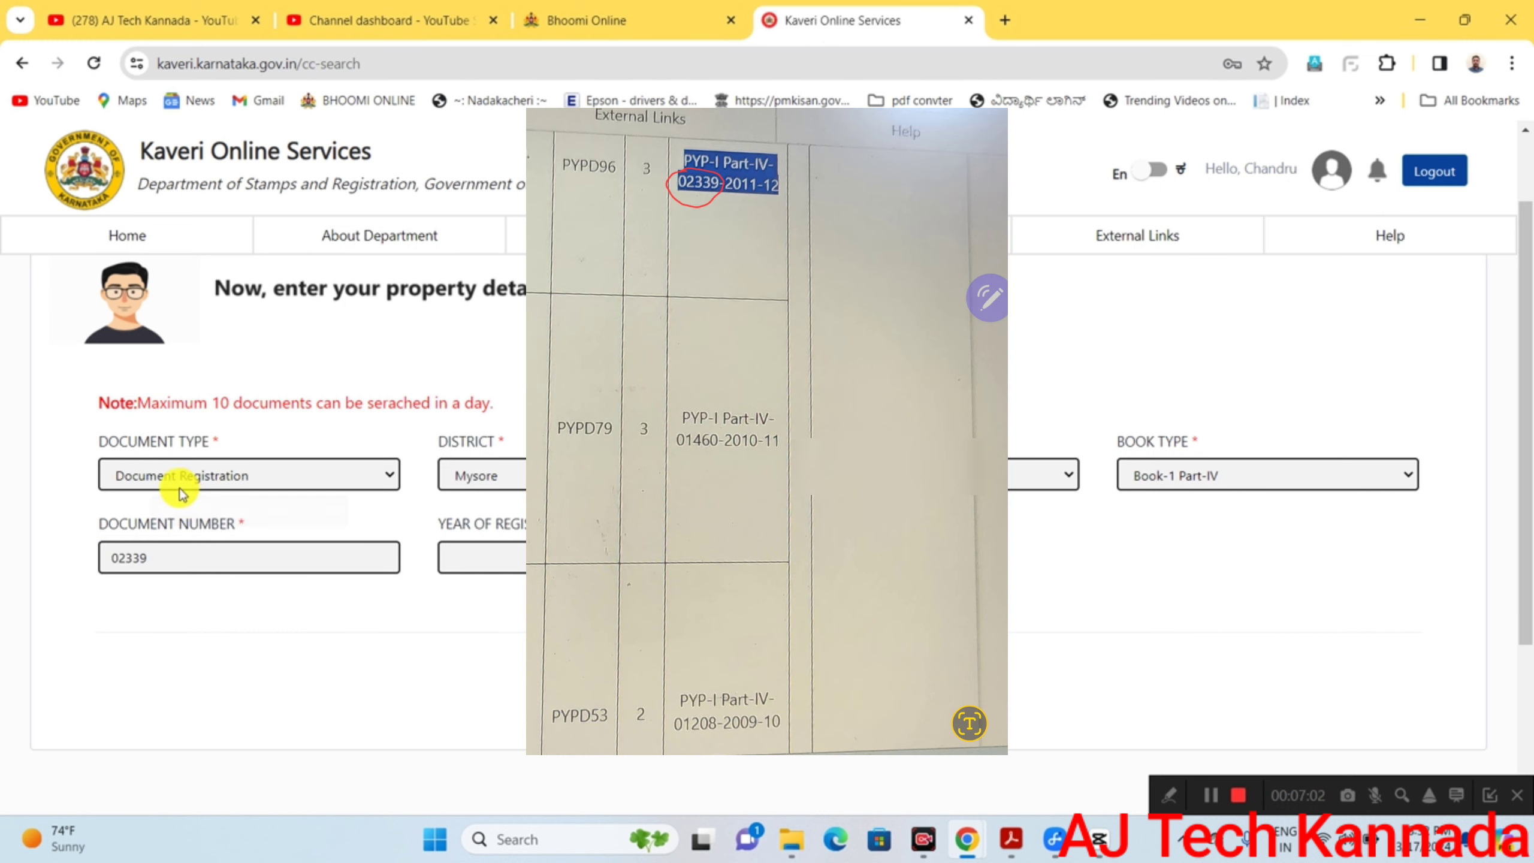
click(498, 555)
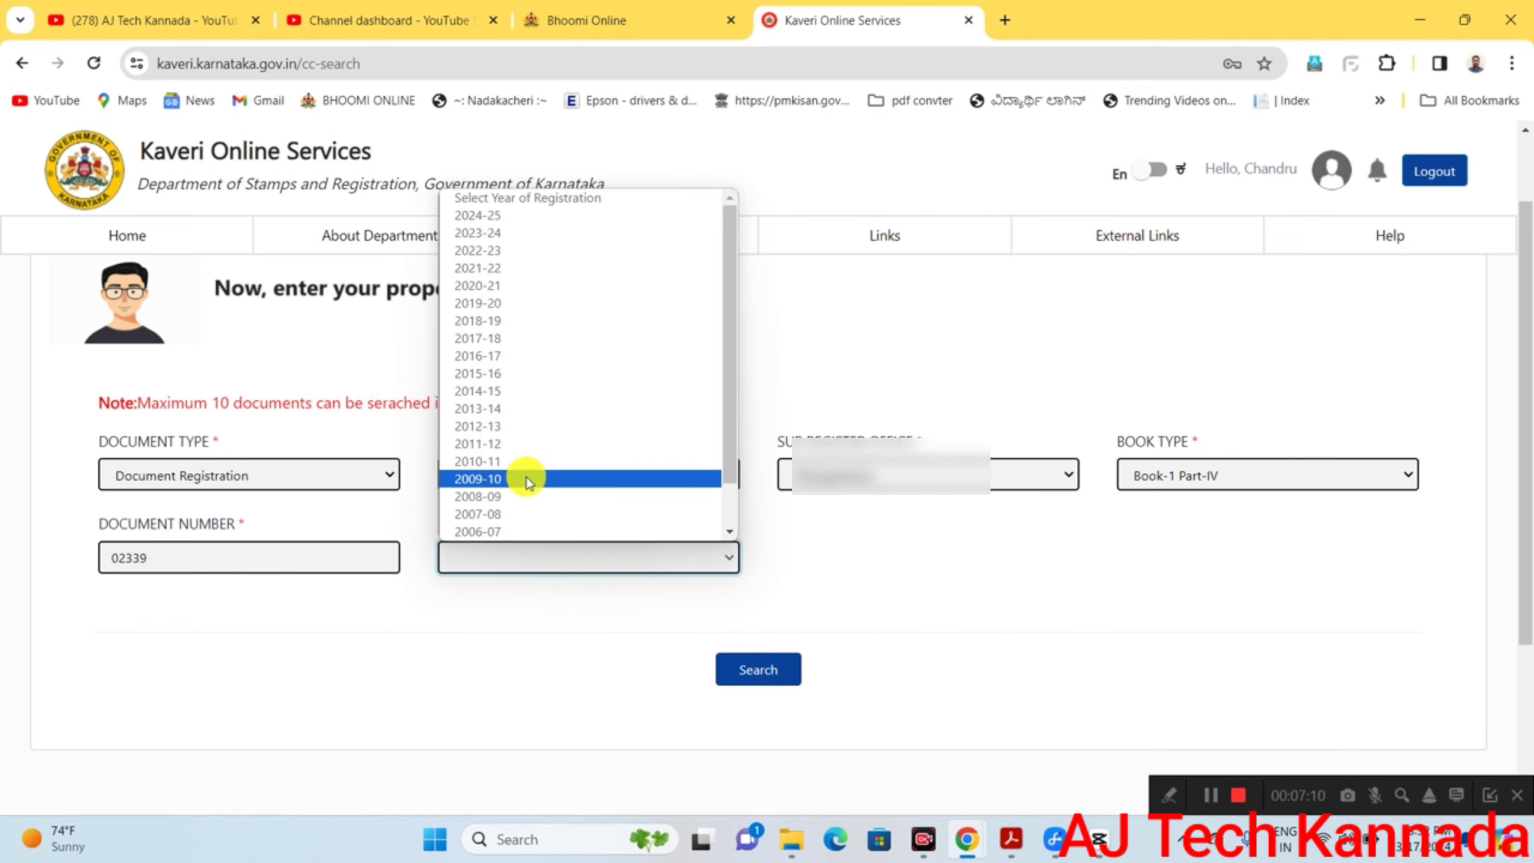
click(512, 443)
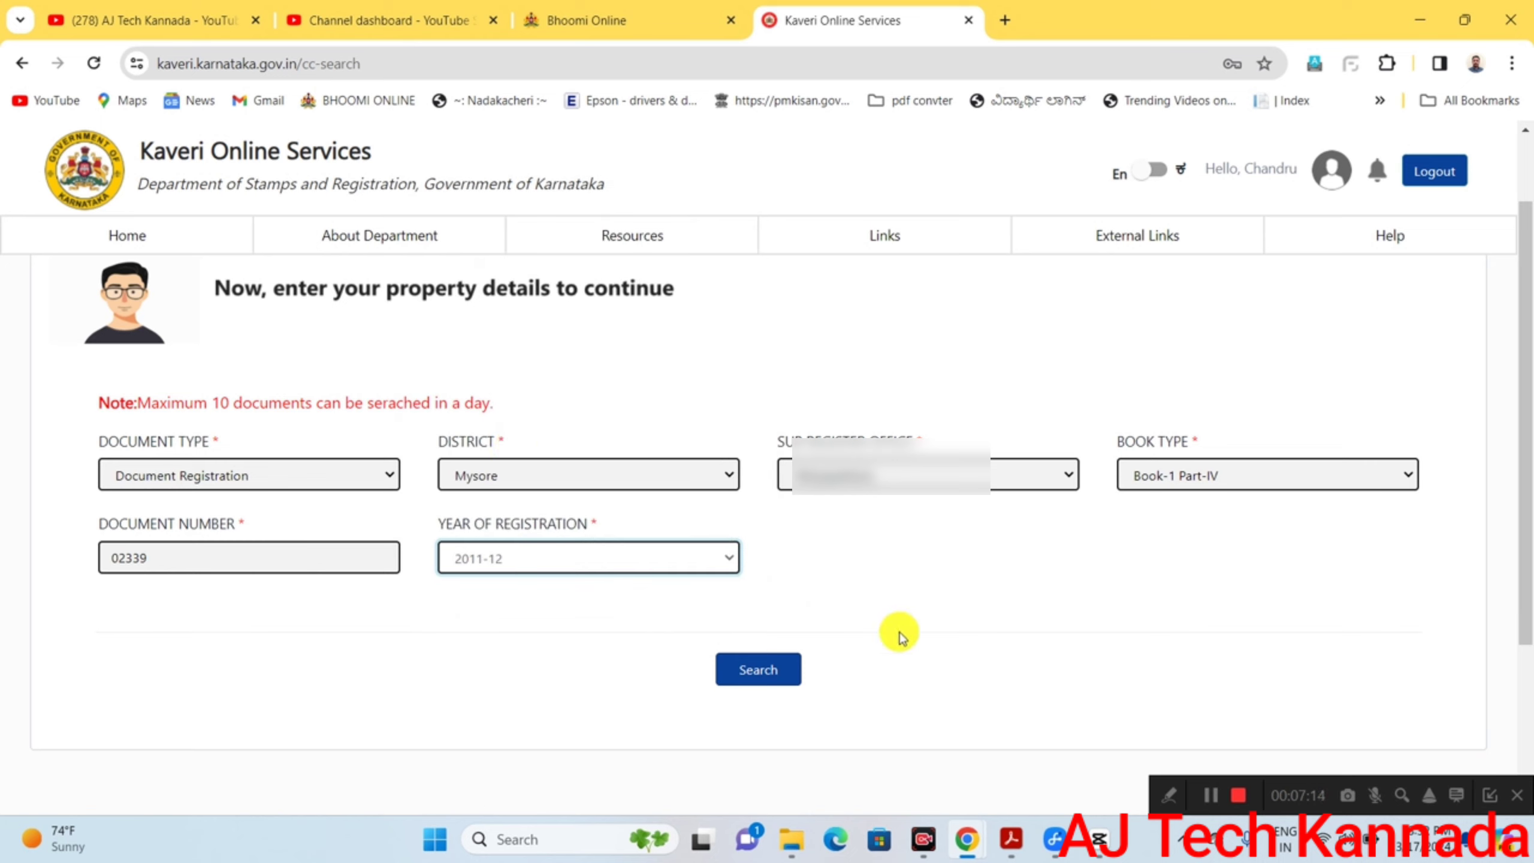
click(762, 671)
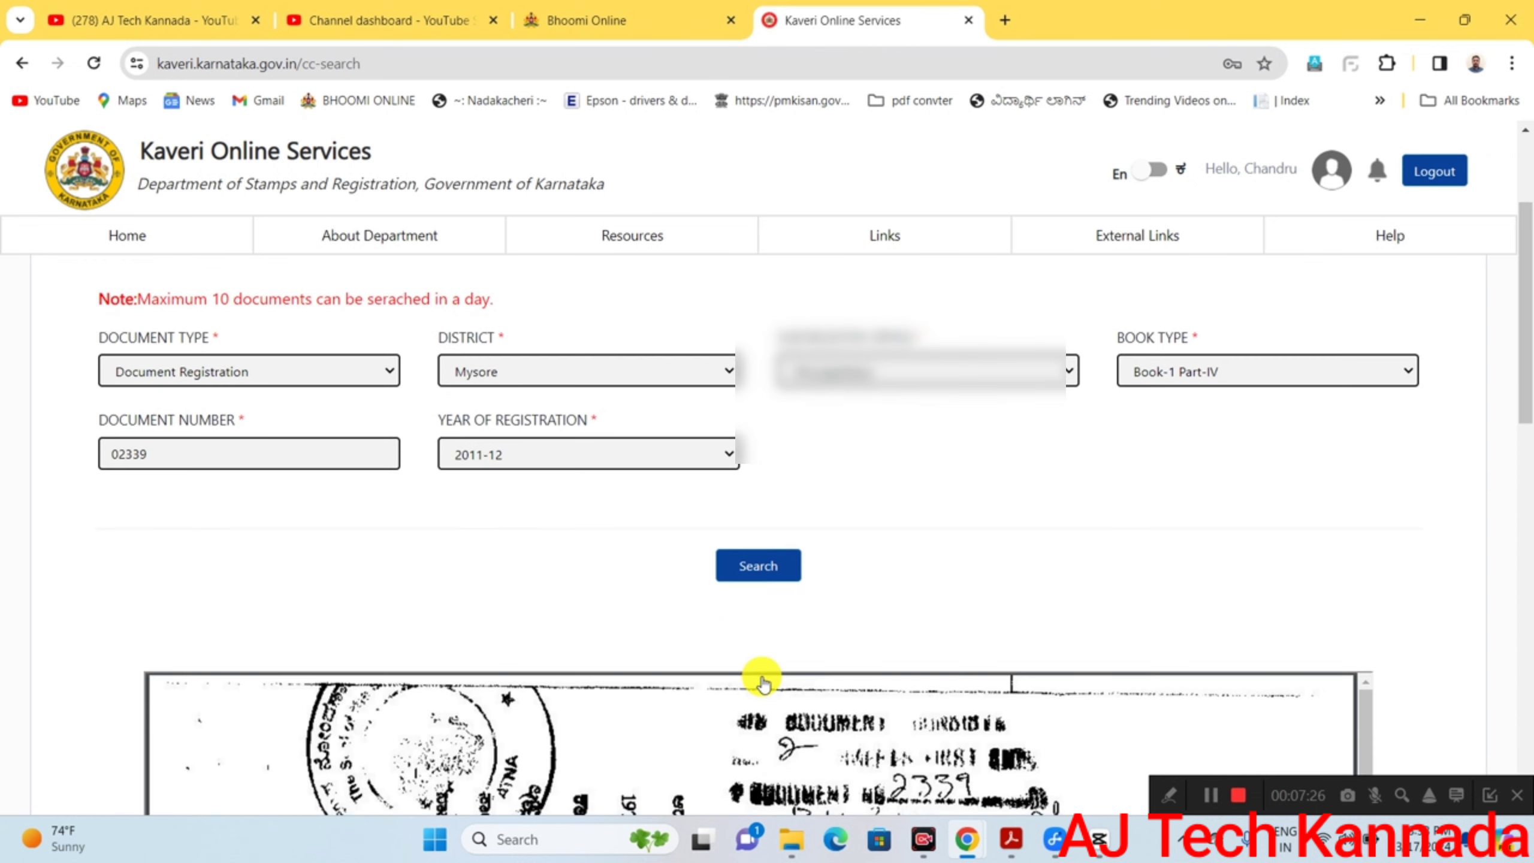
right_click(764, 682)
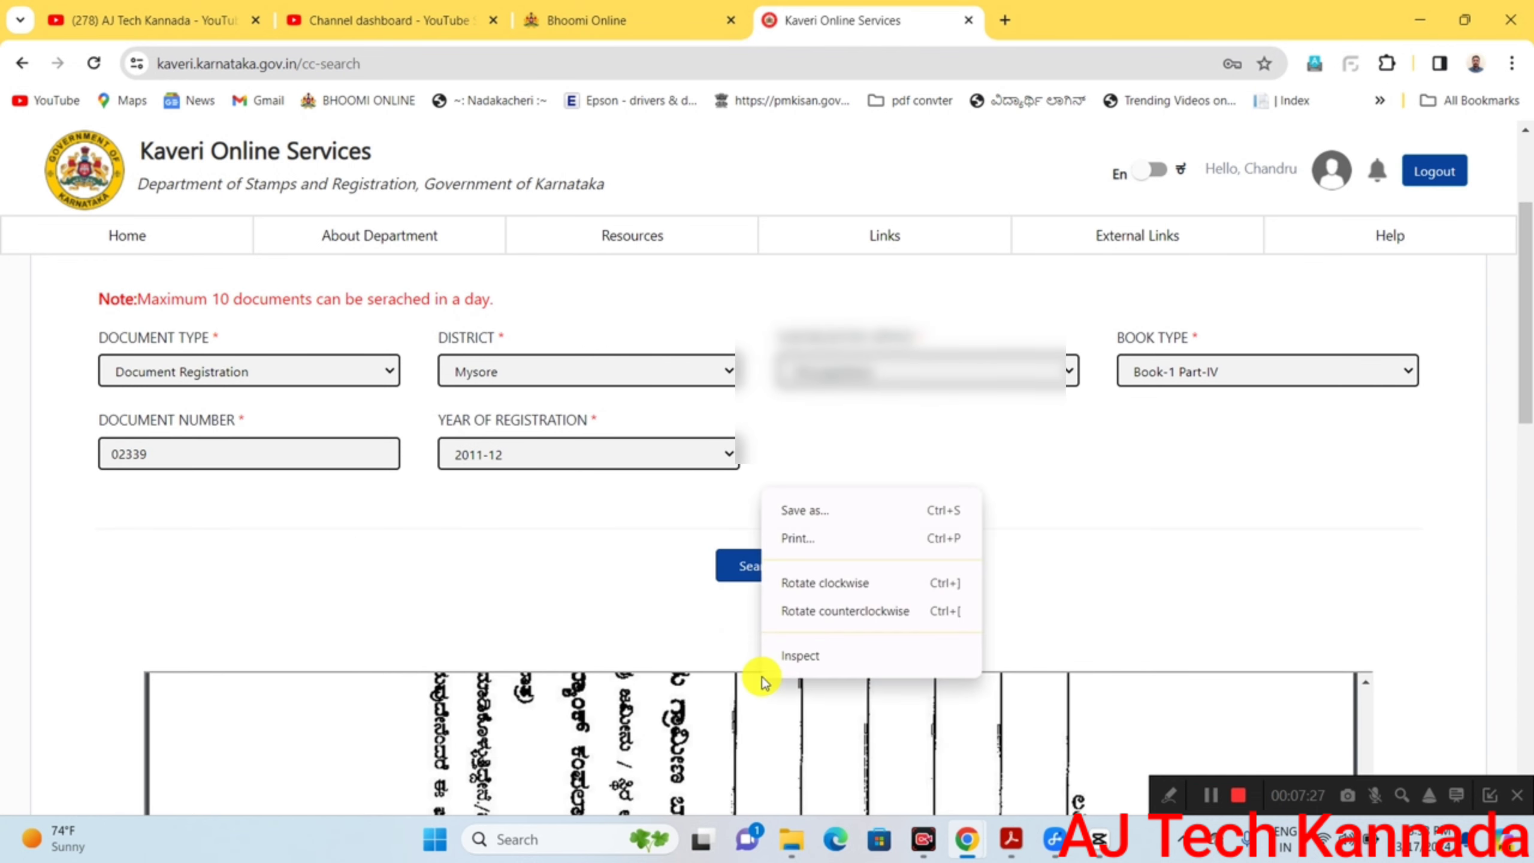
click(1094, 514)
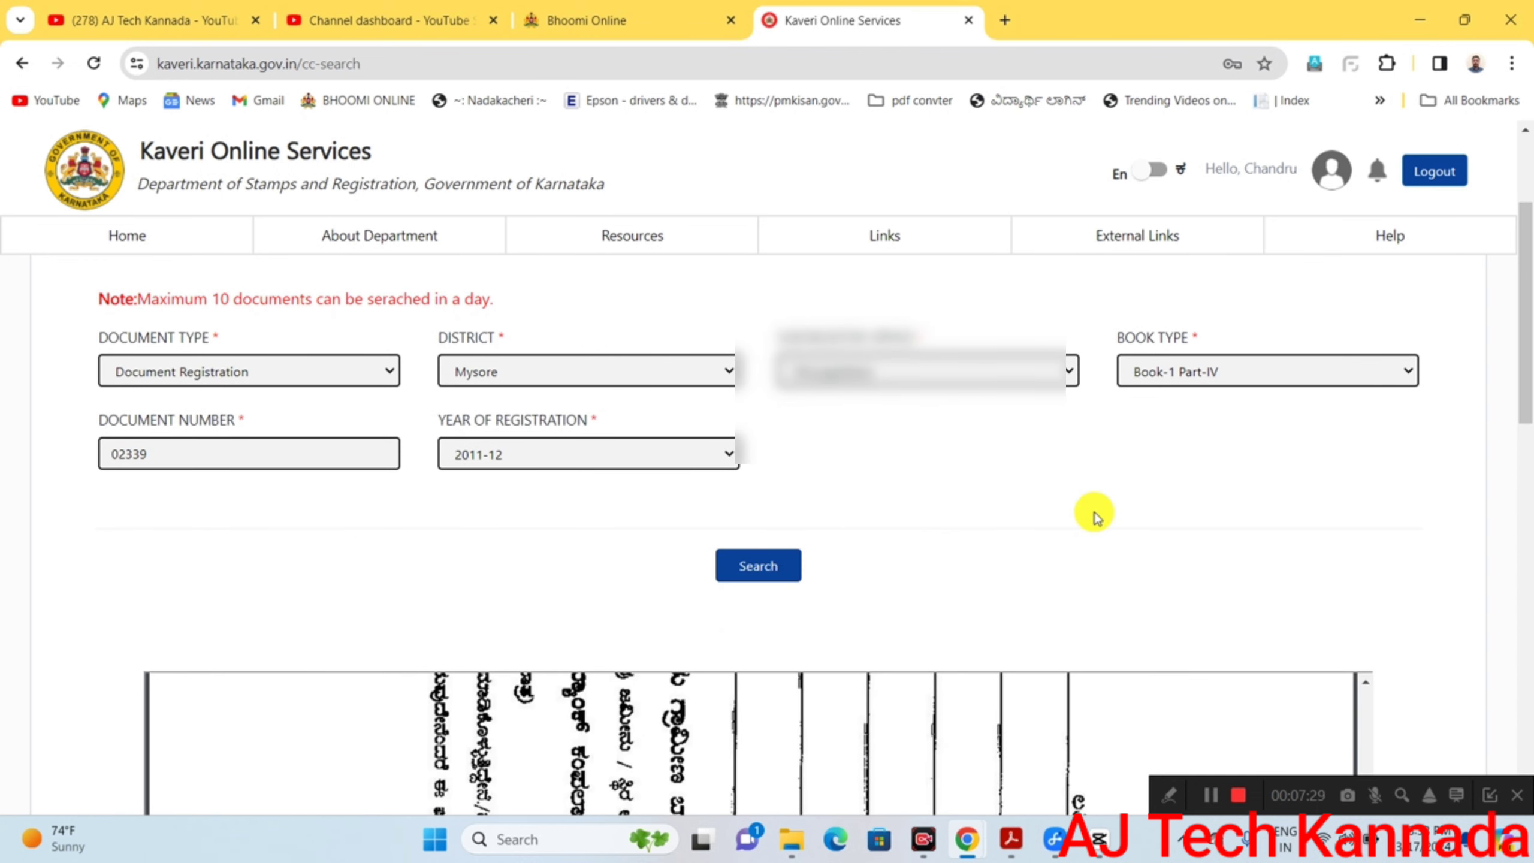
scroll(1097, 516, down, 4)
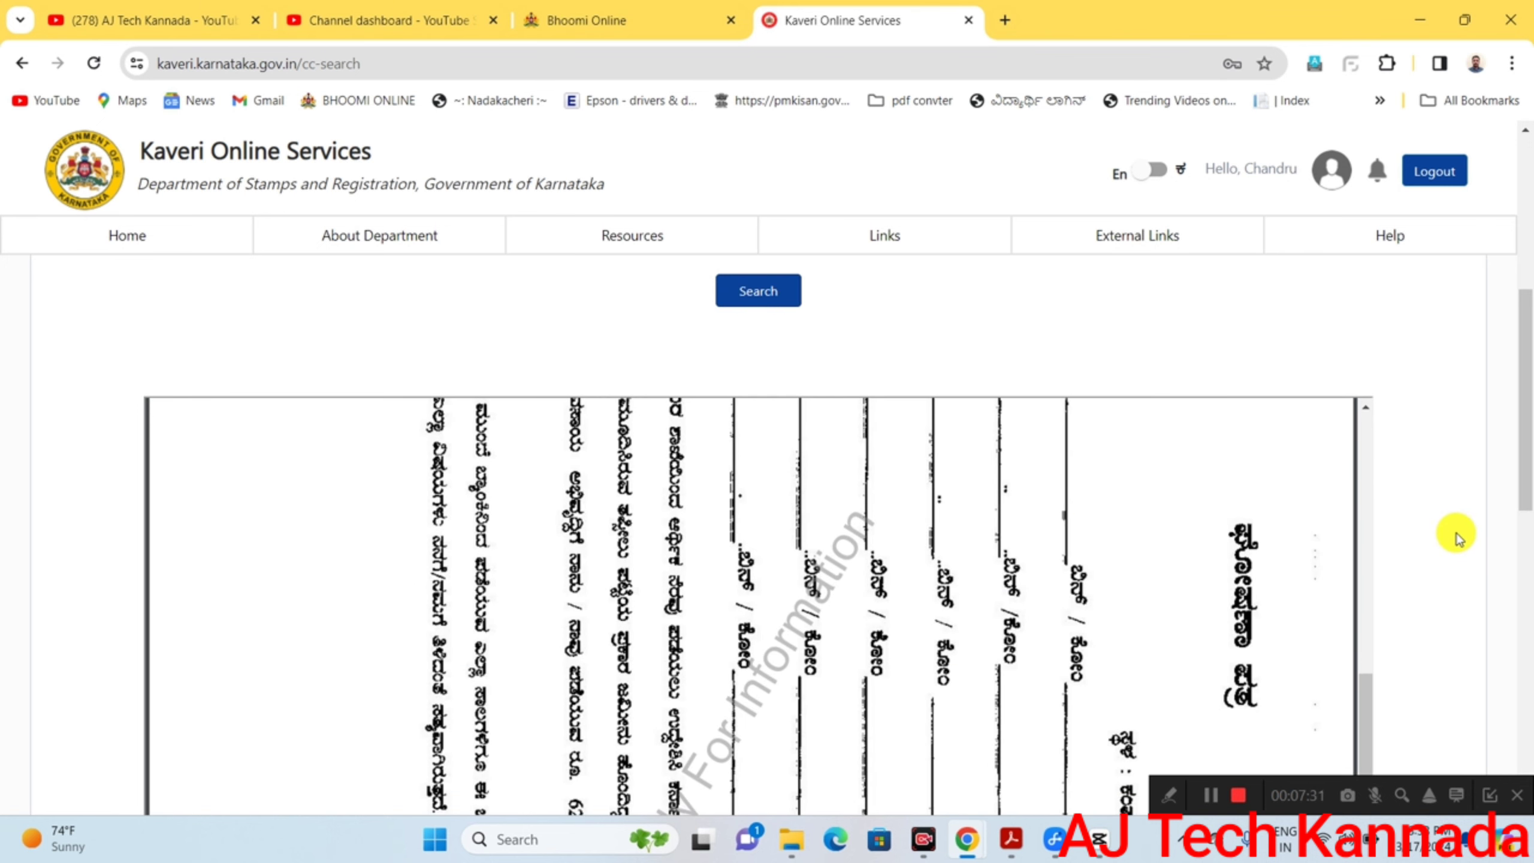
scroll(1456, 535, down, 3)
scroll(1456, 535, down, 6)
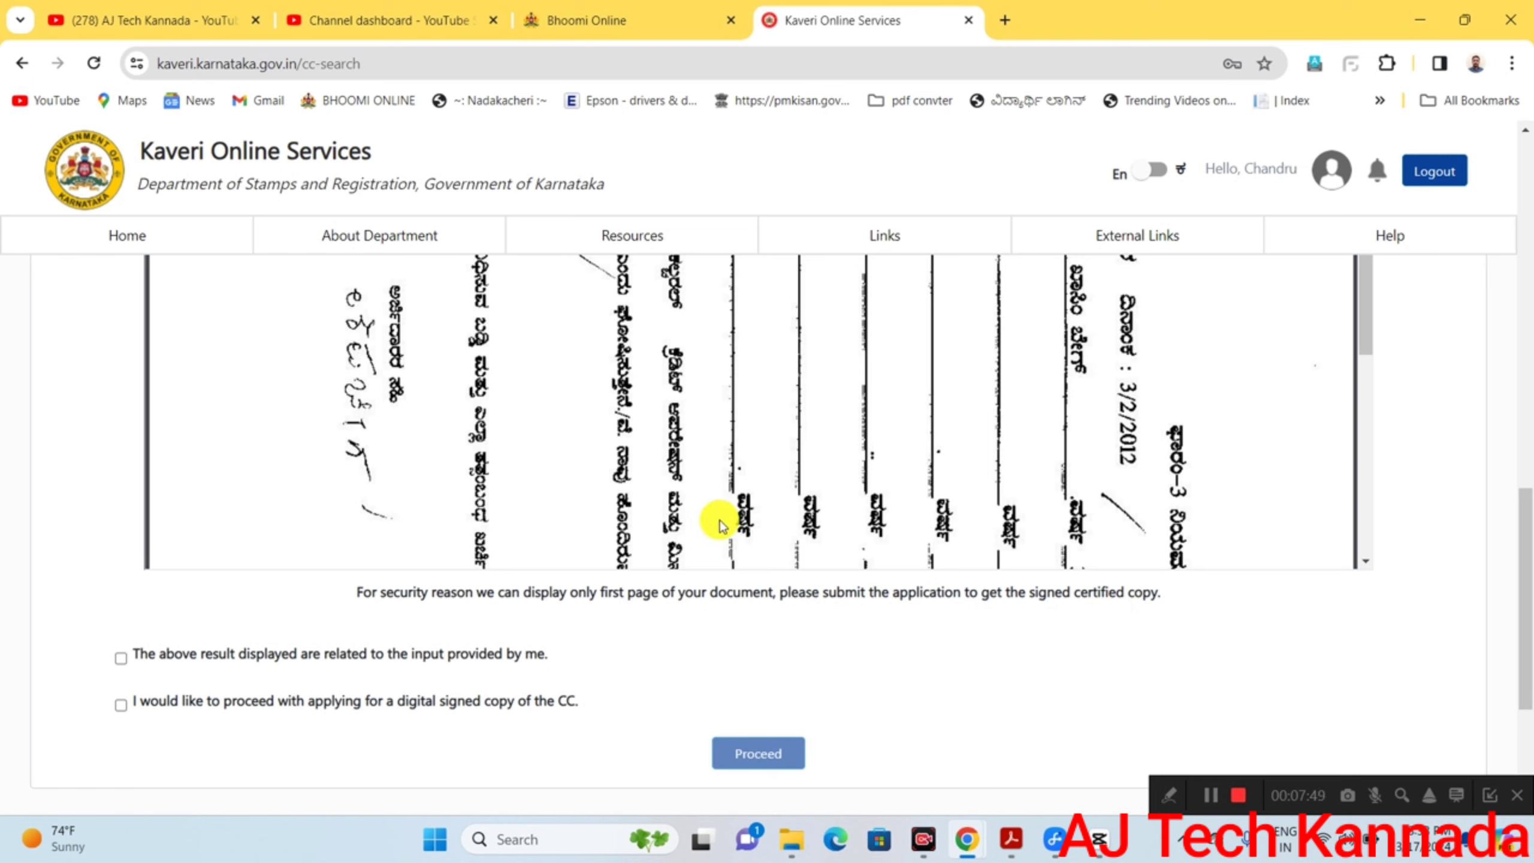
scroll(720, 520, up, 3)
scroll(720, 523, down, 3)
scroll(720, 524, up, 1)
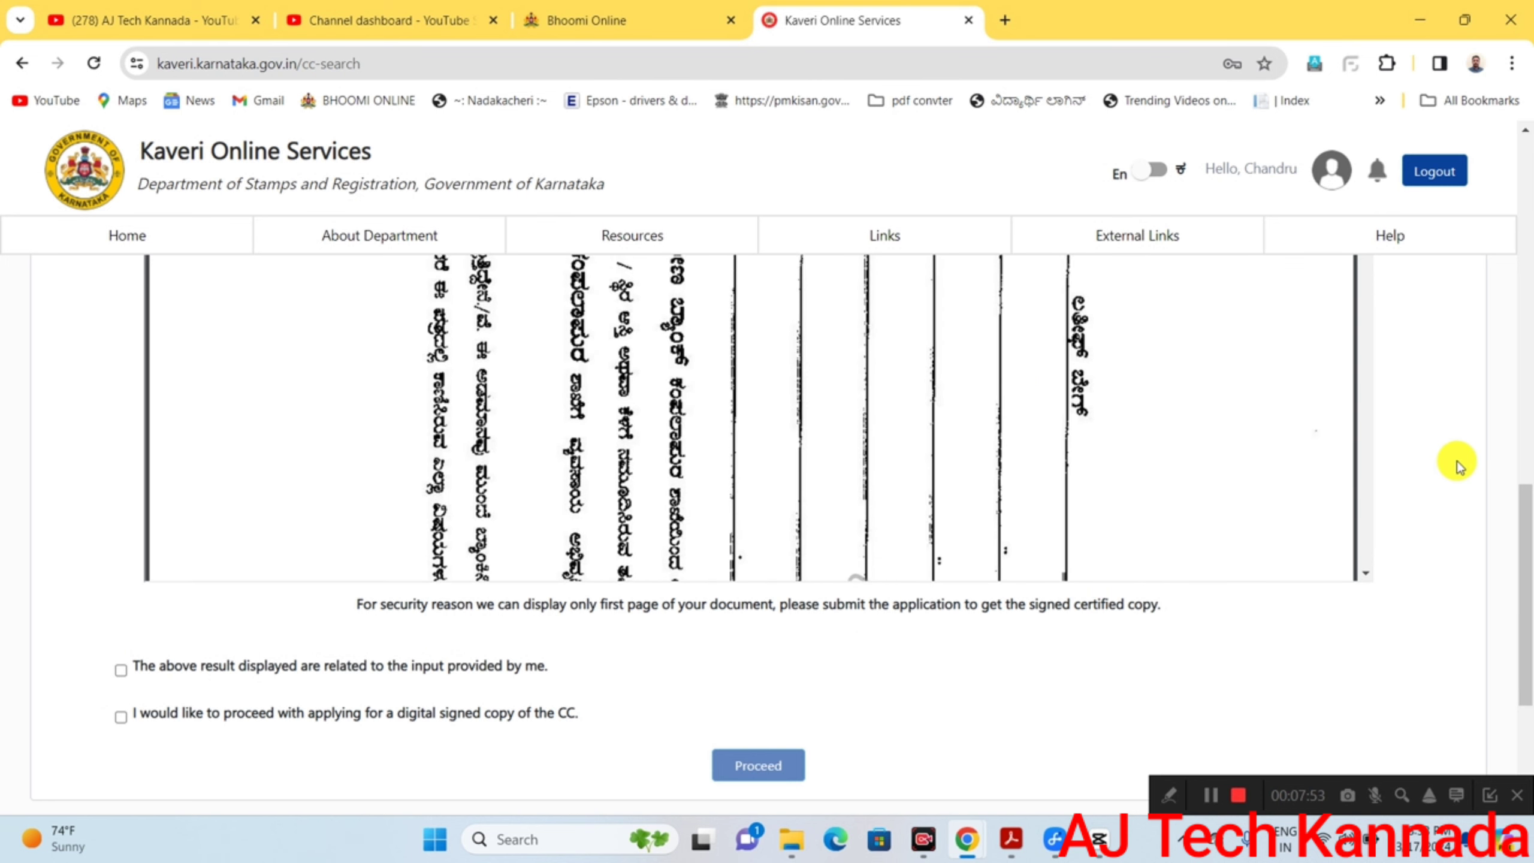
scroll(1450, 464, up, 5)
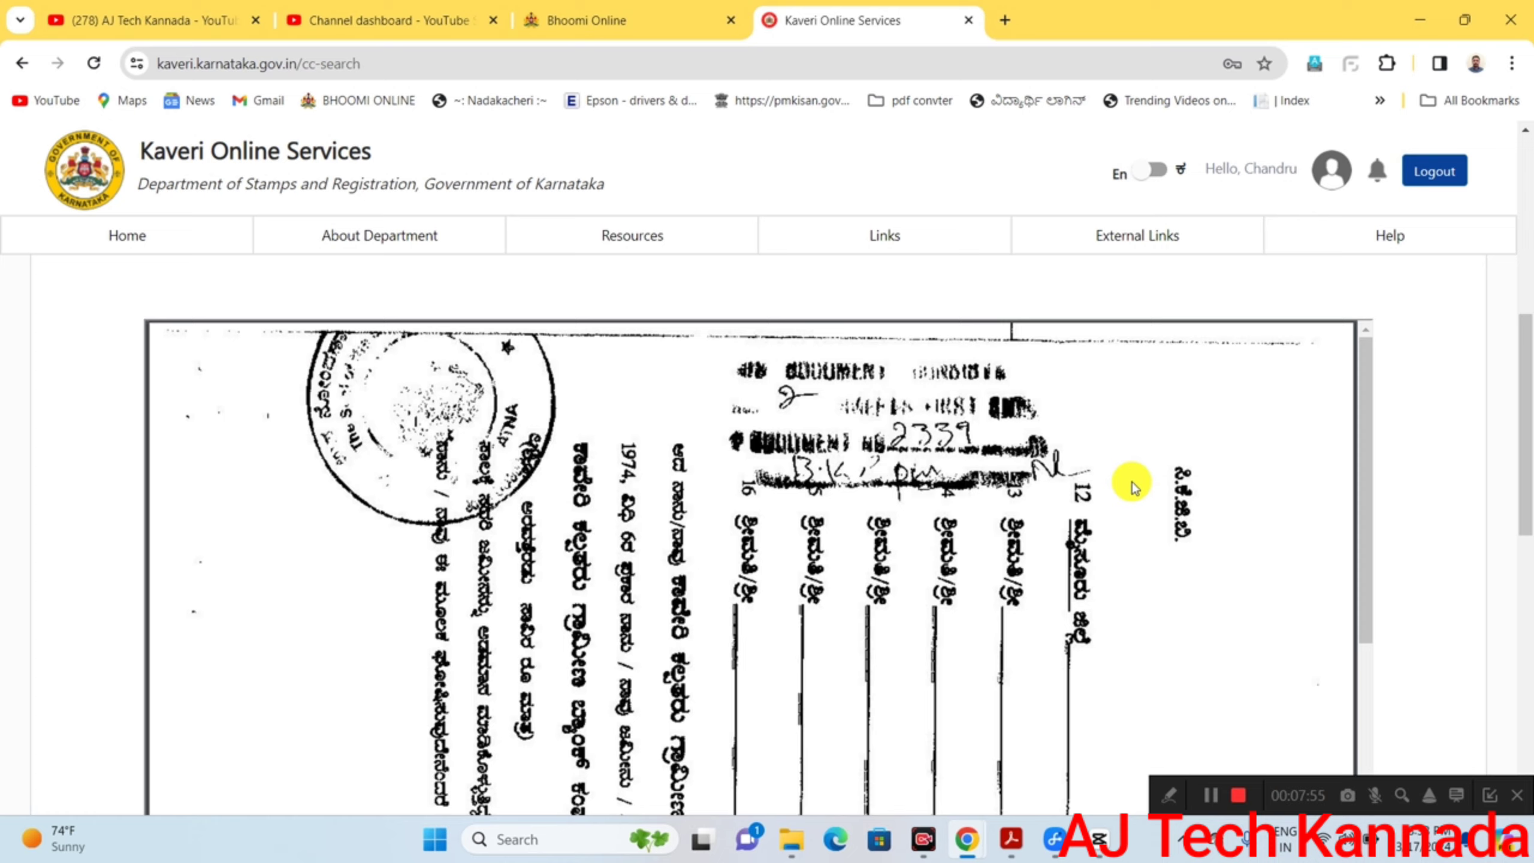
scroll(1130, 482, down, 5)
scroll(1131, 482, down, 6)
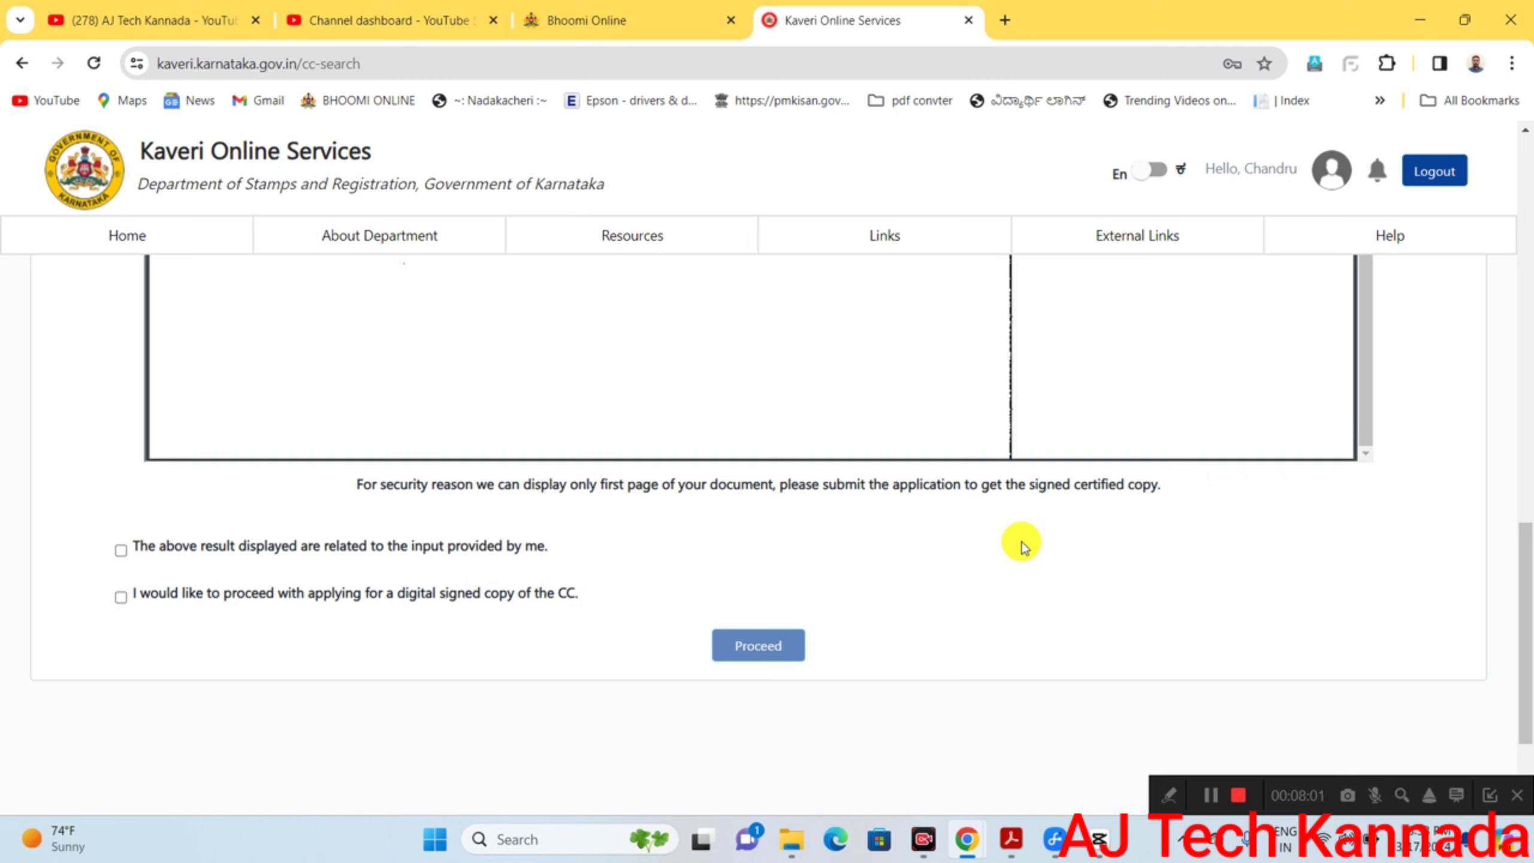
Confirm the details match, agree to a digitally signed copy, and submit to reach the ₹80.00 payment summary
click(121, 551)
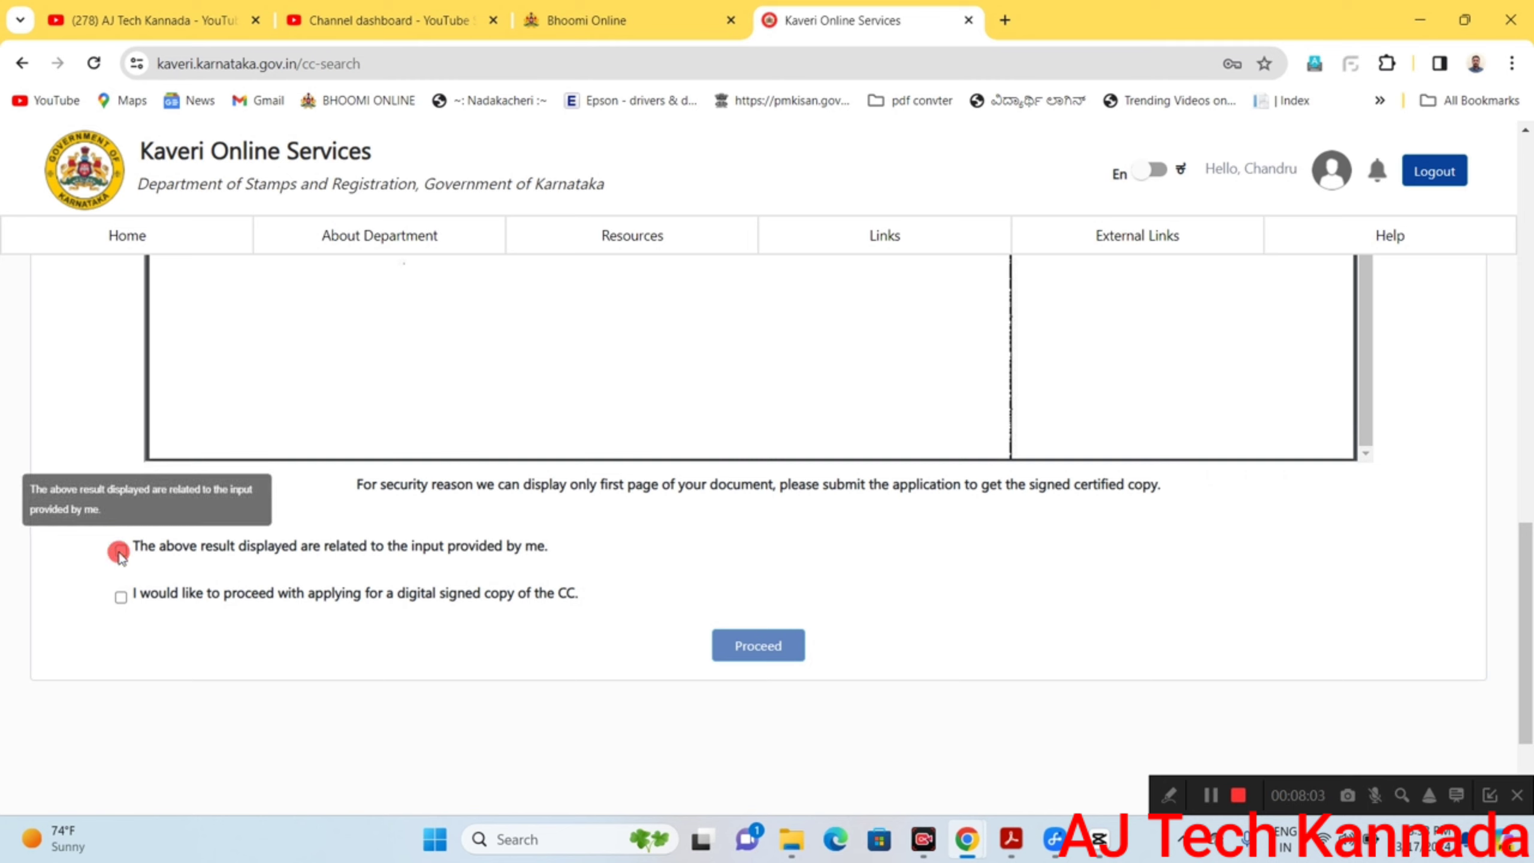
click(120, 597)
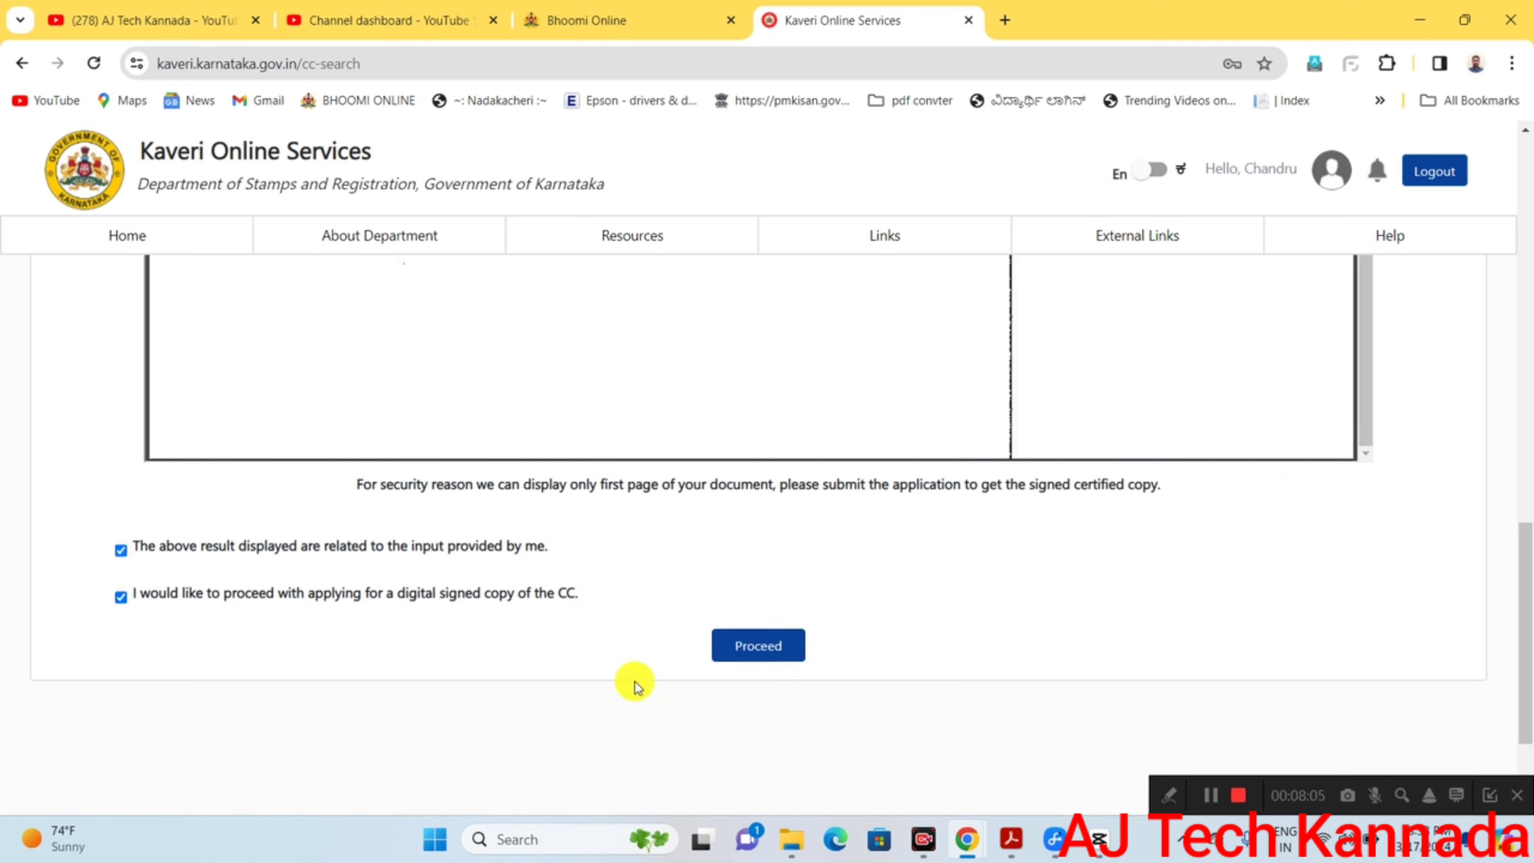
click(774, 647)
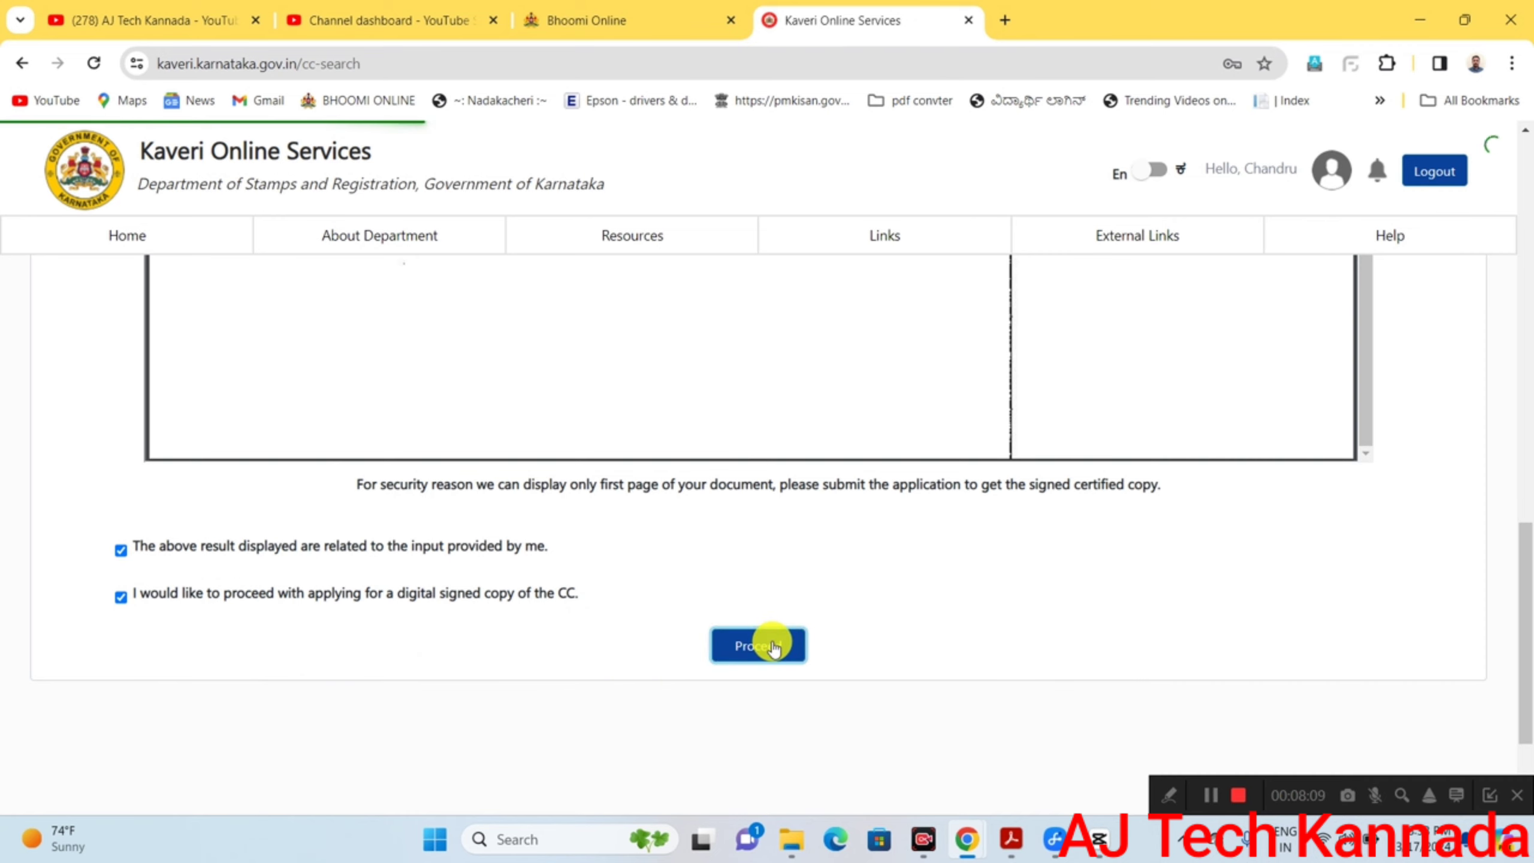
scroll(775, 646, down, 7)
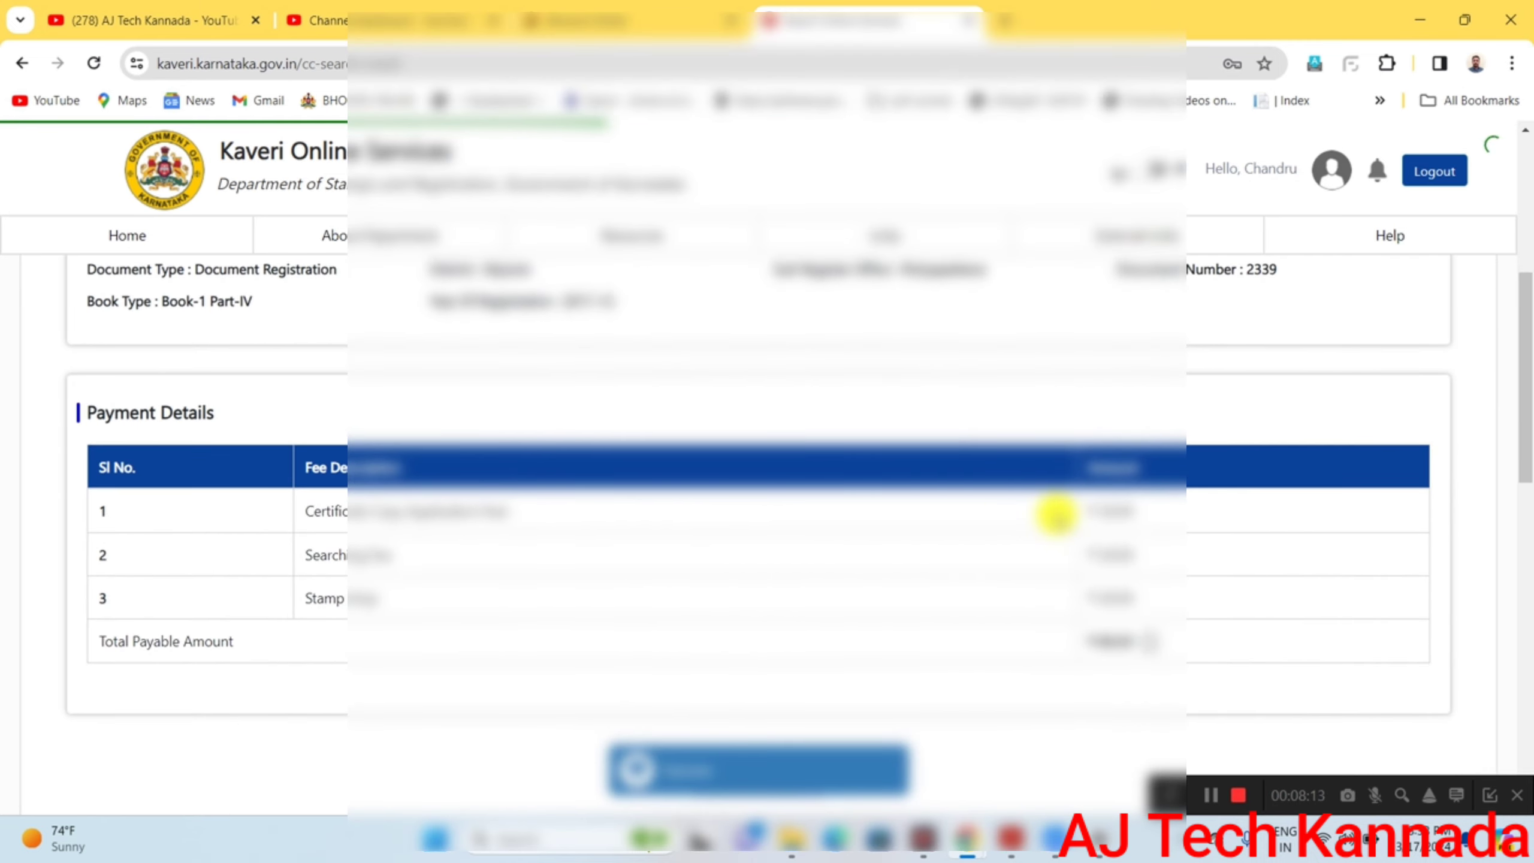
scroll(1150, 601, down, 3)
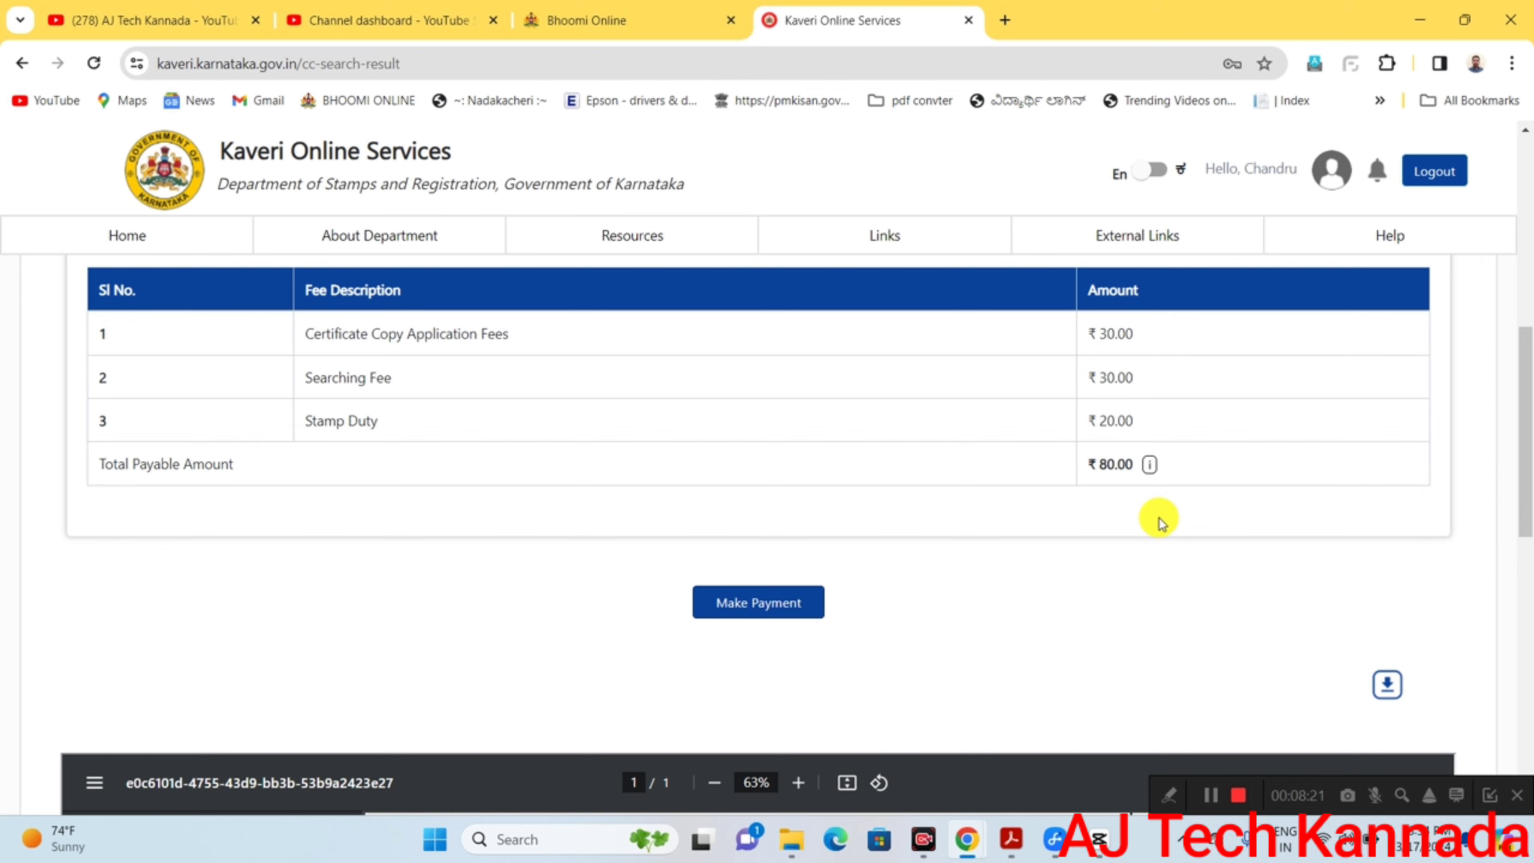
scroll(1157, 515, up, 1)
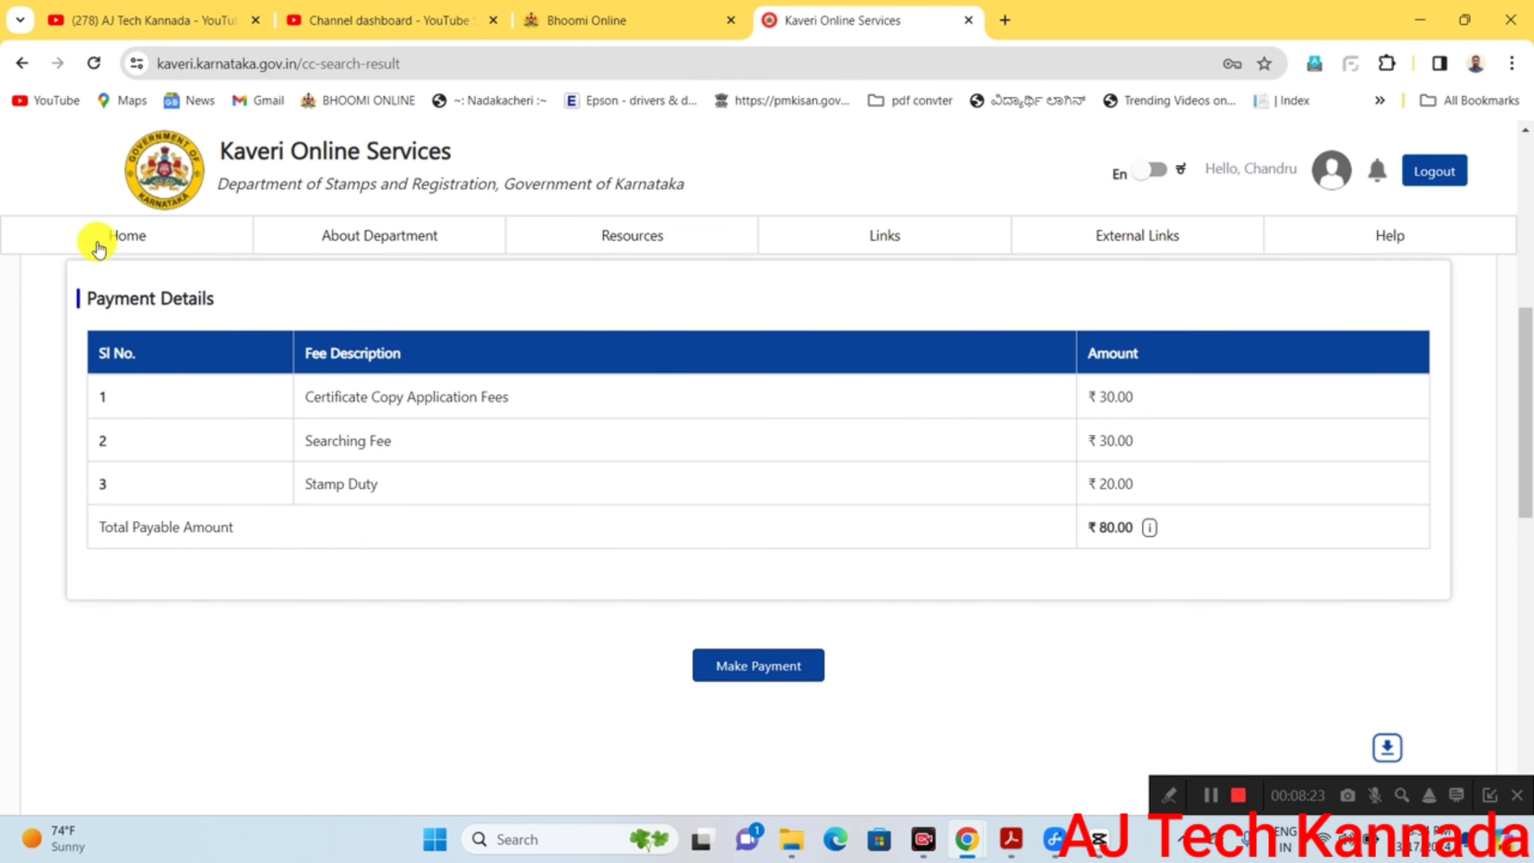
Return Home and find the 17/03/2024 certified-copy application listed as Pending for Payment
click(99, 248)
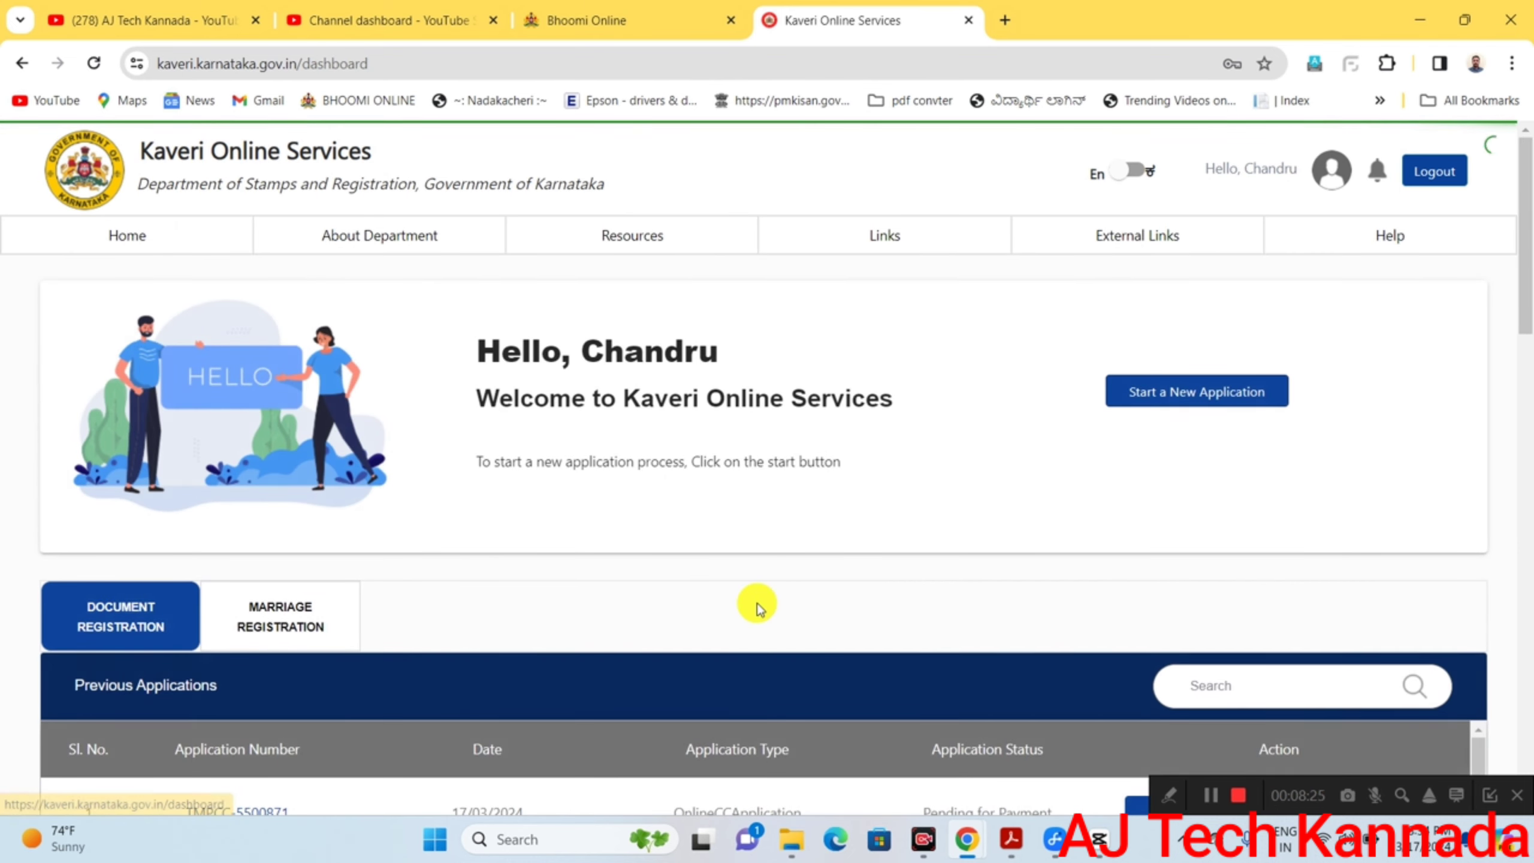
scroll(873, 640, down, 7)
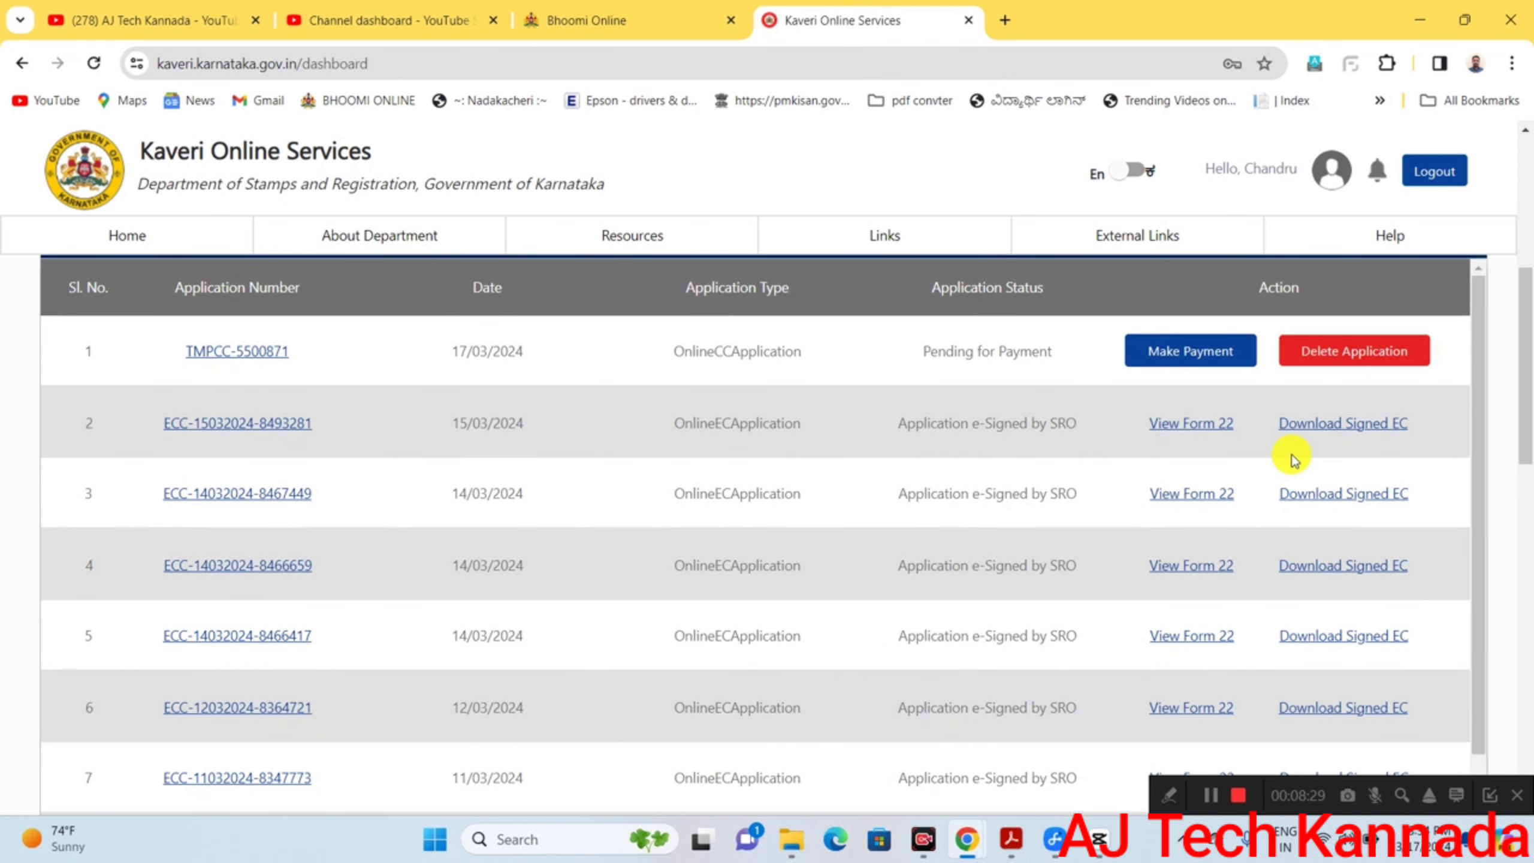
scroll(1306, 462, down, 1)
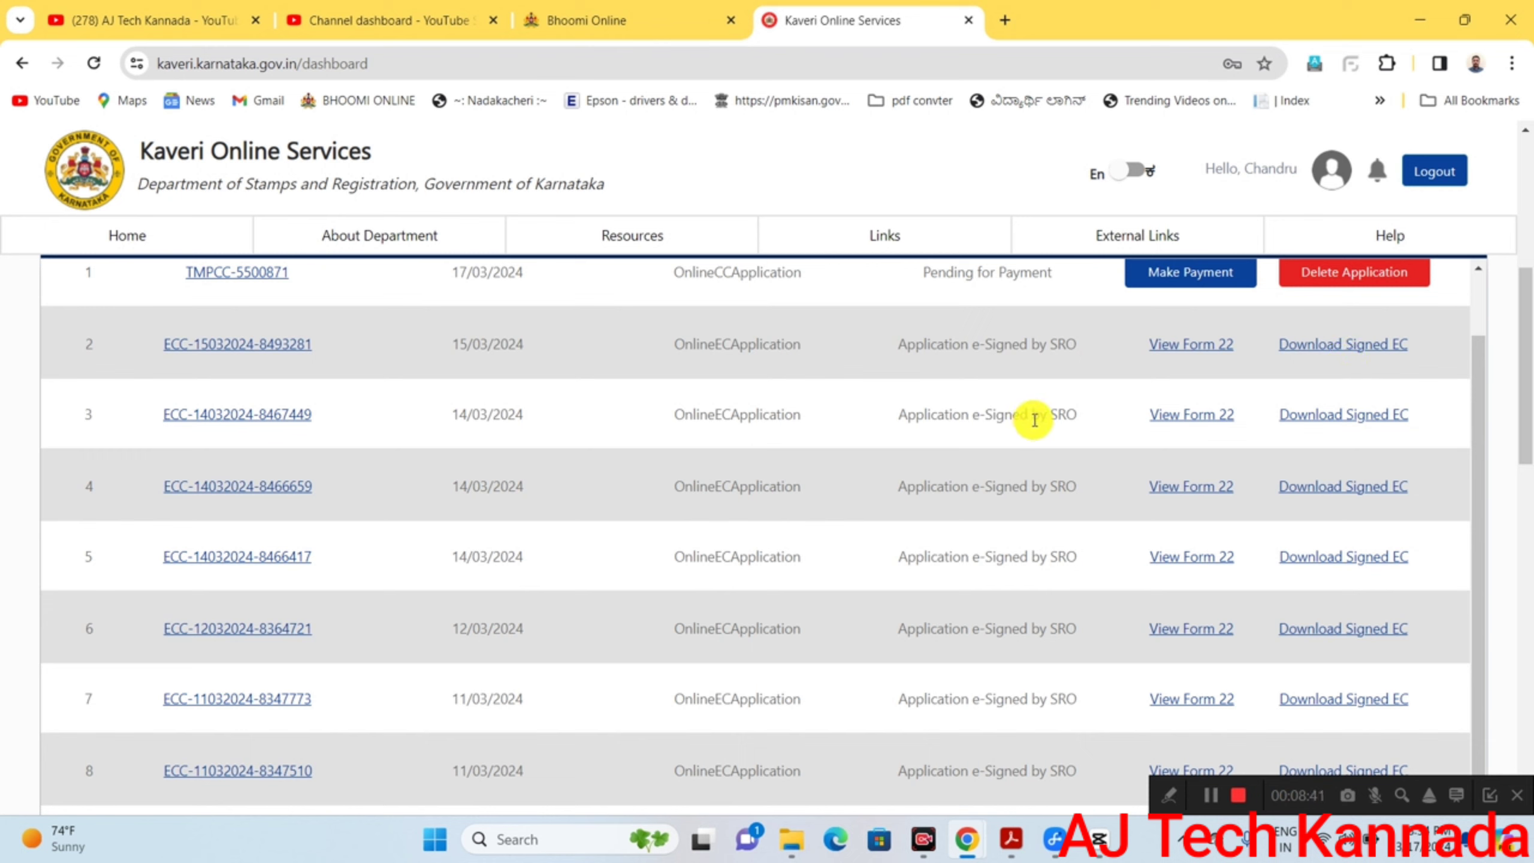
scroll(927, 453, up, 1)
scroll(927, 453, down, 2)
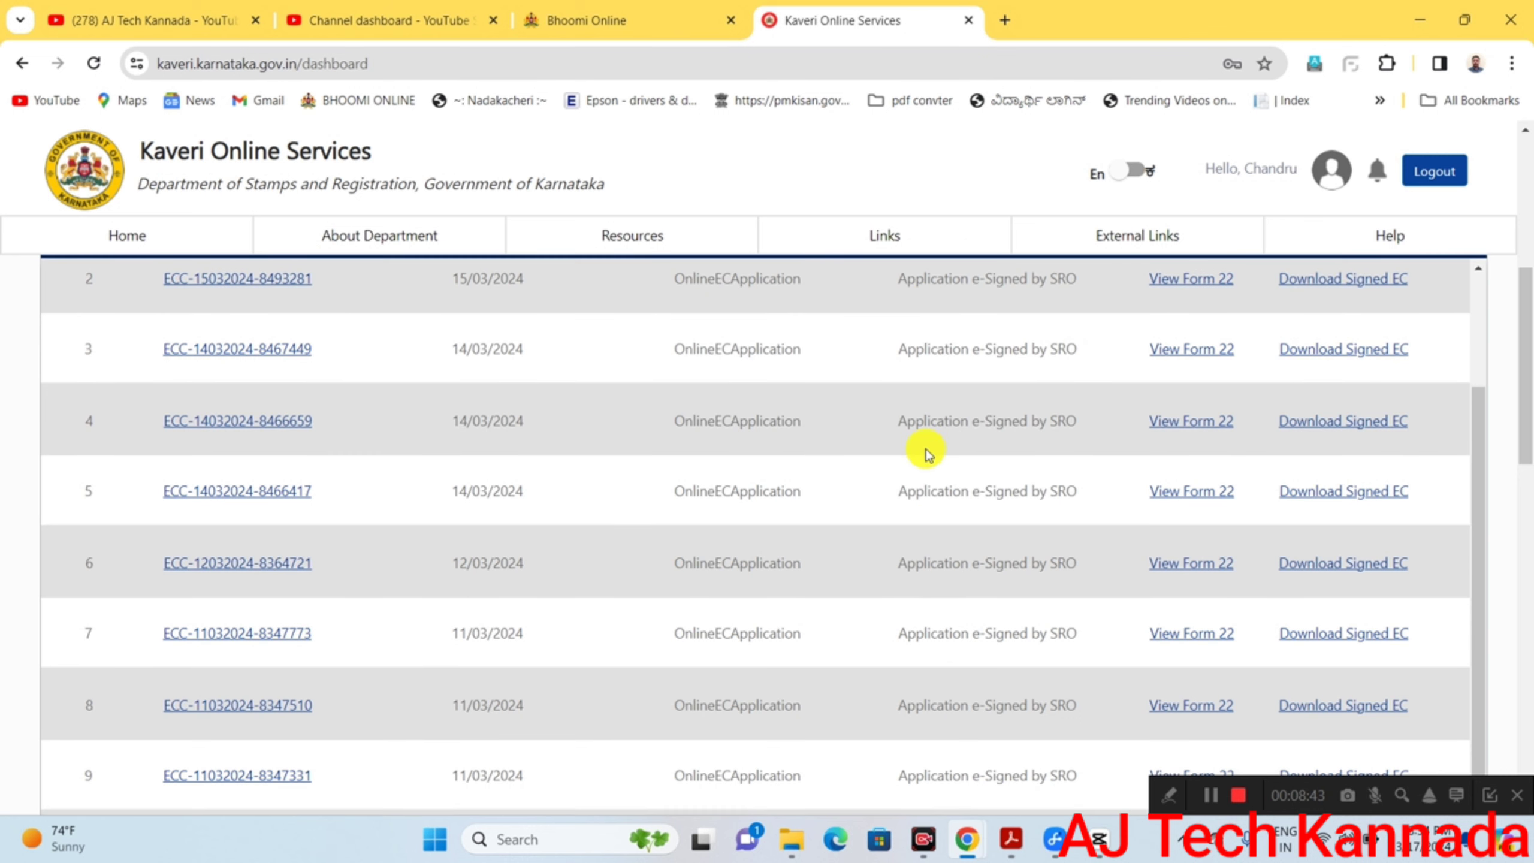